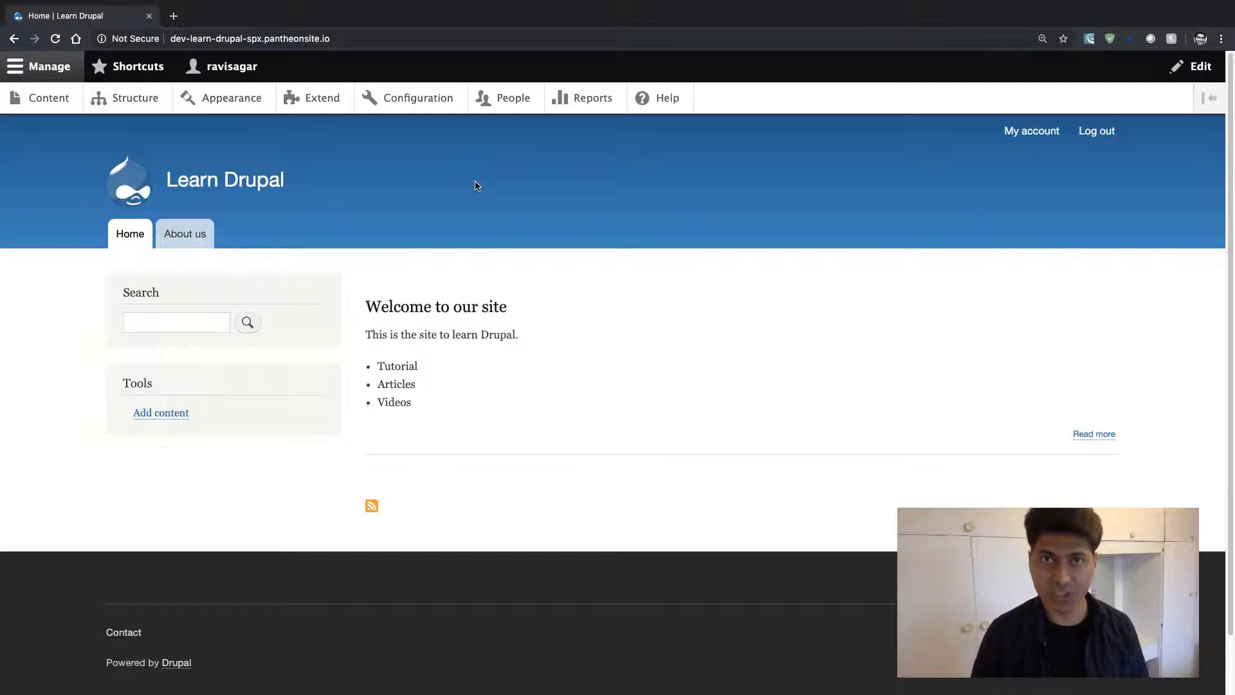
Step: Examine the installed themes on the site's Appearance page, including the default Bartik theme
{"action": "mouse_move", "coordinate": [262, 292]}
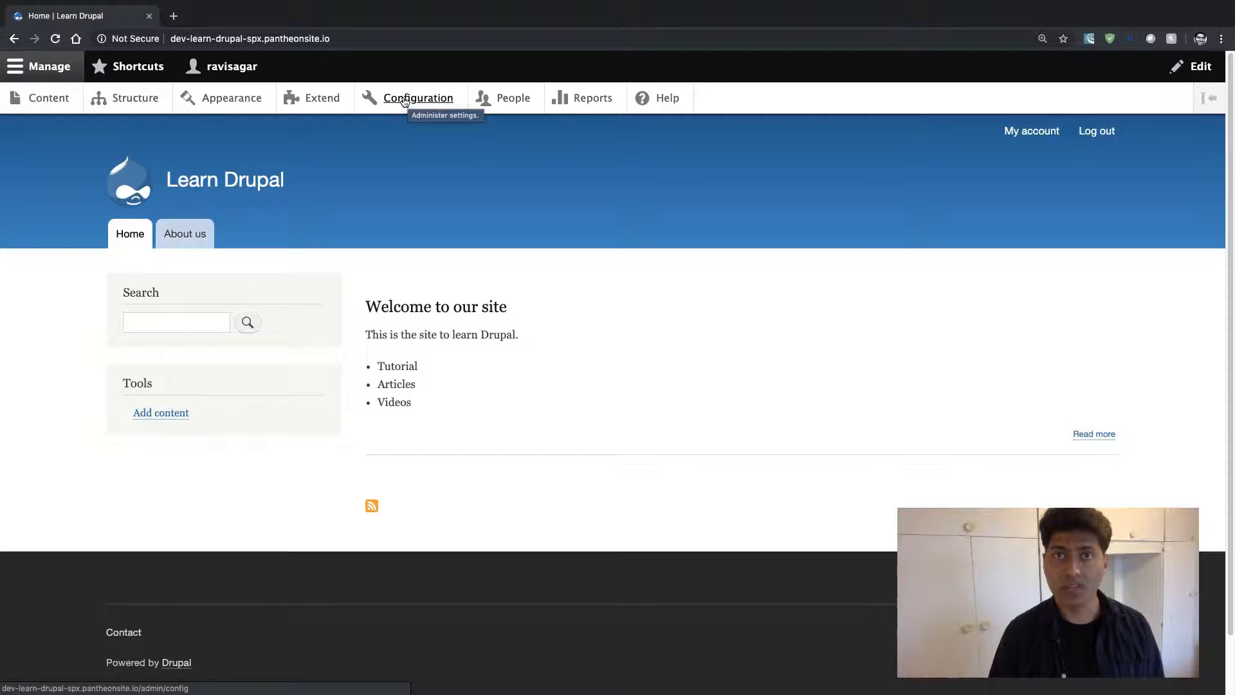
{"action": "left_click", "coordinate": [228, 106]}
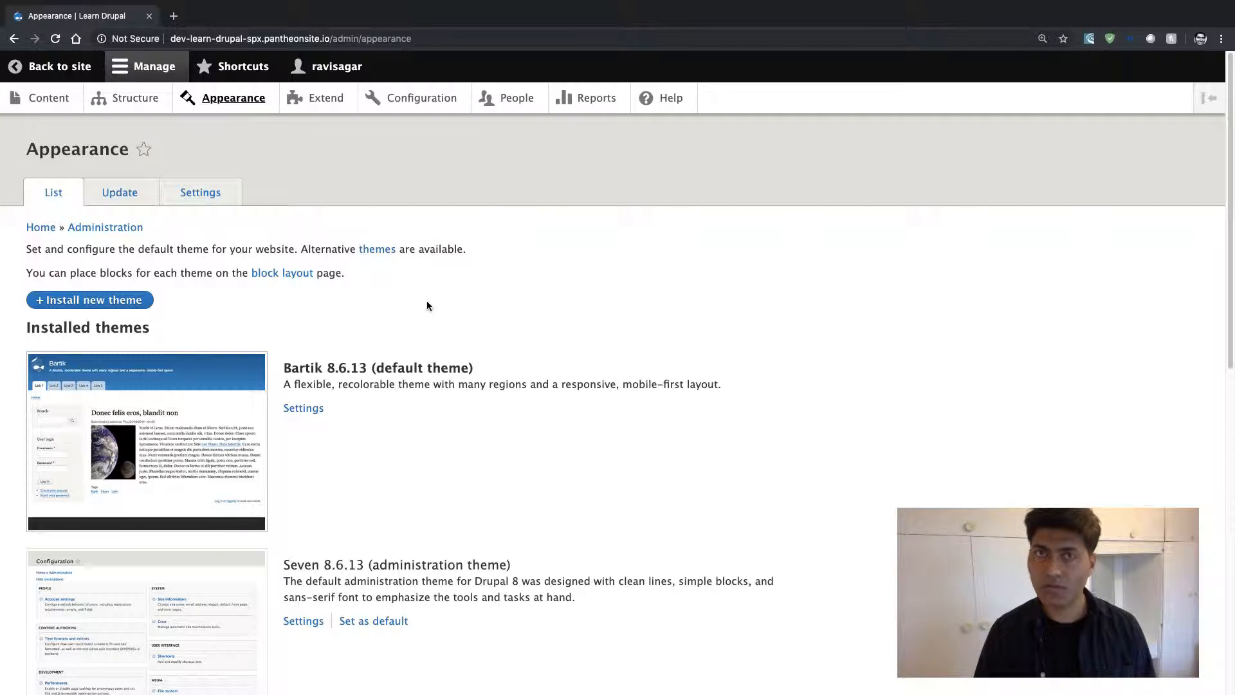
{"action": "scroll", "coordinate": [427, 305], "scroll_direction": "down", "scroll_amount": 3}
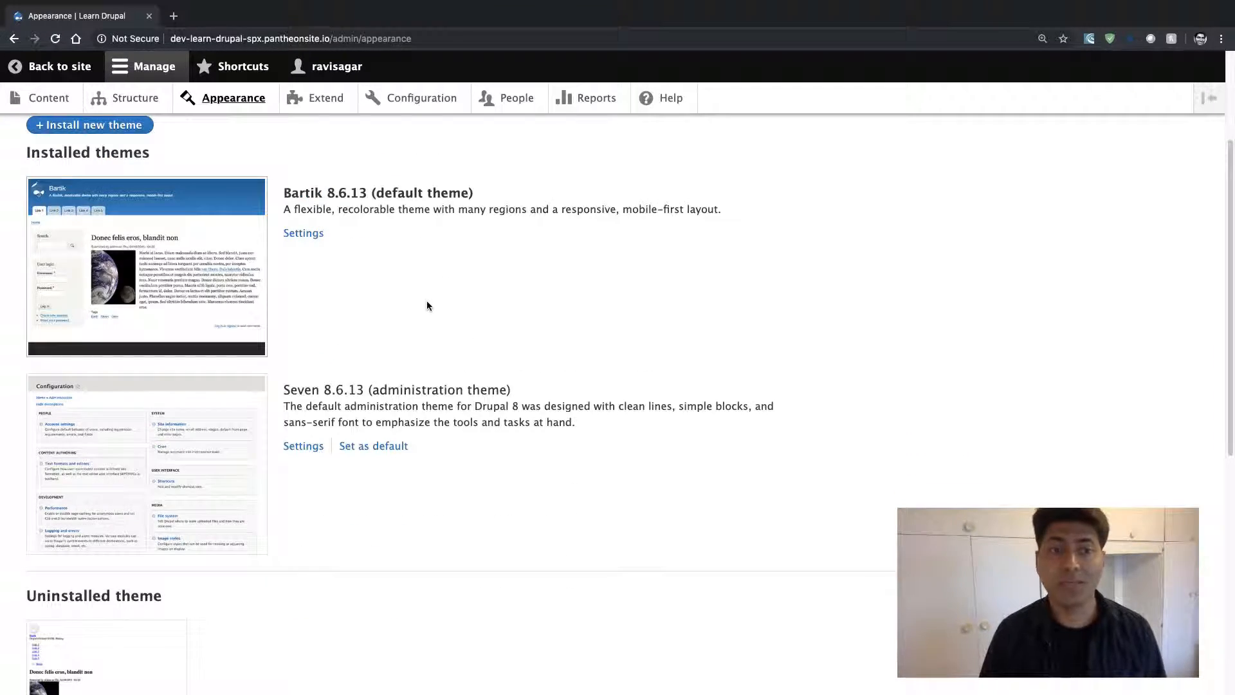
{"action": "scroll", "coordinate": [428, 305], "scroll_direction": "up", "scroll_amount": 3}
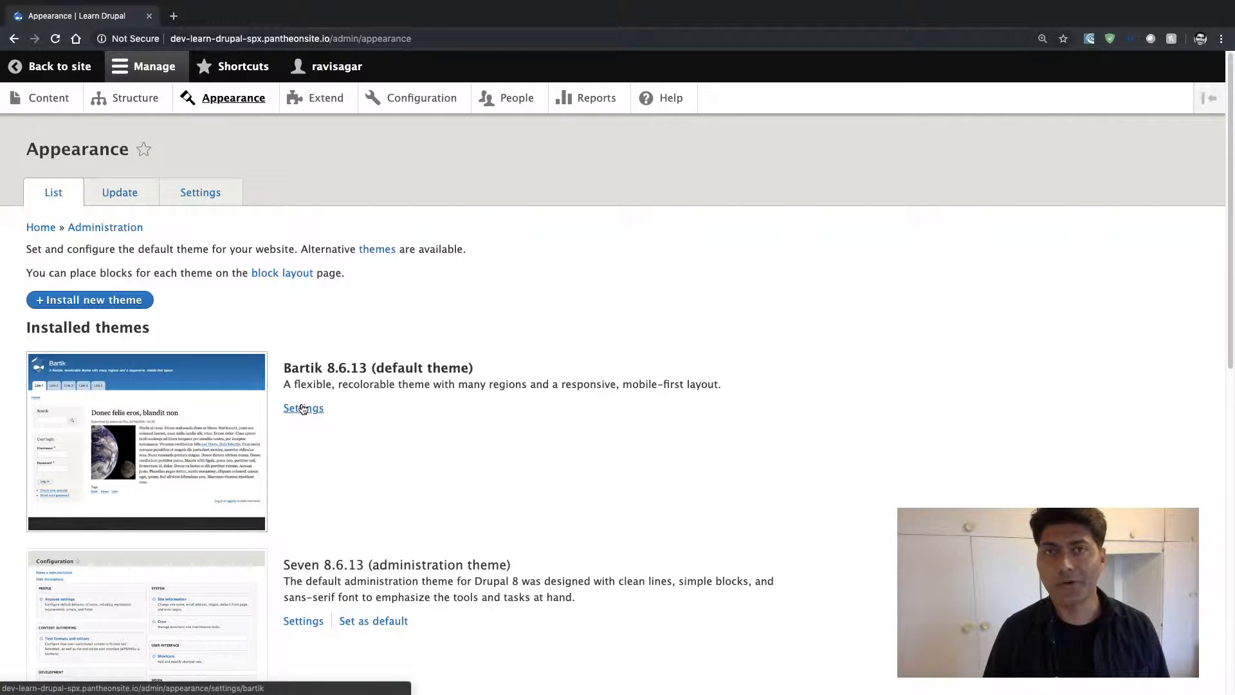
Step: Open the Block layout page and examine the Bartik theme's regions and their assigned blocks, from the header down to the footer
{"action": "left_click", "coordinate": [135, 103]}
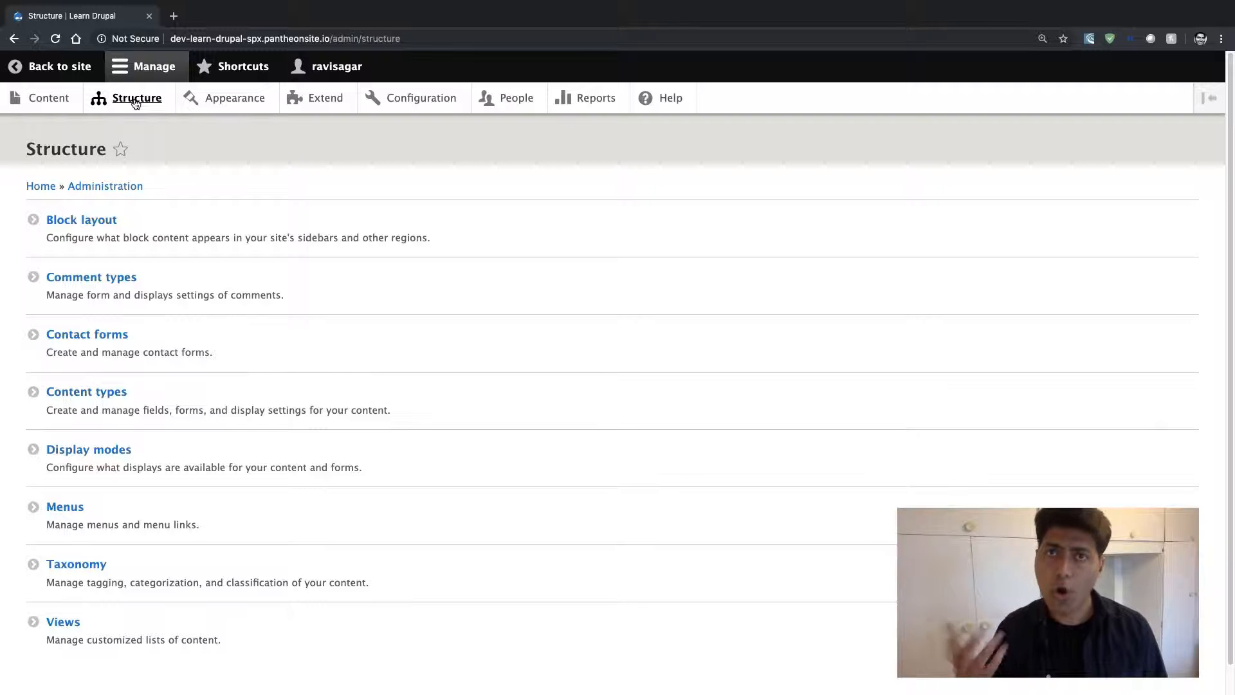
{"action": "left_click", "coordinate": [93, 220]}
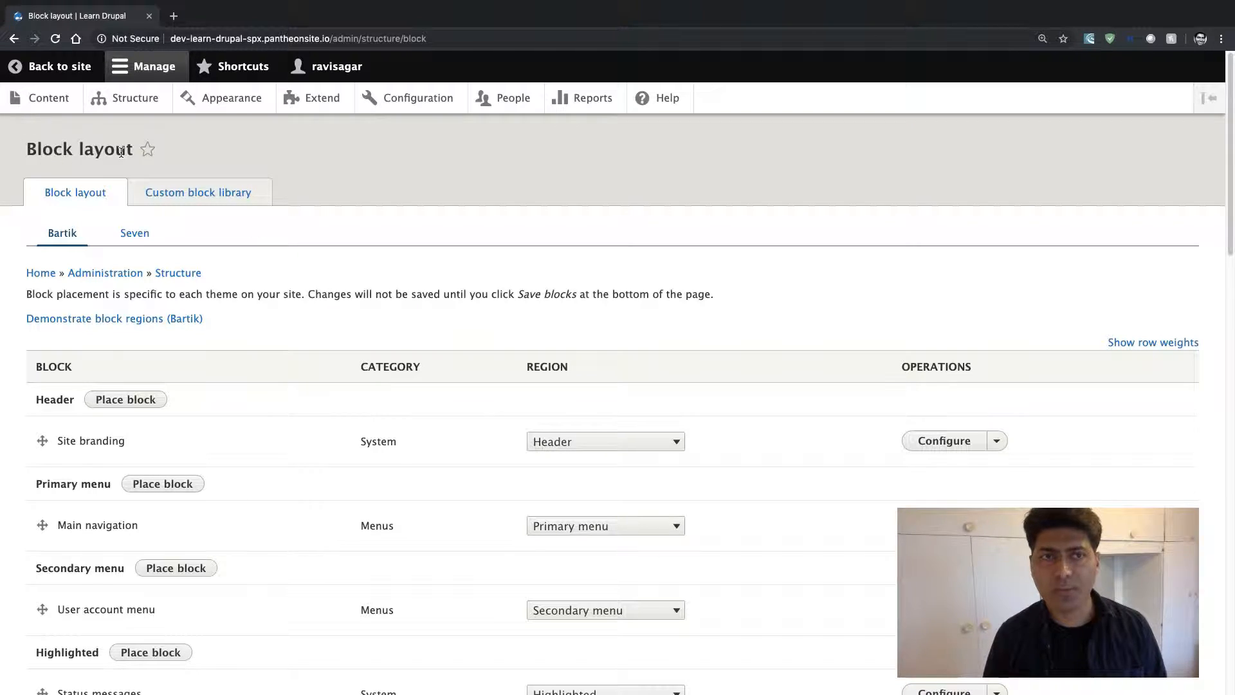
{"action": "scroll", "coordinate": [346, 356], "scroll_direction": "down", "scroll_amount": 2}
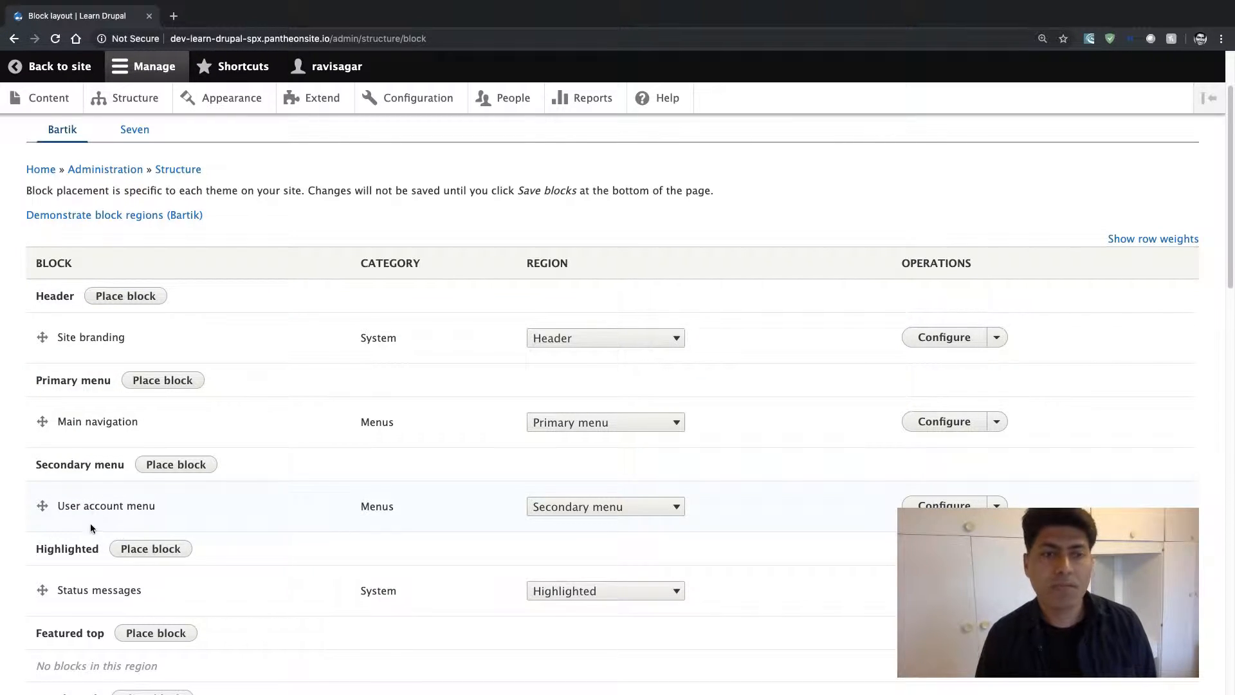
{"action": "scroll", "coordinate": [90, 528], "scroll_direction": "down", "scroll_amount": 3}
{"action": "scroll", "coordinate": [81, 542], "scroll_direction": "down", "scroll_amount": 2}
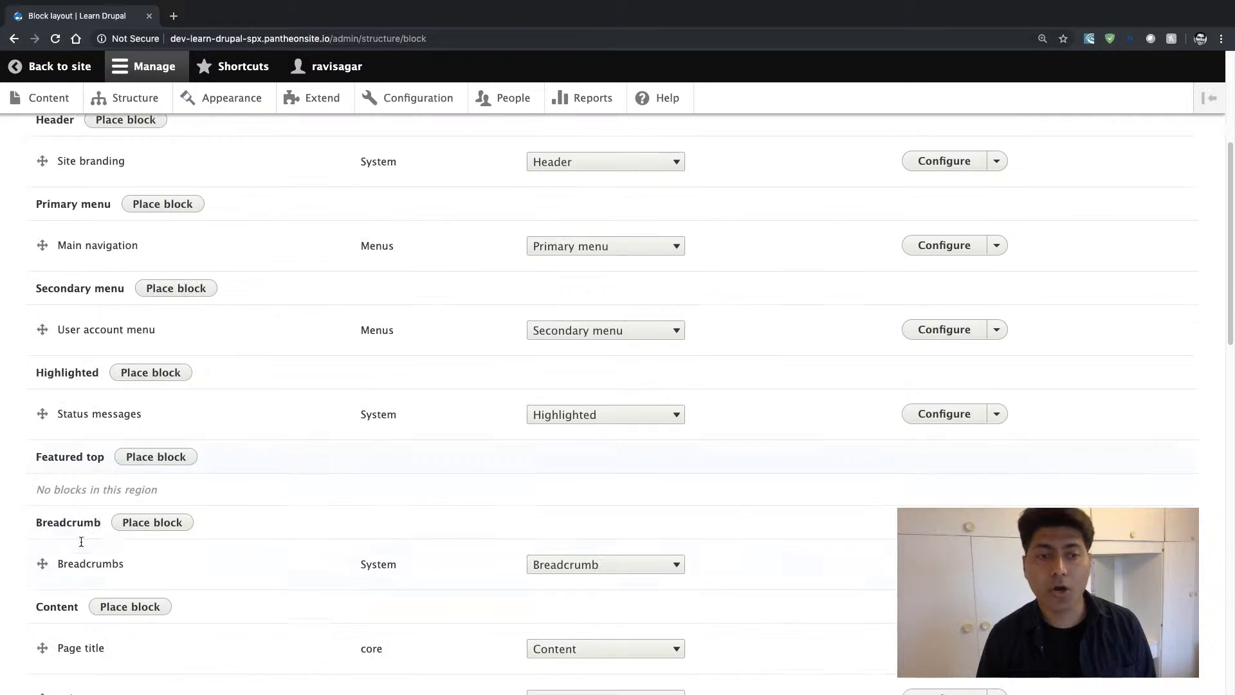
{"action": "scroll", "coordinate": [83, 592], "scroll_direction": "down", "scroll_amount": 2}
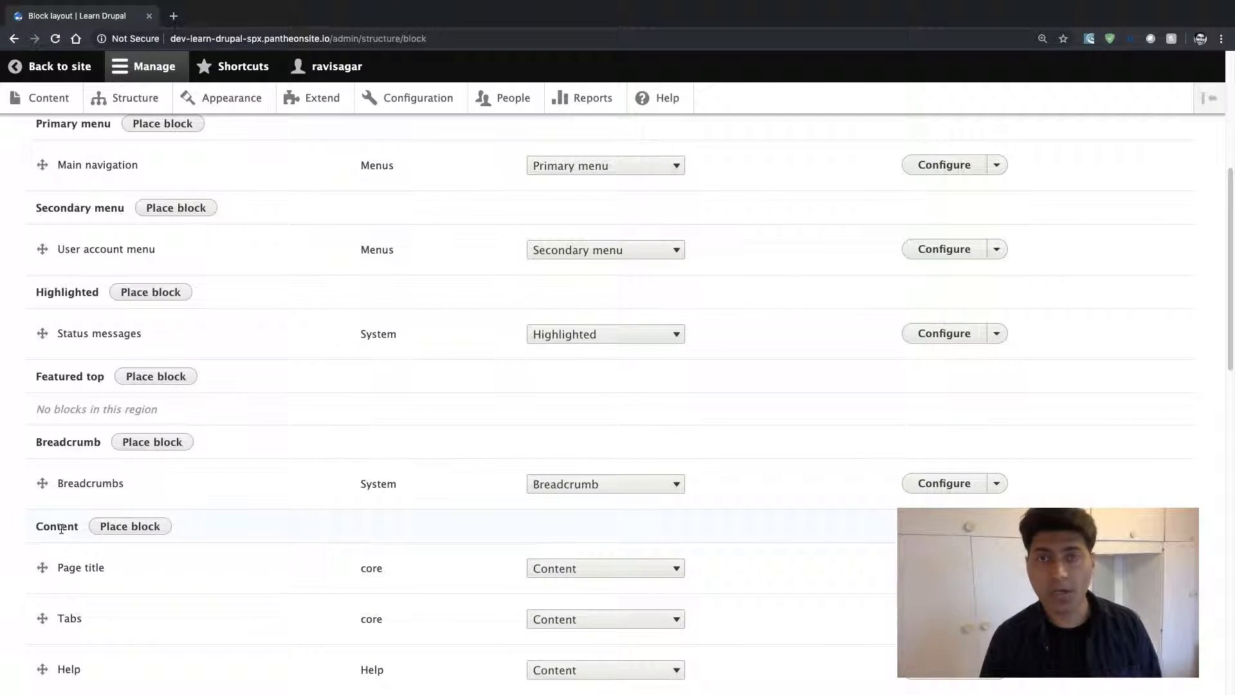
{"action": "scroll", "coordinate": [58, 526], "scroll_direction": "down", "scroll_amount": 2}
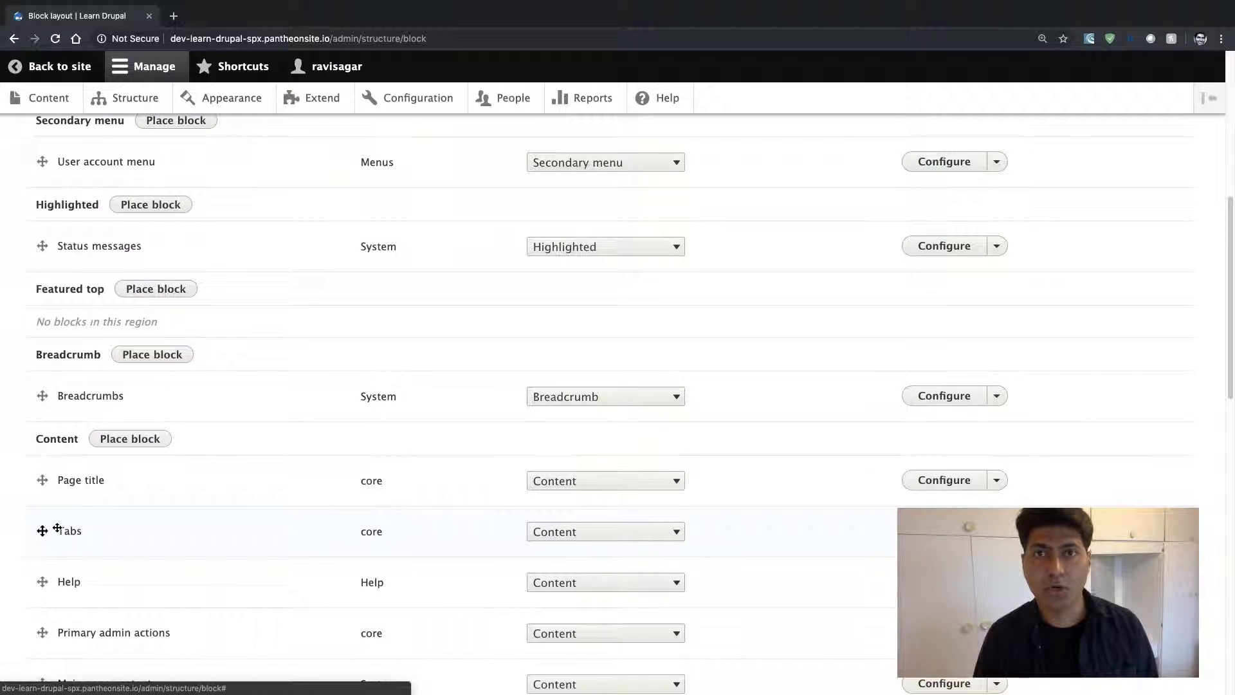
{"action": "scroll", "coordinate": [56, 527], "scroll_direction": "down", "scroll_amount": 5}
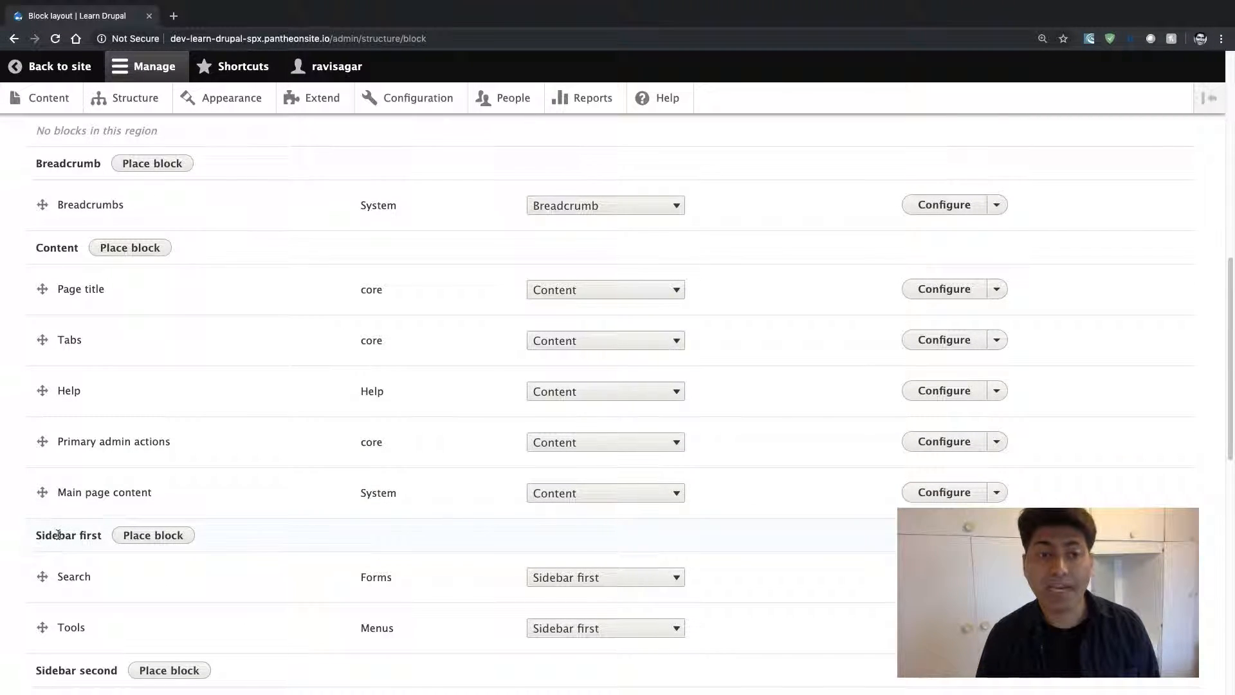
{"action": "scroll", "coordinate": [58, 534], "scroll_direction": "down", "scroll_amount": 3}
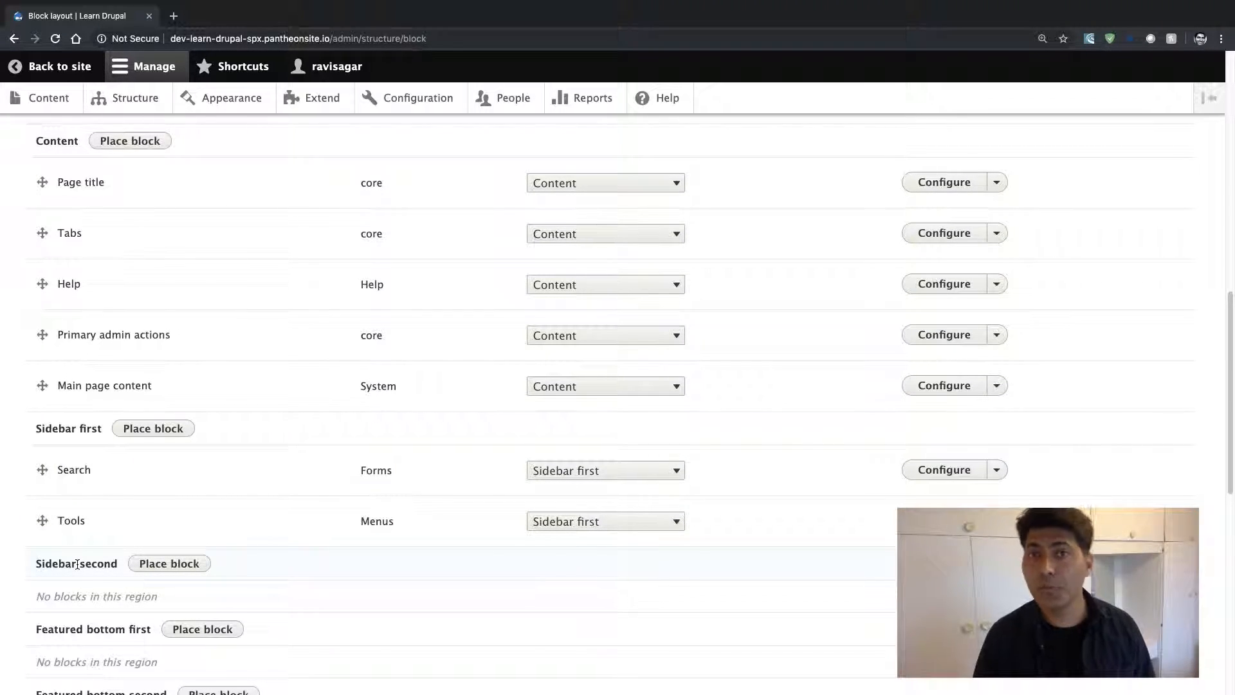
{"action": "scroll", "coordinate": [83, 427], "scroll_direction": "down", "scroll_amount": 7}
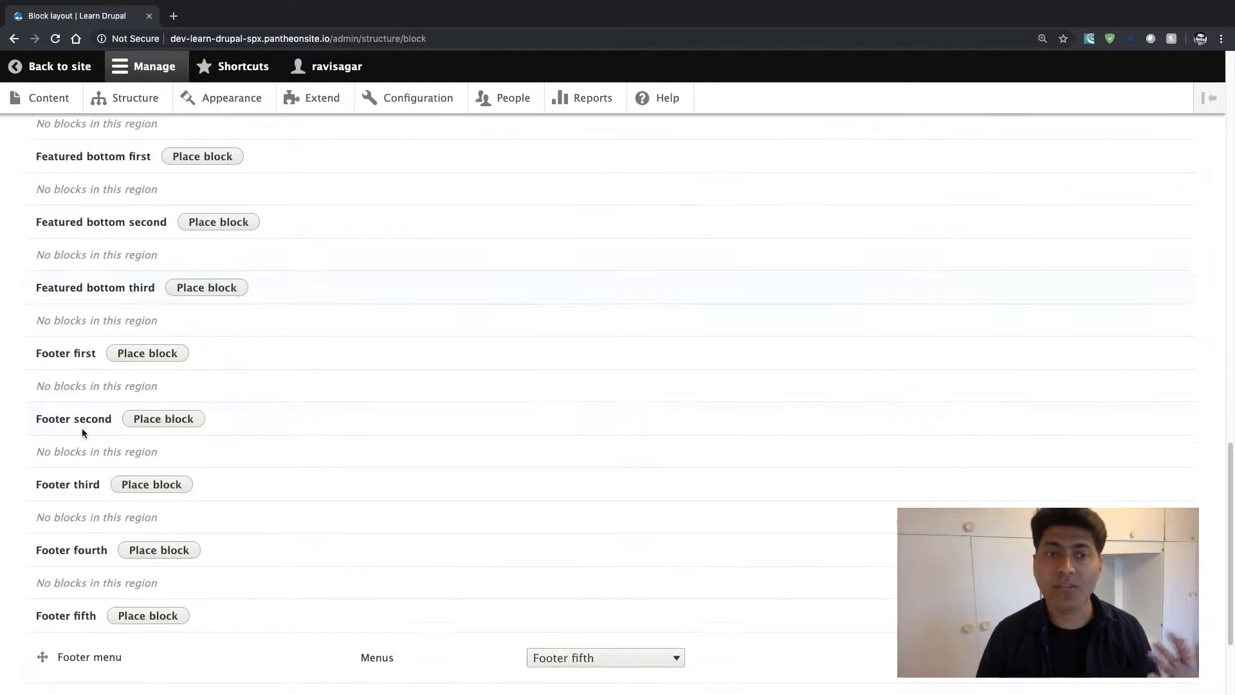
{"action": "scroll", "coordinate": [82, 430], "scroll_direction": "up", "scroll_amount": 3}
{"action": "scroll", "coordinate": [82, 430], "scroll_direction": "up", "scroll_amount": 9}
{"action": "scroll", "coordinate": [100, 428], "scroll_direction": "up", "scroll_amount": 4}
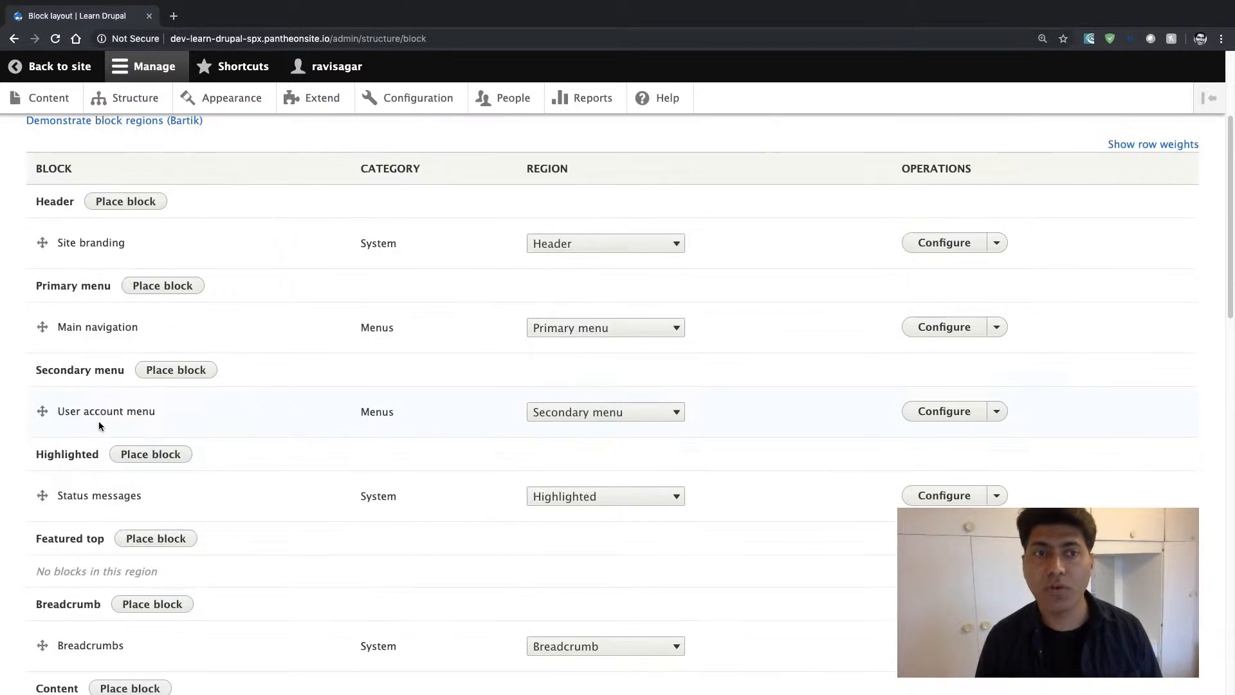
{"action": "scroll", "coordinate": [99, 426], "scroll_direction": "up", "scroll_amount": 2}
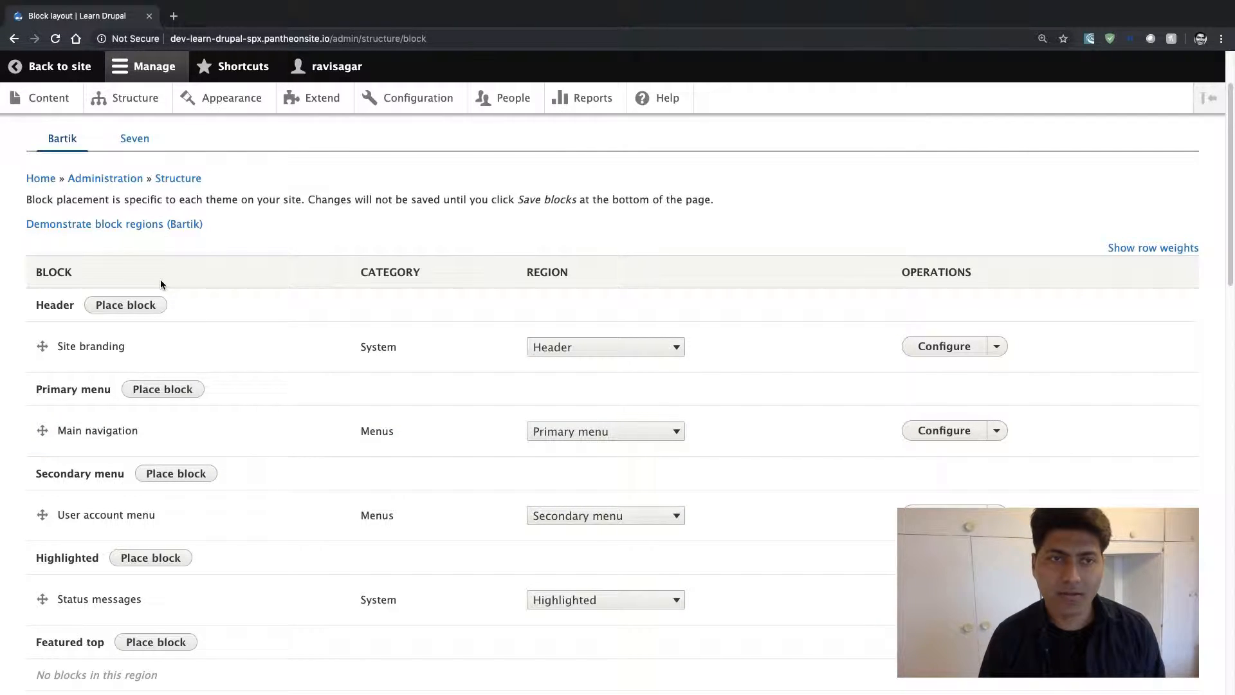
Step: View the block region demonstration for Bartik, examine where the regions sit on the page, and exit the demonstration
{"action": "scroll", "coordinate": [160, 279], "scroll_direction": "up", "scroll_amount": 1}
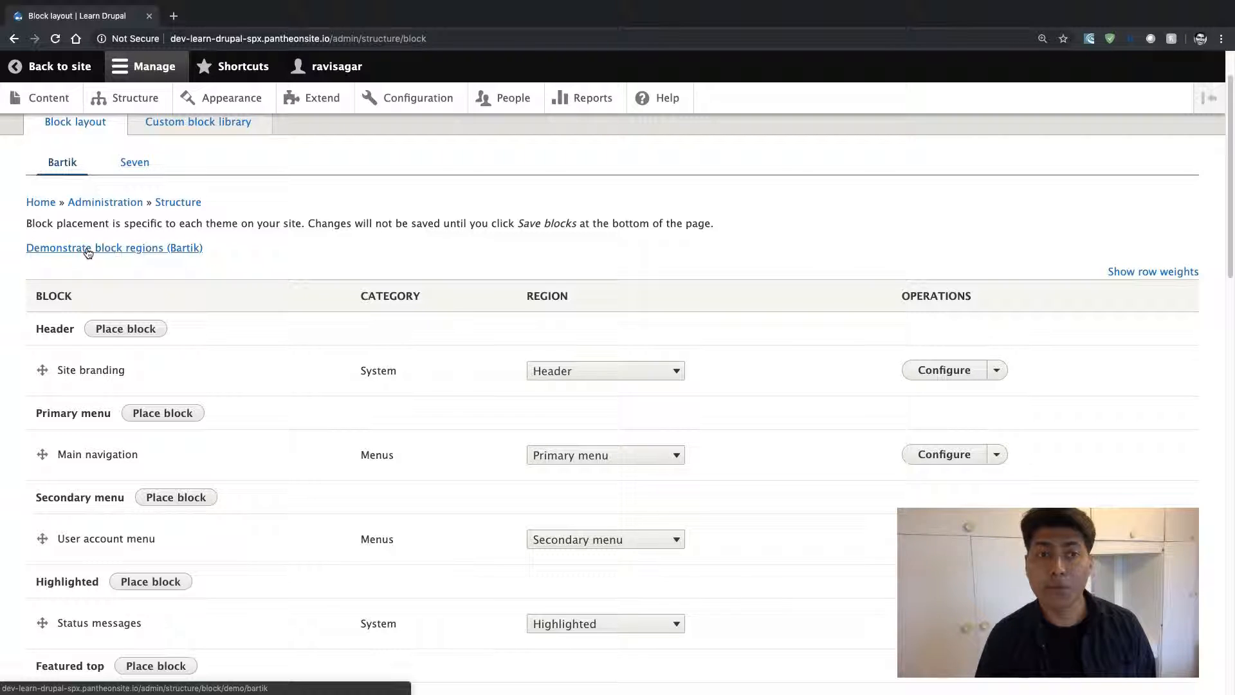
{"action": "left_click", "coordinate": [89, 250]}
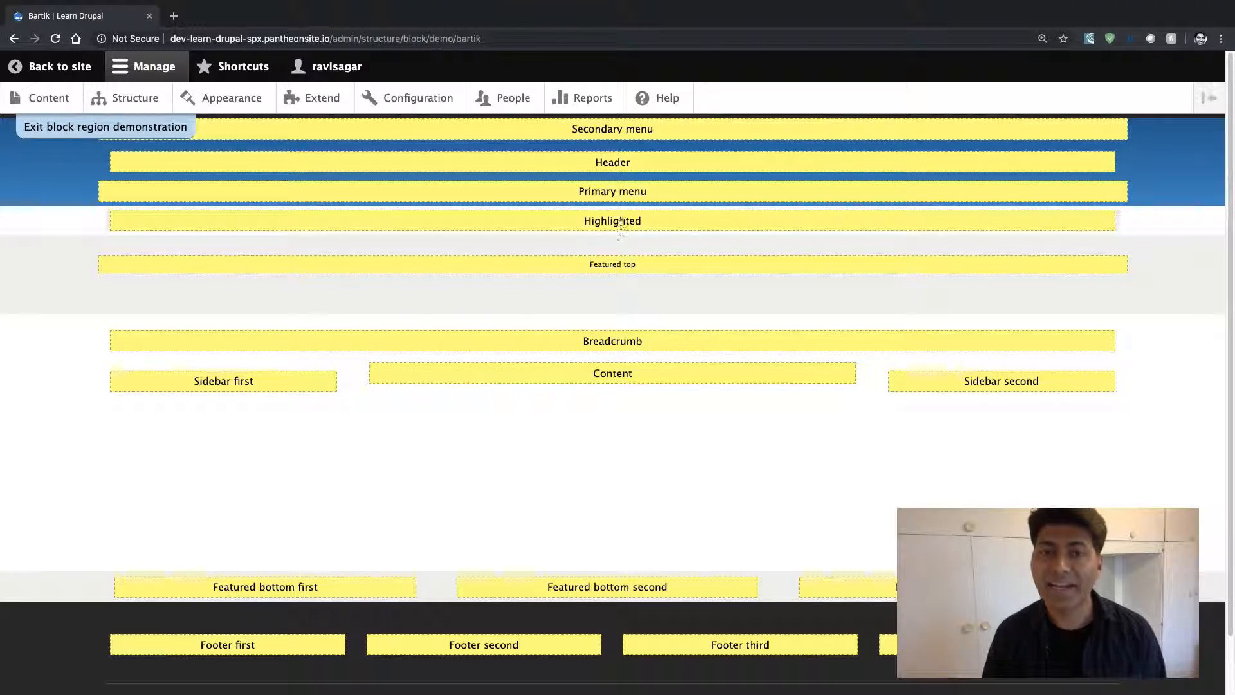
{"action": "triple_click", "coordinate": [607, 263]}
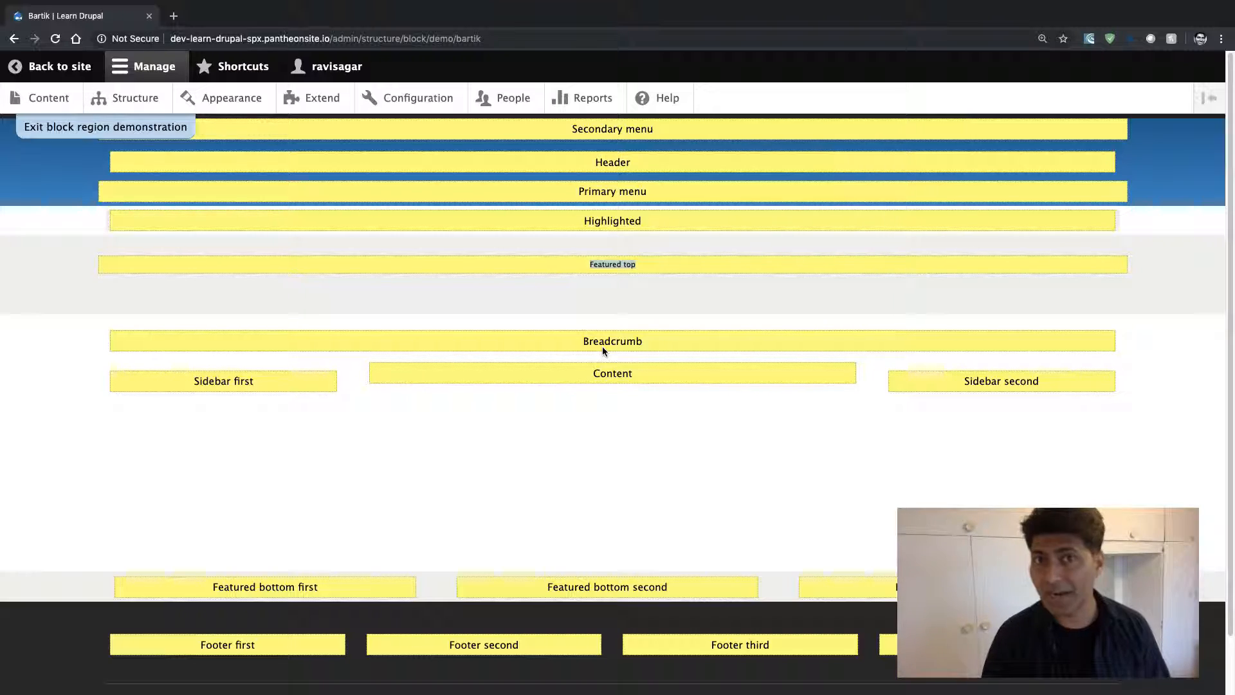
{"action": "scroll", "coordinate": [604, 351], "scroll_direction": "down", "scroll_amount": 1}
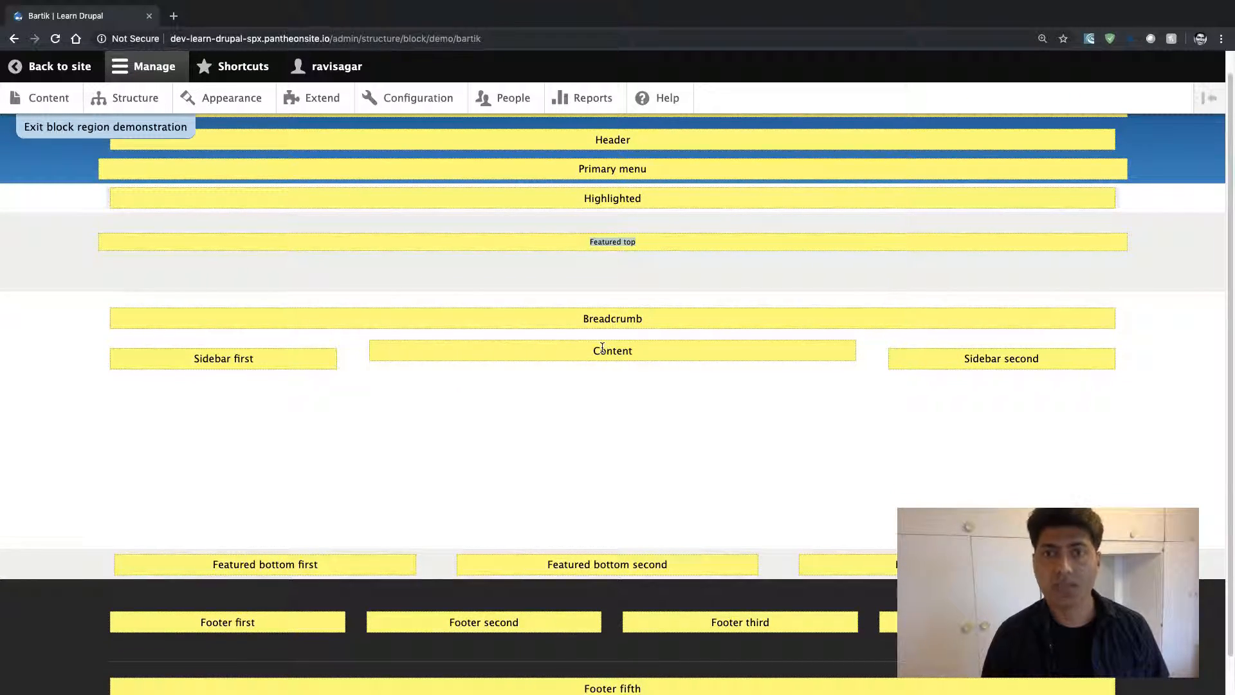
{"action": "left_click", "coordinate": [609, 322]}
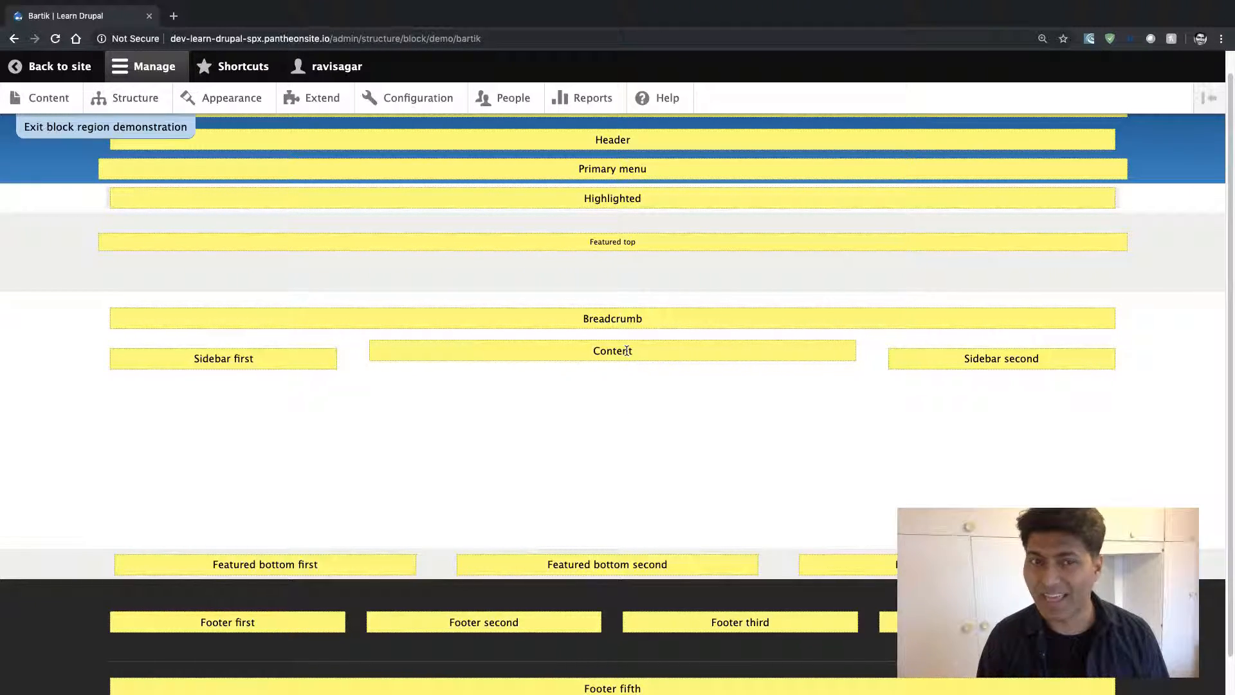
{"action": "scroll", "coordinate": [627, 353], "scroll_direction": "down", "scroll_amount": 1}
{"action": "scroll", "coordinate": [623, 355], "scroll_direction": "up", "scroll_amount": 2}
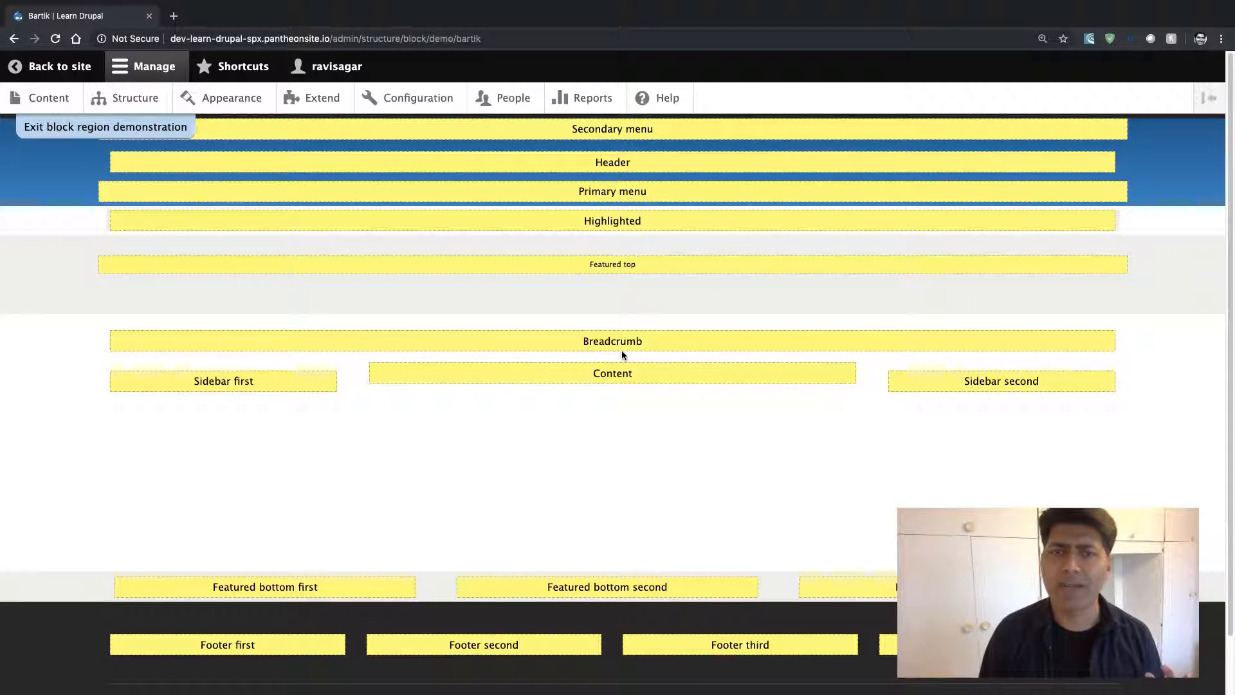
{"action": "left_click", "coordinate": [137, 135]}
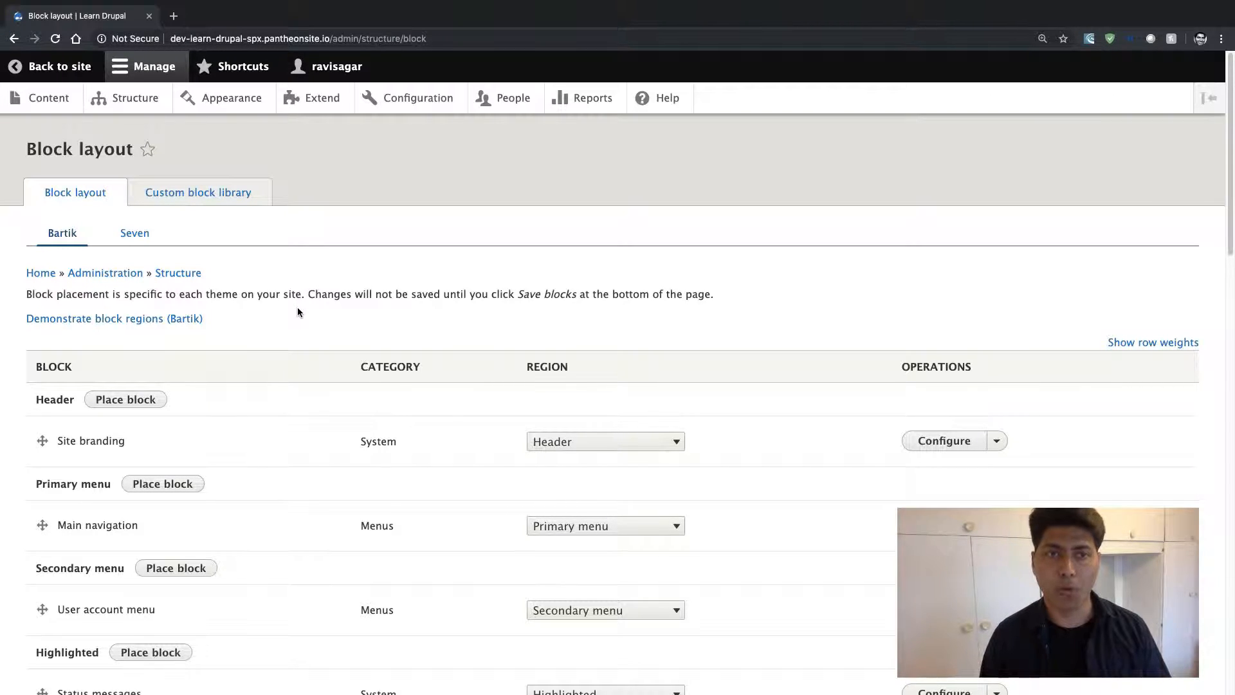
Step: Start a new custom block from the custom block library and give it the block description "About us"
{"action": "left_click", "coordinate": [201, 197]}
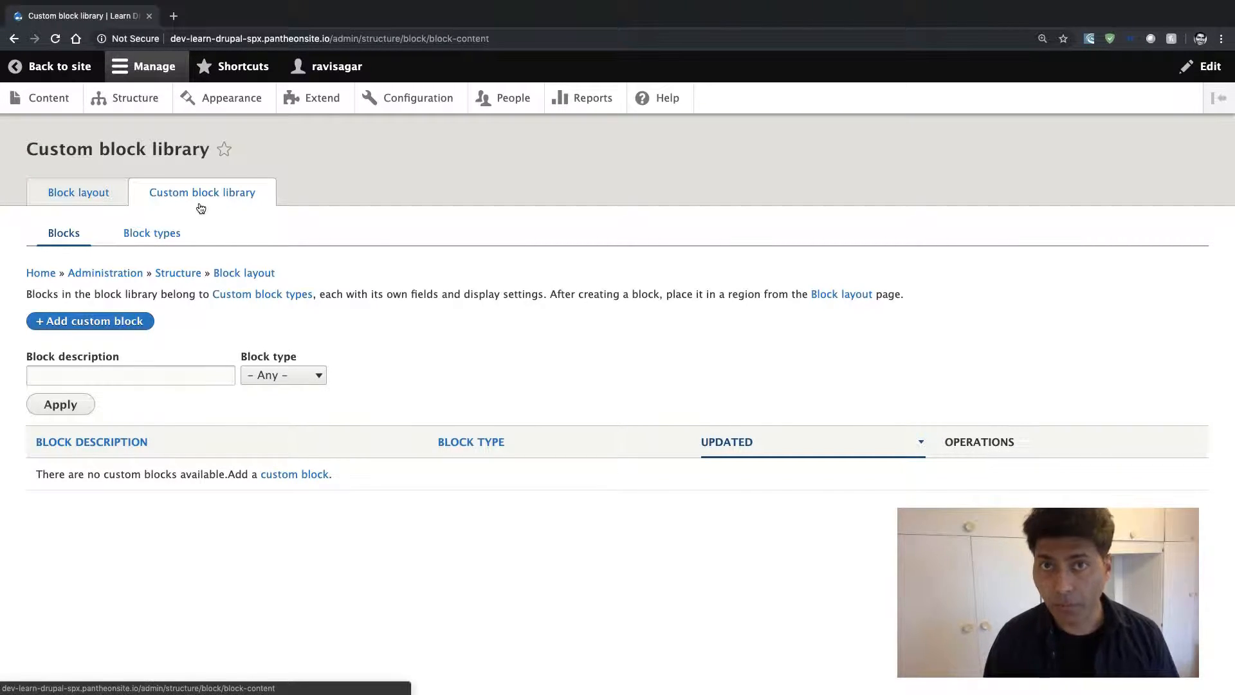
{"action": "left_click", "coordinate": [116, 323]}
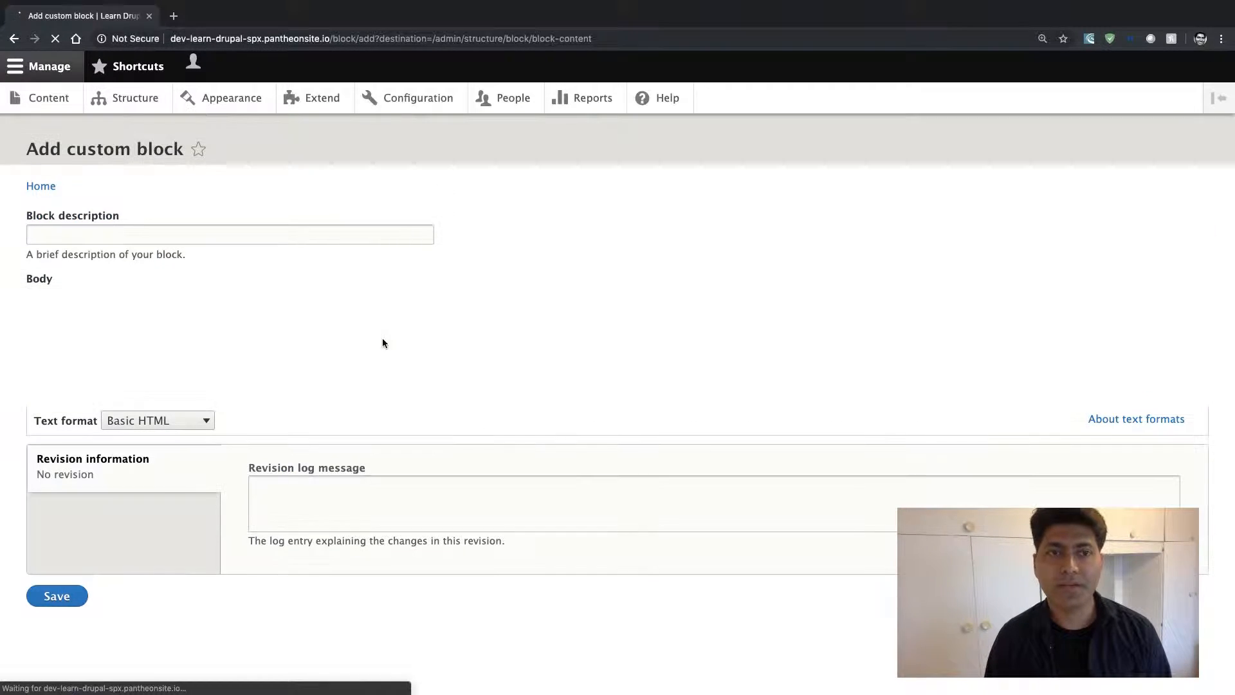
{"action": "left_click", "coordinate": [294, 236]}
{"action": "type", "text": "About"}
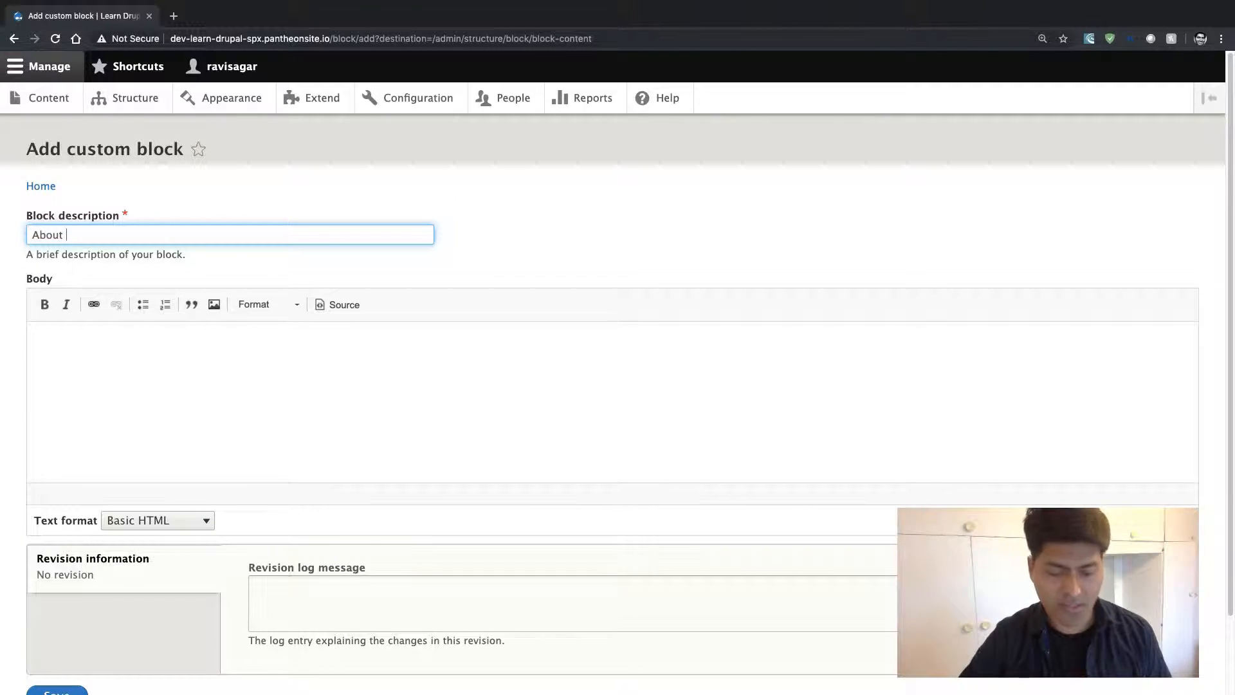
{"action": "type", "text": " us"}
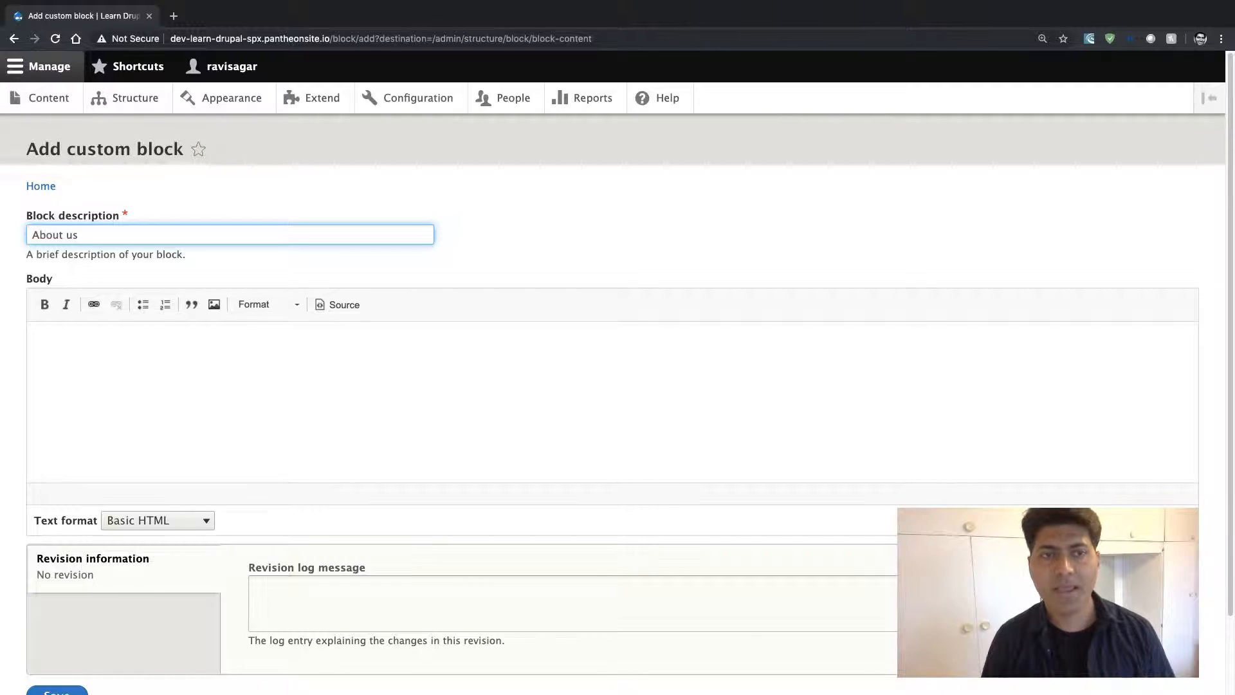
Step: Write the block body "This site is used for learning Drupal and my name is", ending with the site owner's full name and a period
{"action": "left_click", "coordinate": [340, 340]}
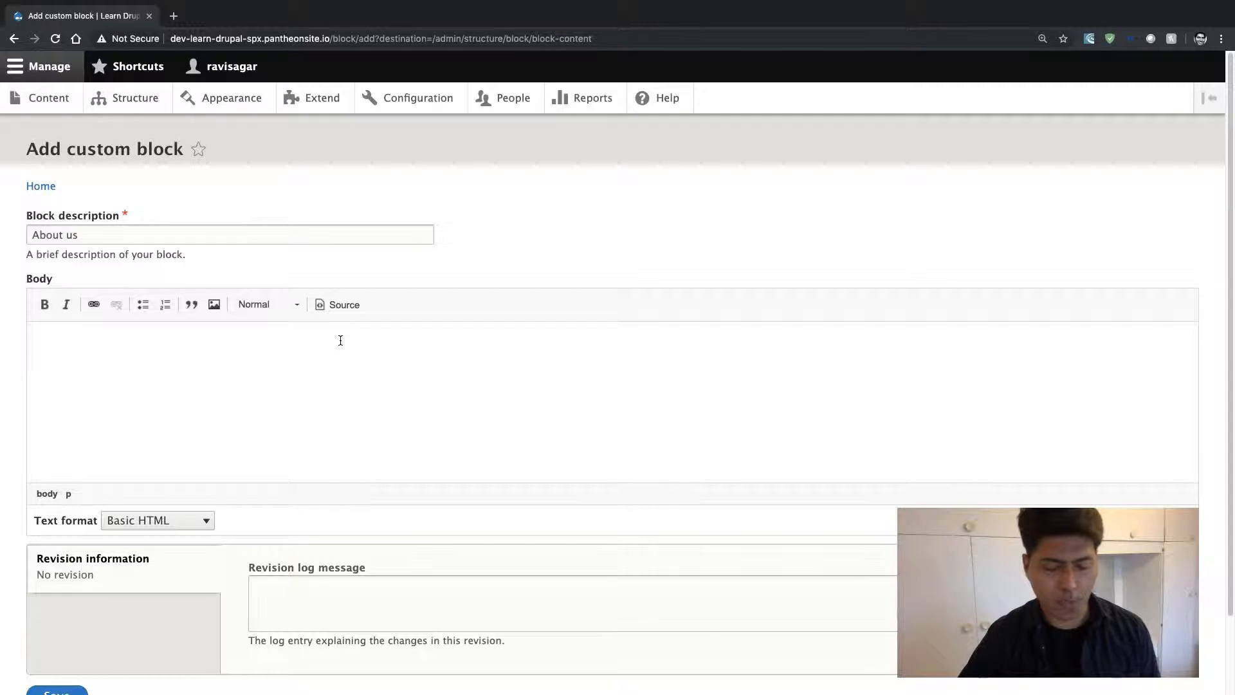
{"action": "type", "text": "Thid"}
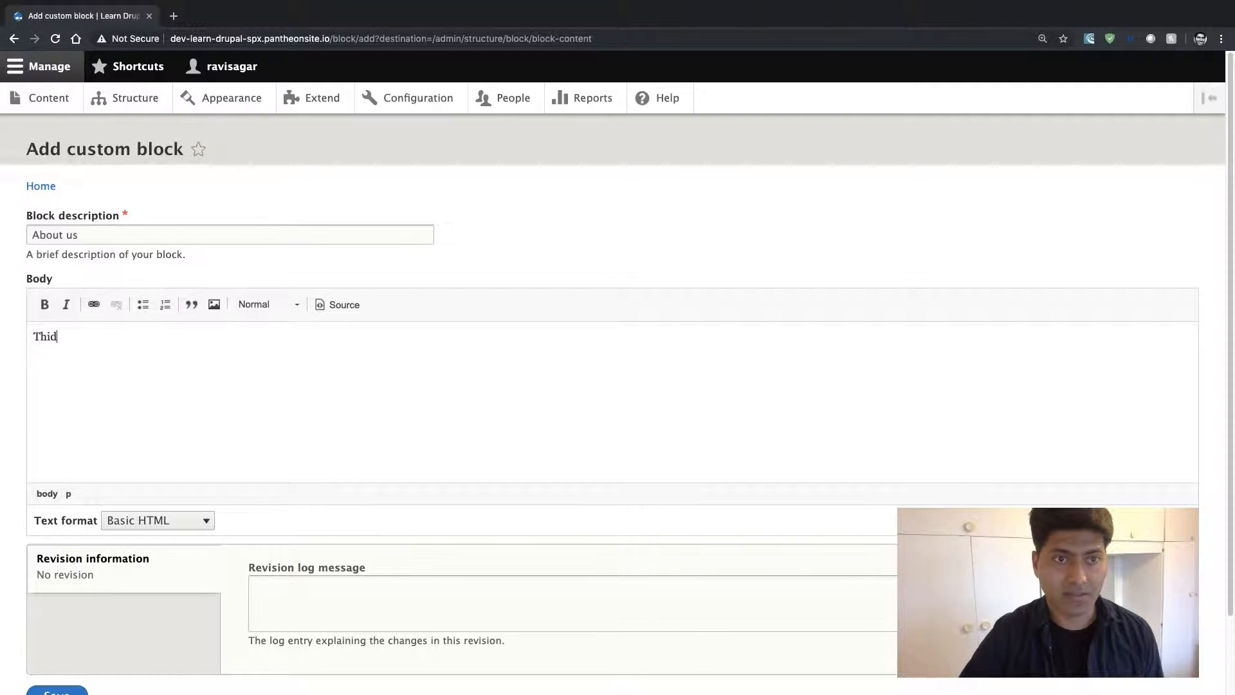
{"action": "key", "text": "BackSpace"}
{"action": "key", "text": "BackSpace"}
{"action": "type", "text": "s s"}
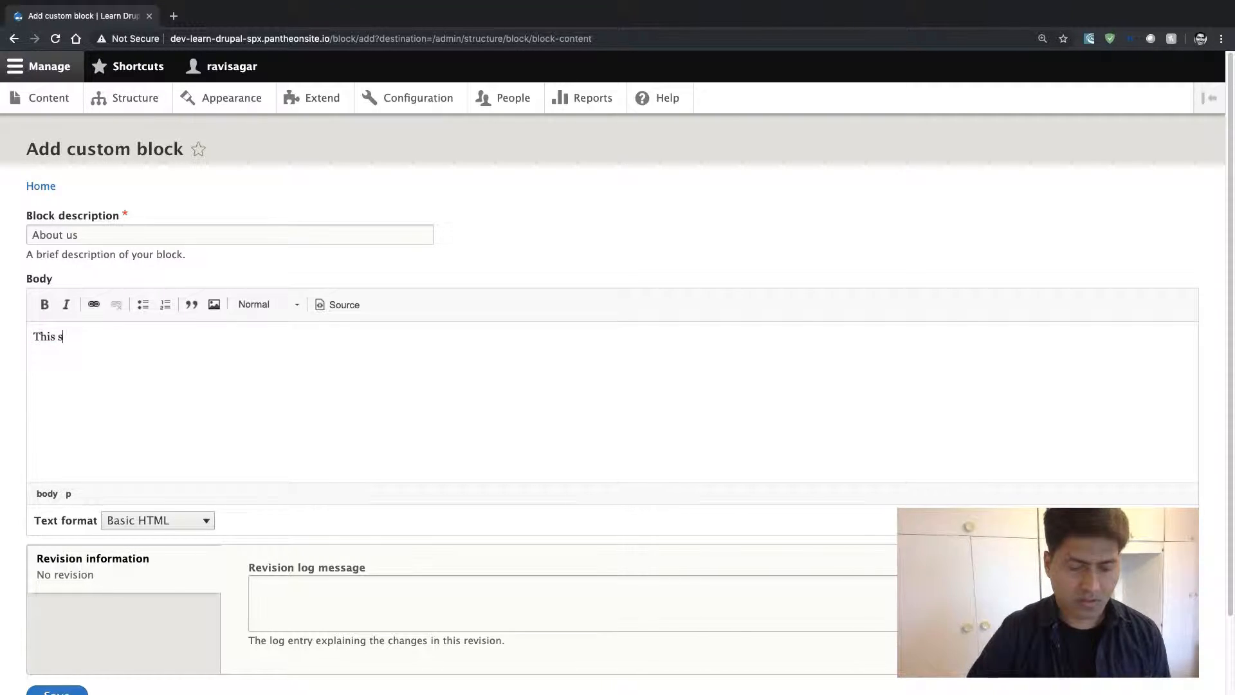
{"action": "type", "text": "ite is used"}
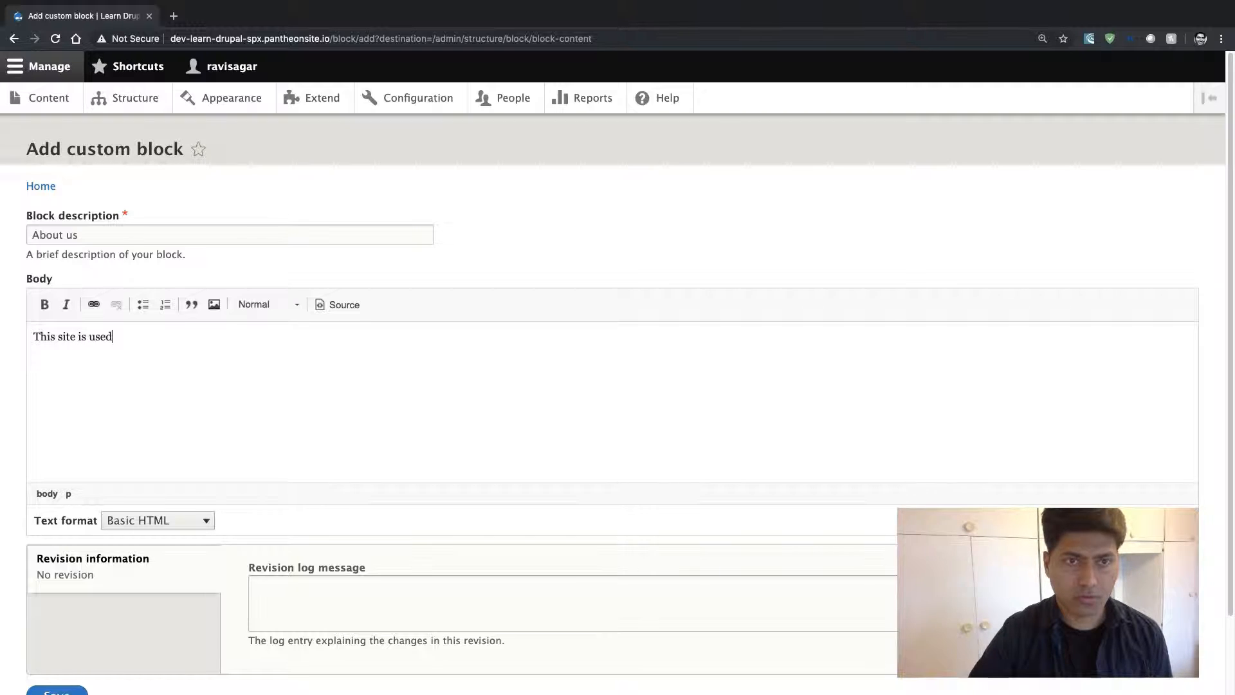
{"action": "type", "text": " for learning"}
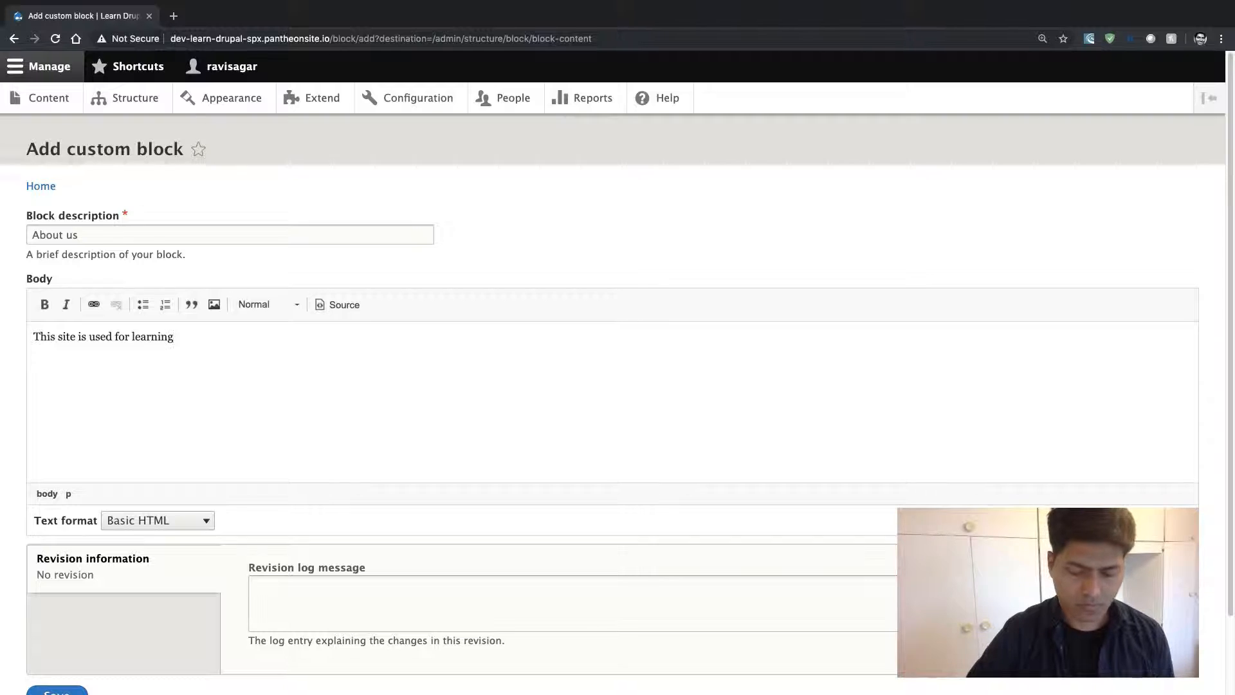
{"action": "type", "text": " Drupal."}
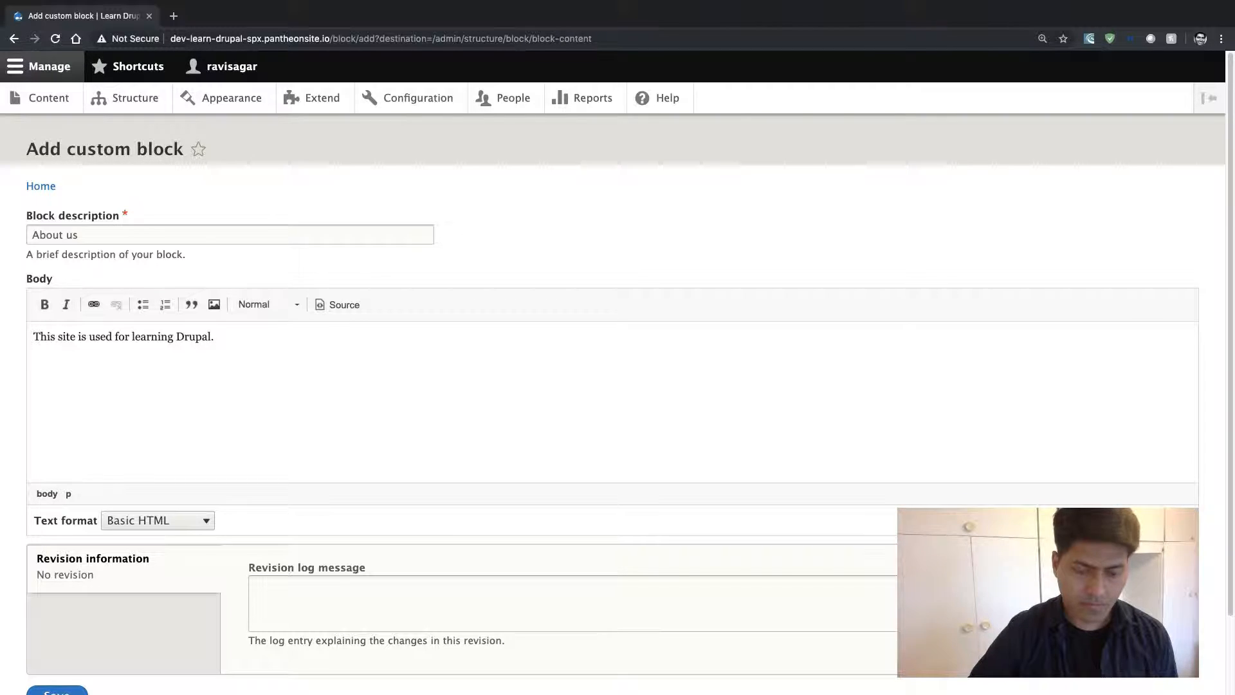
{"action": "key", "text": "BackSpace"}
{"action": "type", "text": "and my "}
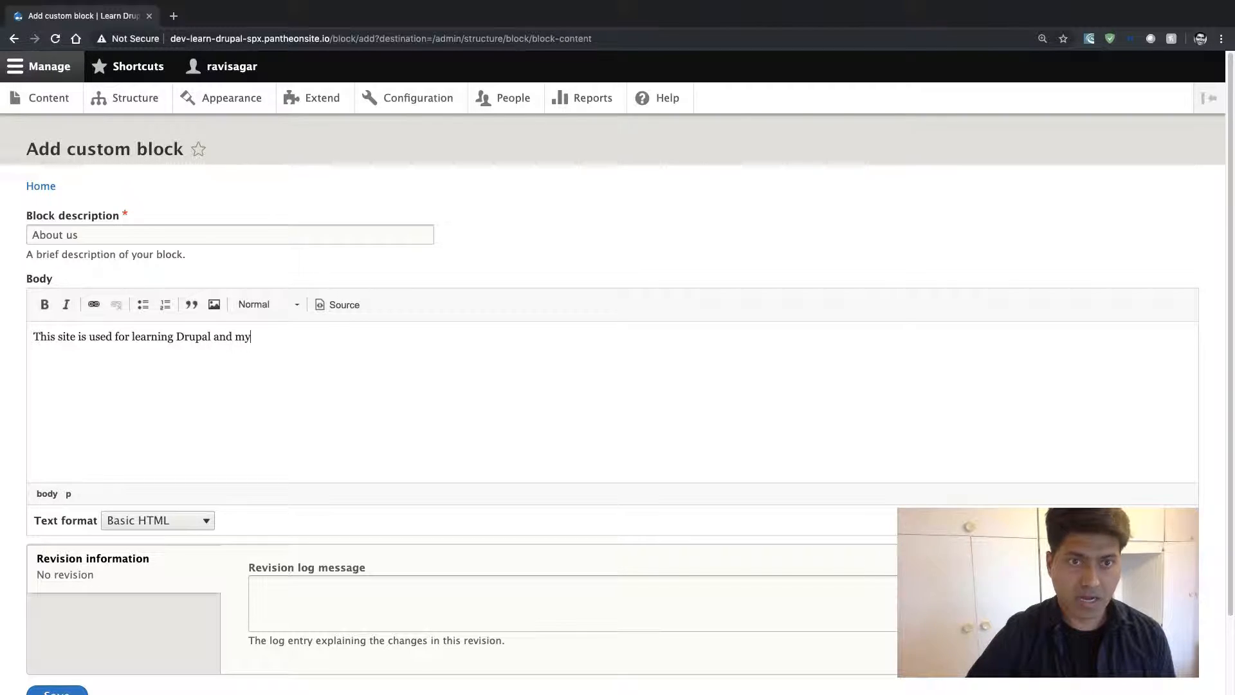
{"action": "type", "text": "name i"}
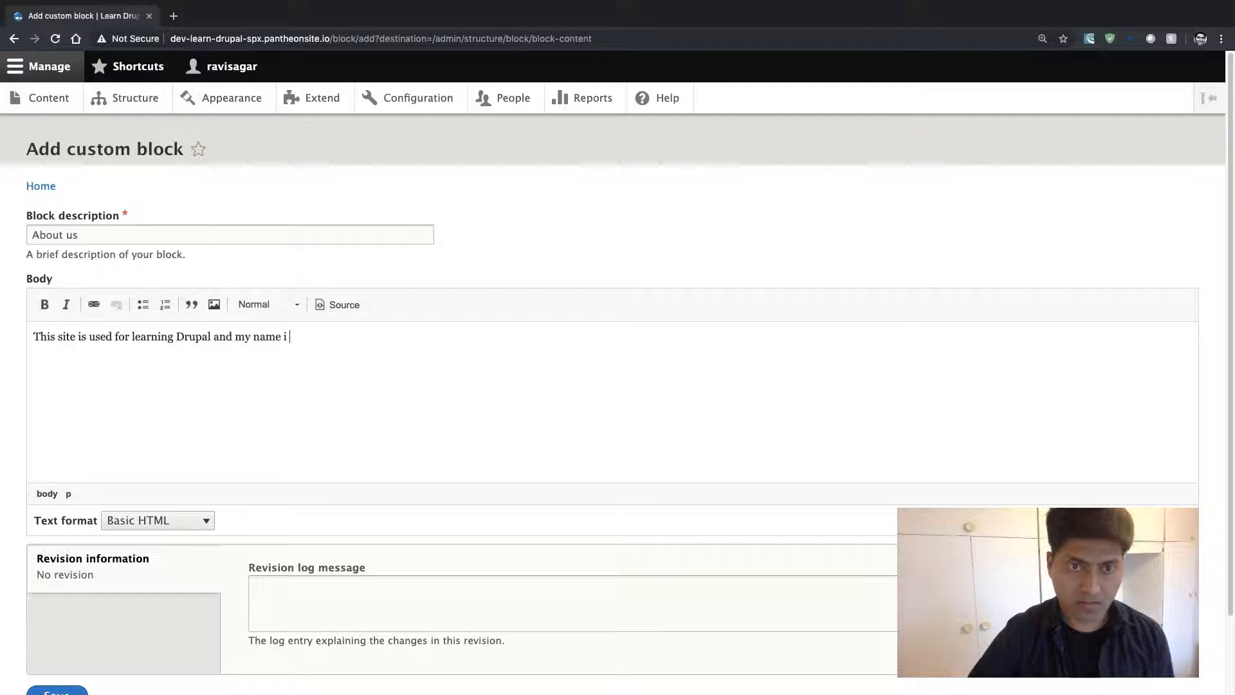
{"action": "type", "text": "s Ravi Sagar"}
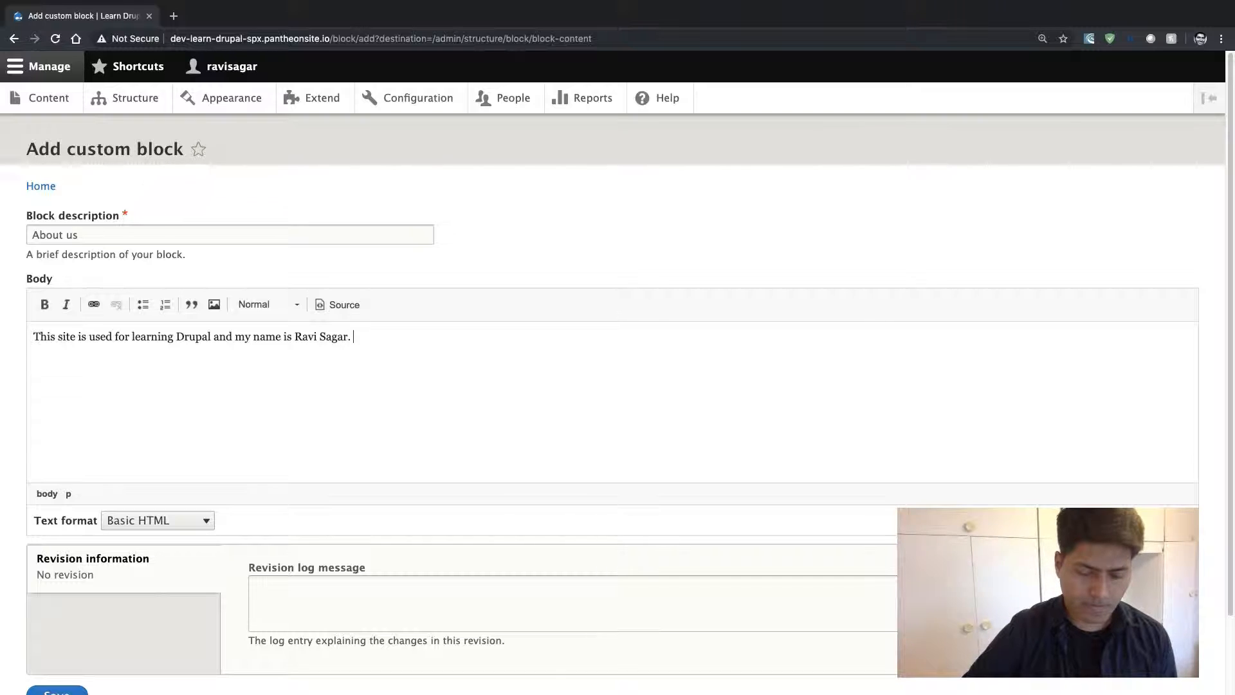
Step: Continue the block body with the sentences "I hope you like this video. Keep watching."
{"action": "type", "text": ". I hope"}
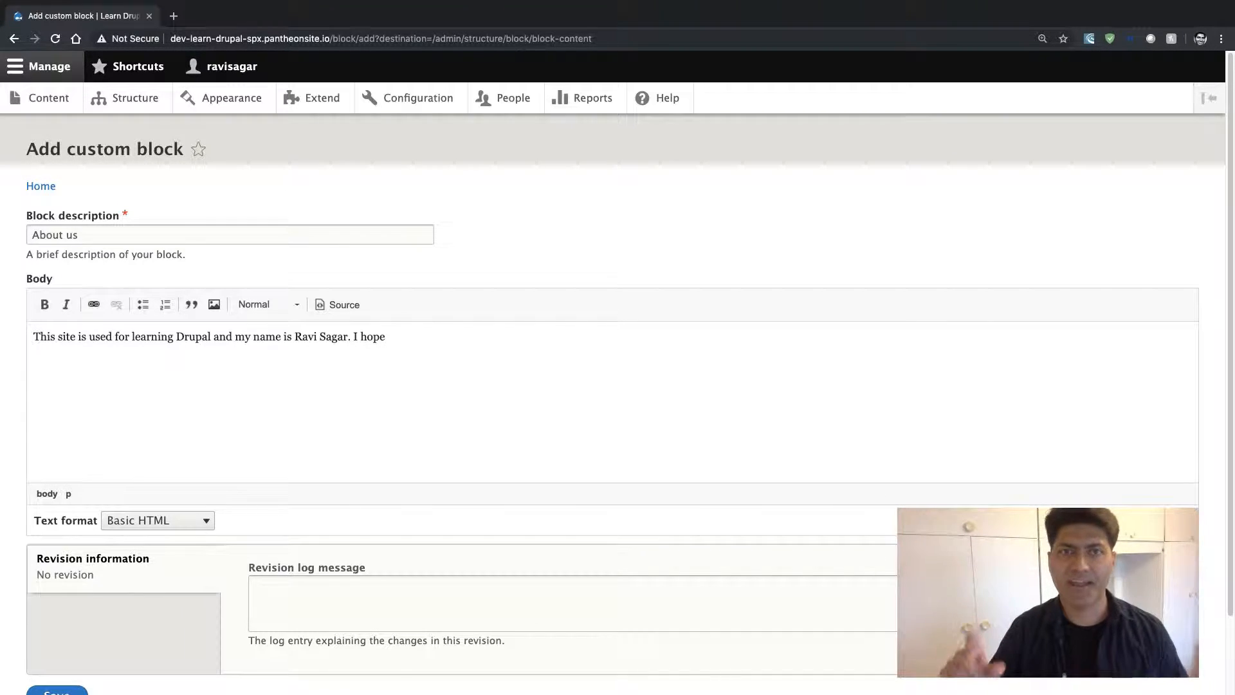
{"action": "type", "text": "yo"}
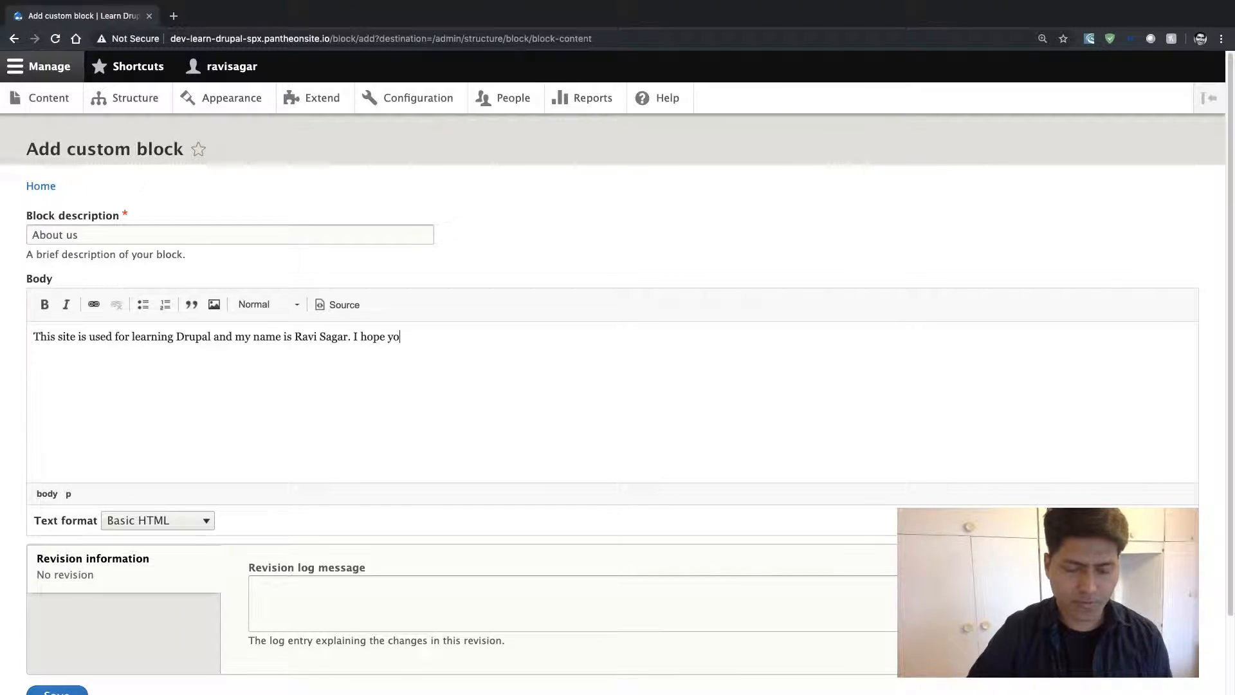
{"action": "type", "text": "u like"}
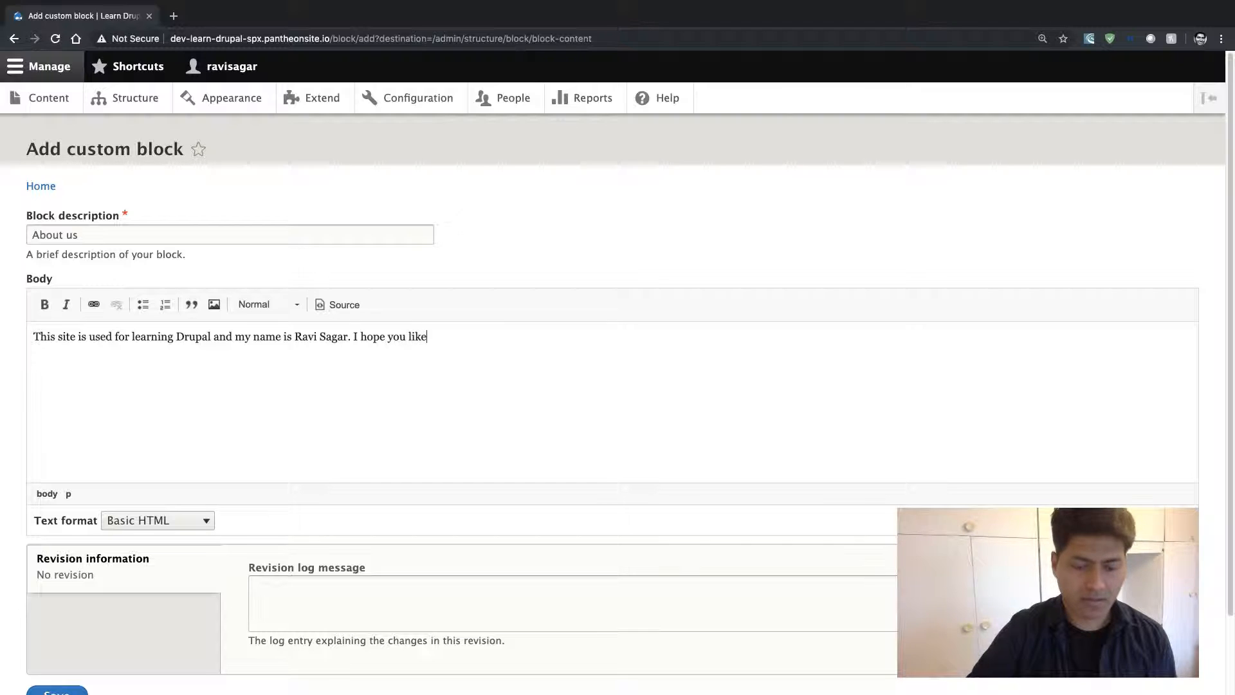
{"action": "type", "text": " this video"}
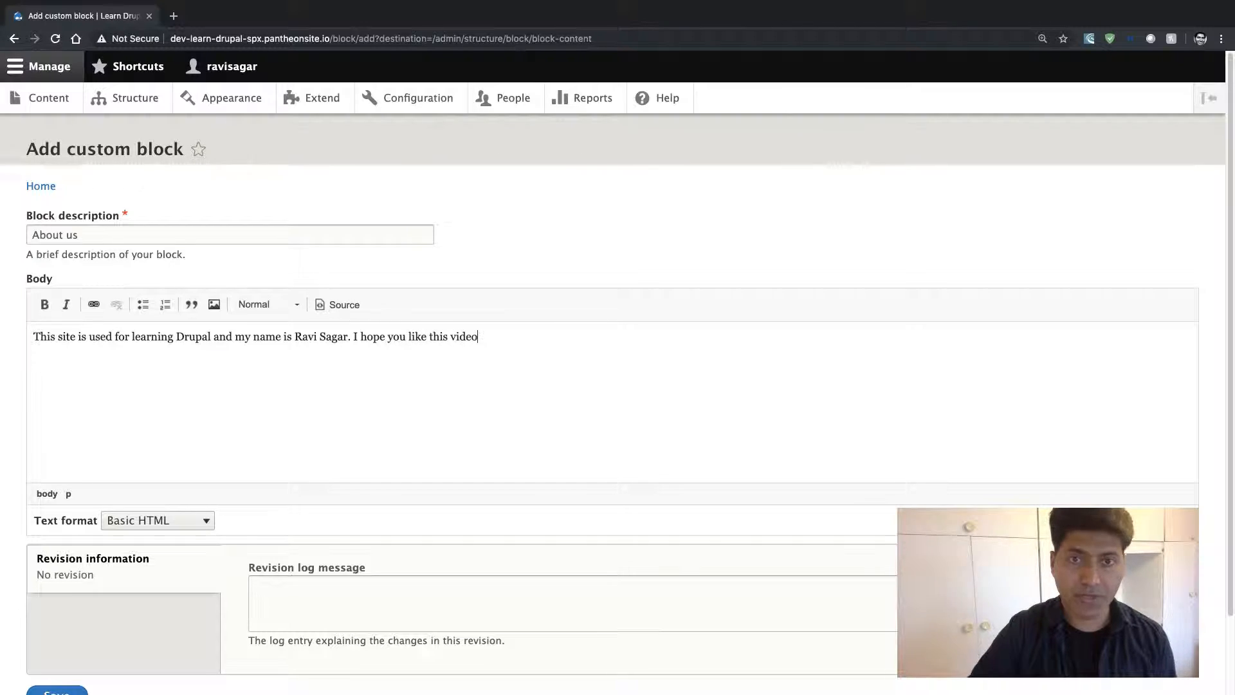
{"action": "type", "text": ". K"}
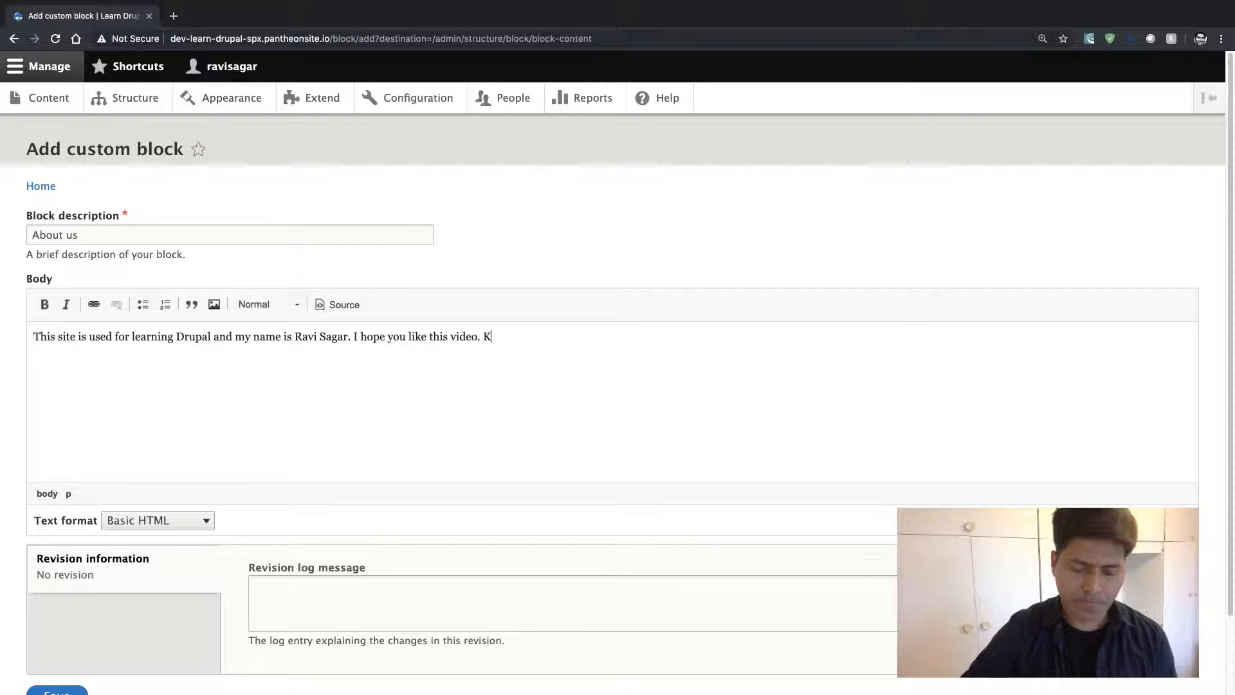
{"action": "type", "text": "rrep watch"}
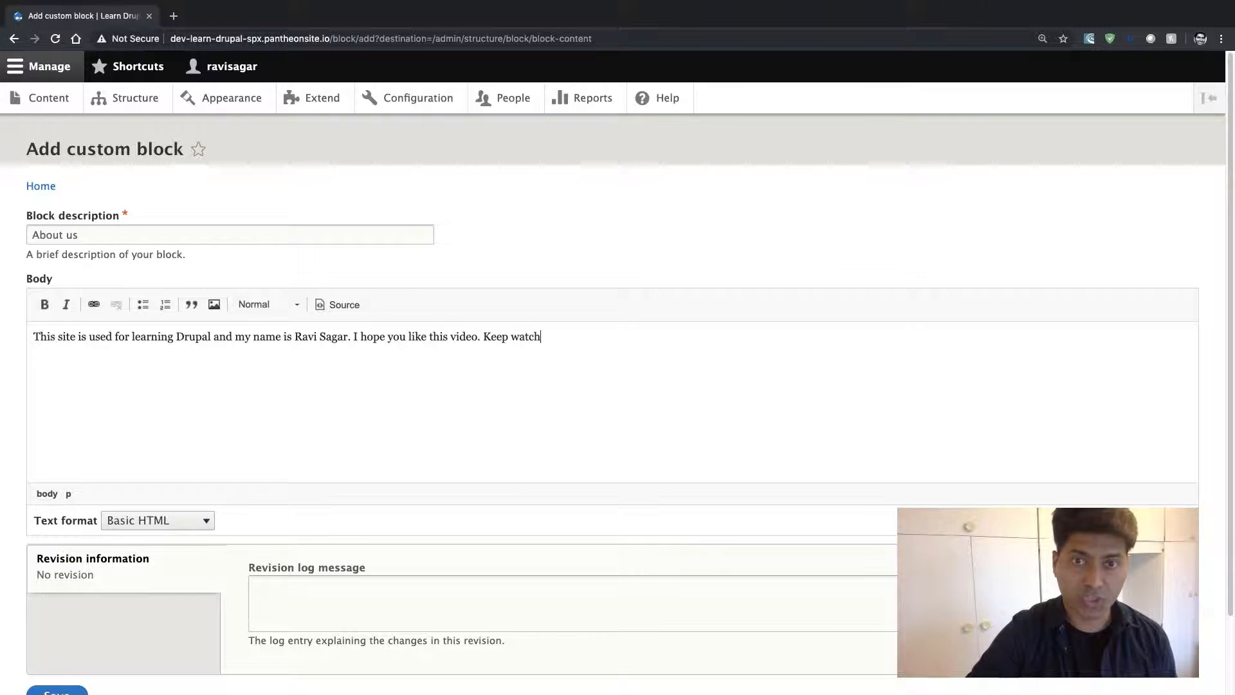
{"action": "type", "text": "ing."}
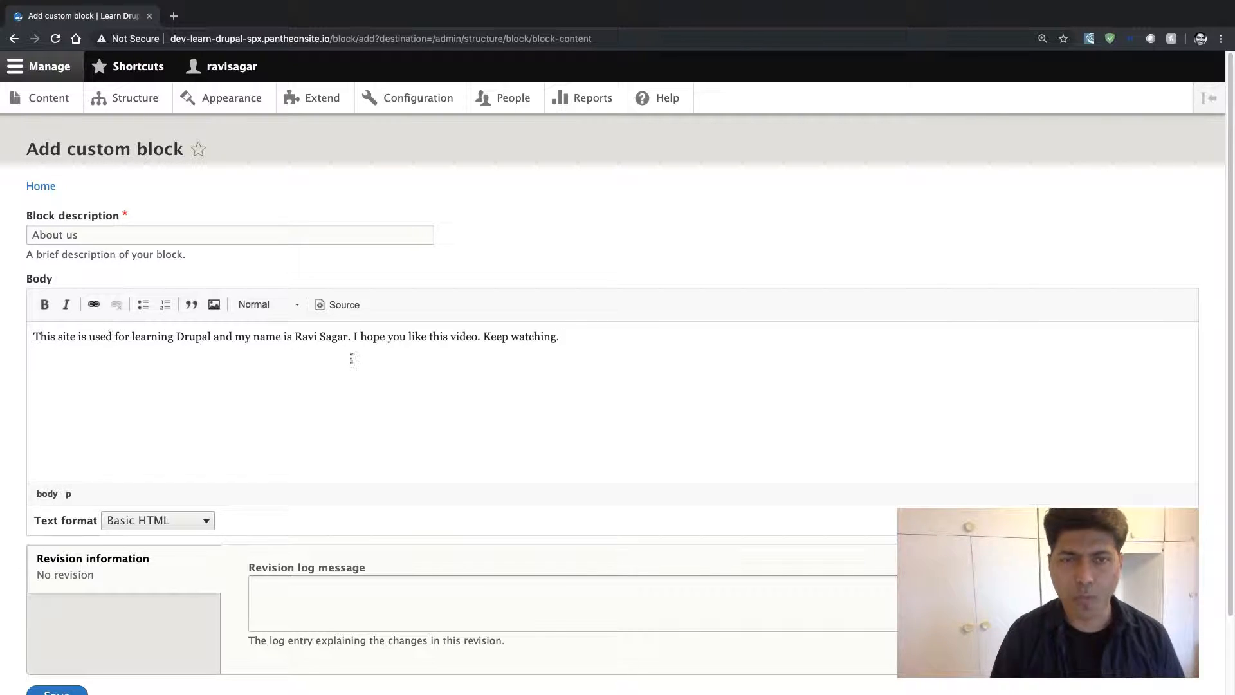
Step: Add a bulleted list below the paragraph with the items "Learn Drupal", "Building a blog" and "Best practices"
{"action": "key", "text": "Return"}
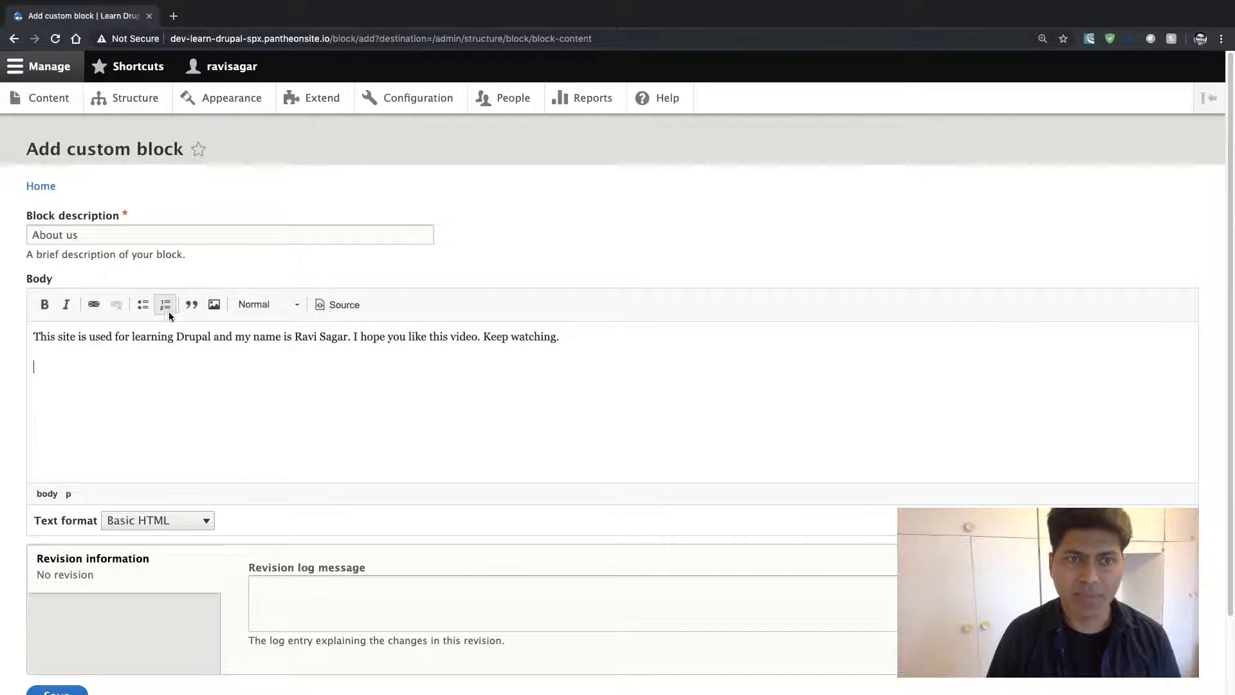
{"action": "left_click", "coordinate": [147, 306]}
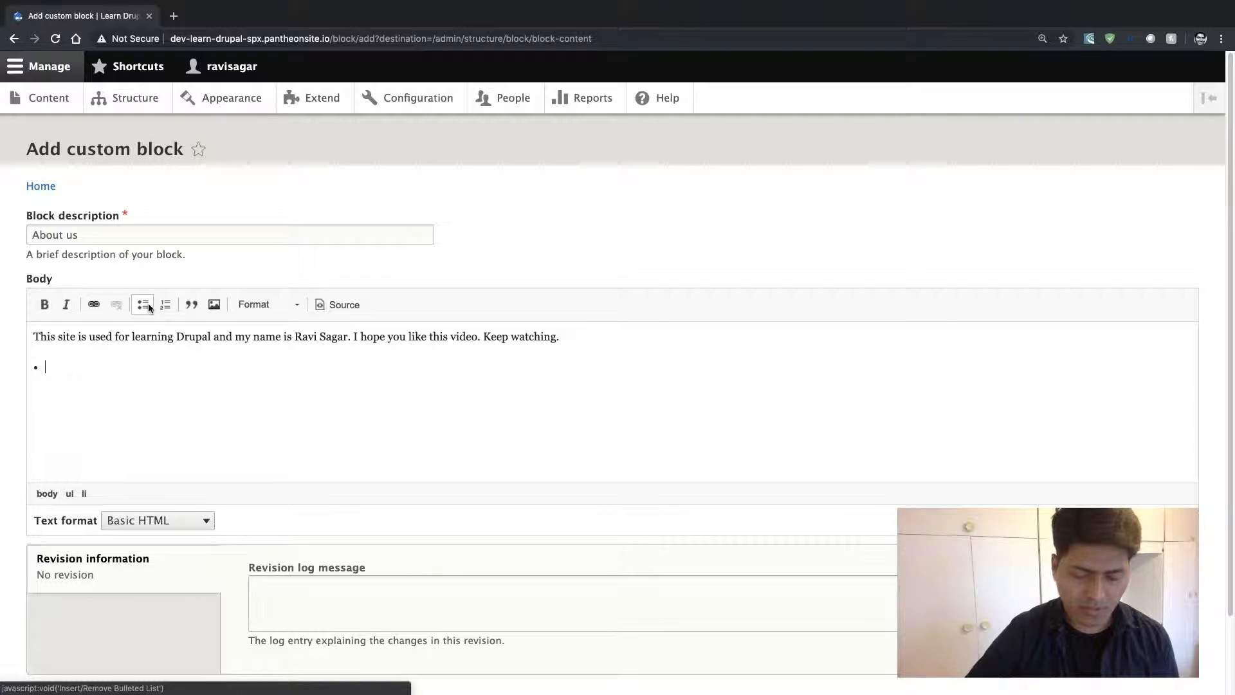
{"action": "type", "text": "Learn Drupl"}
{"action": "key", "text": "BackSpace"}
{"action": "type", "text": "al"}
{"action": "key", "text": "Return"}
{"action": "type", "text": "Buii"}
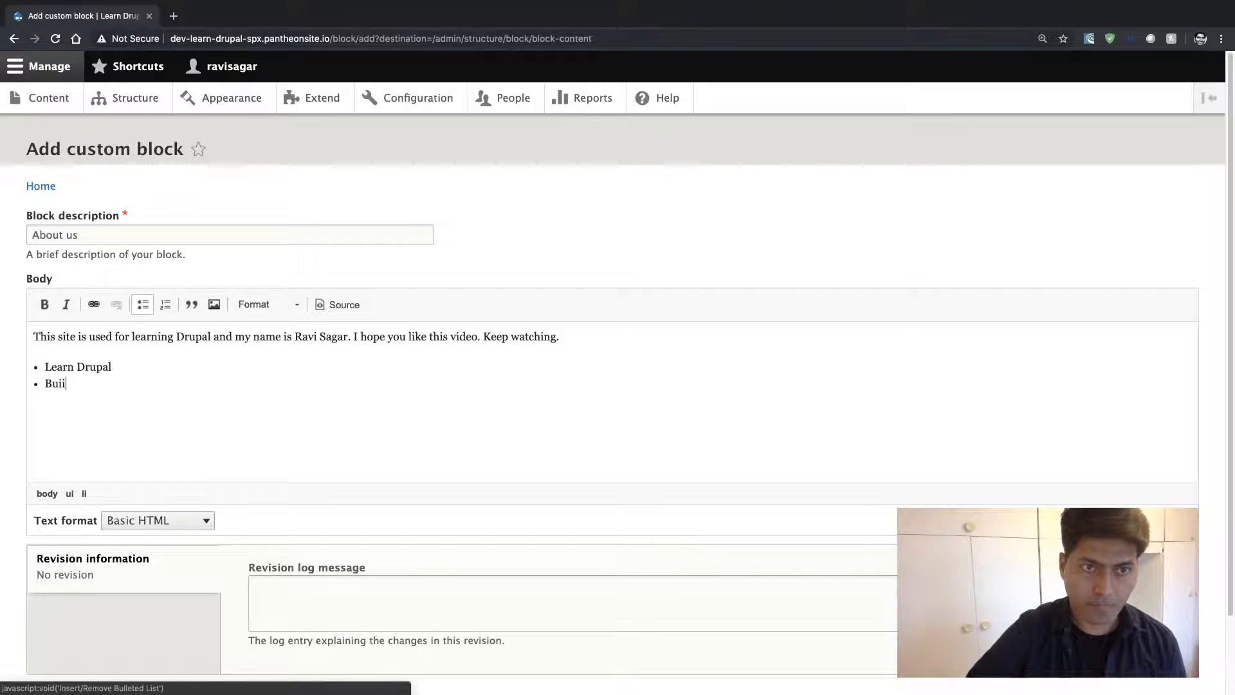
{"action": "key", "text": "BackSpace"}
{"action": "key", "text": "BackSpace"}
{"action": "key", "text": "BackSpace"}
{"action": "type", "text": "ildingh"}
{"action": "key", "text": "BackSpace"}
{"action": "type", "text": "a blog"}
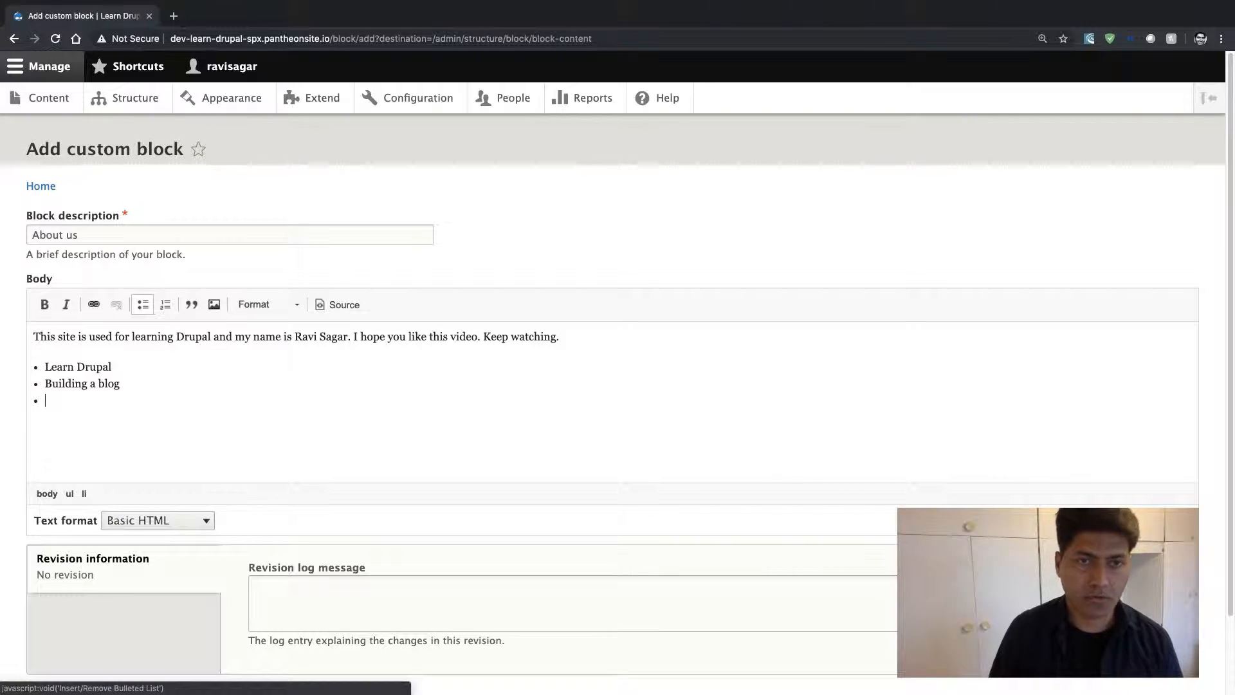
{"action": "type", "text": "Best prac"}
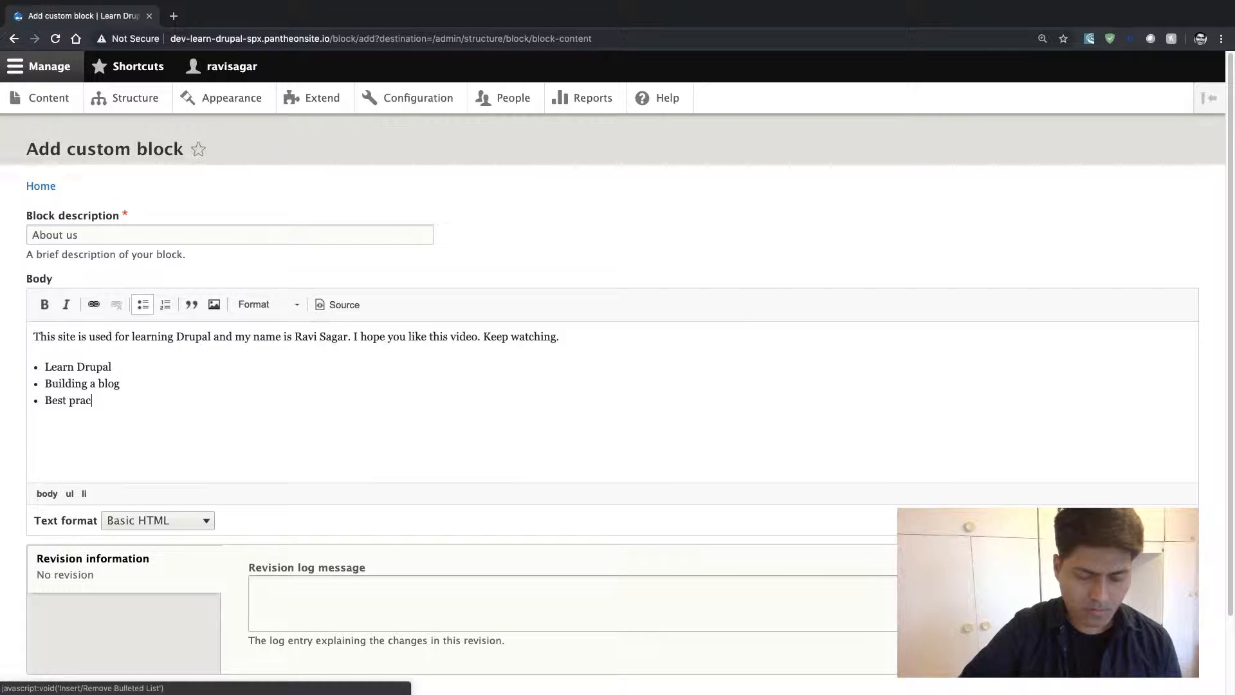
{"action": "type", "text": "tices"}
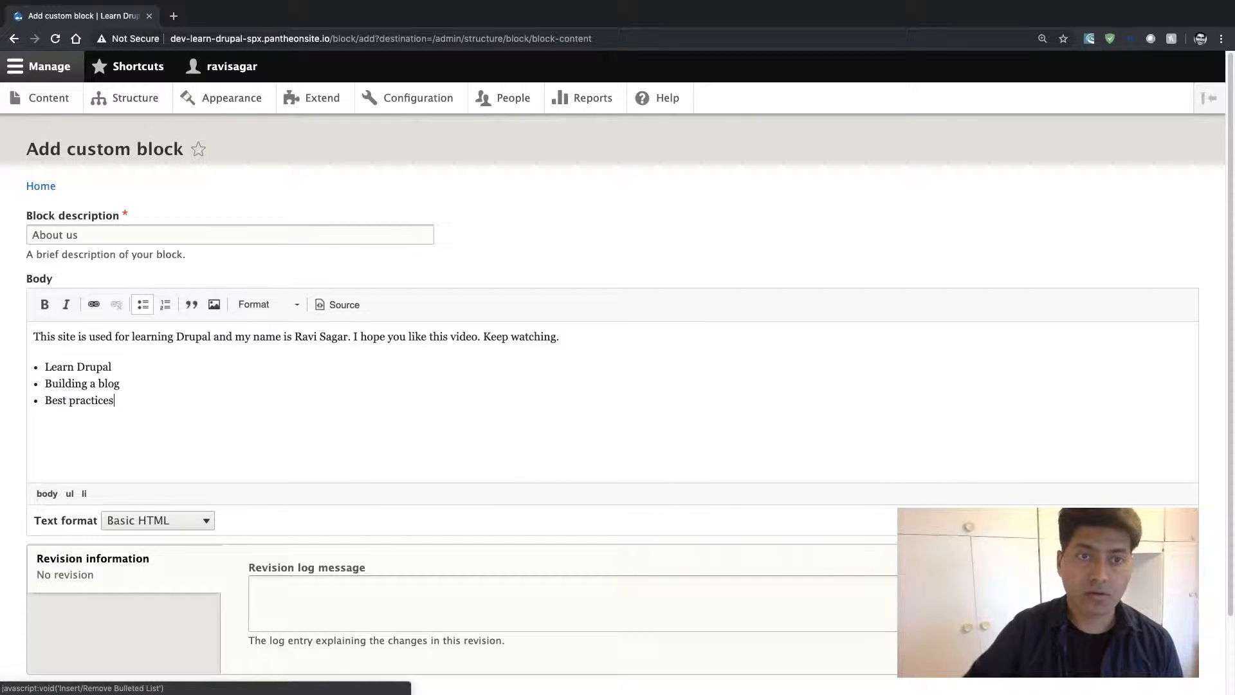
Step: End the bulleted list and add a plain "Read more" line directly beneath it, without a blank line between
{"action": "key", "text": "Return"}
{"action": "key", "text": "Return"}
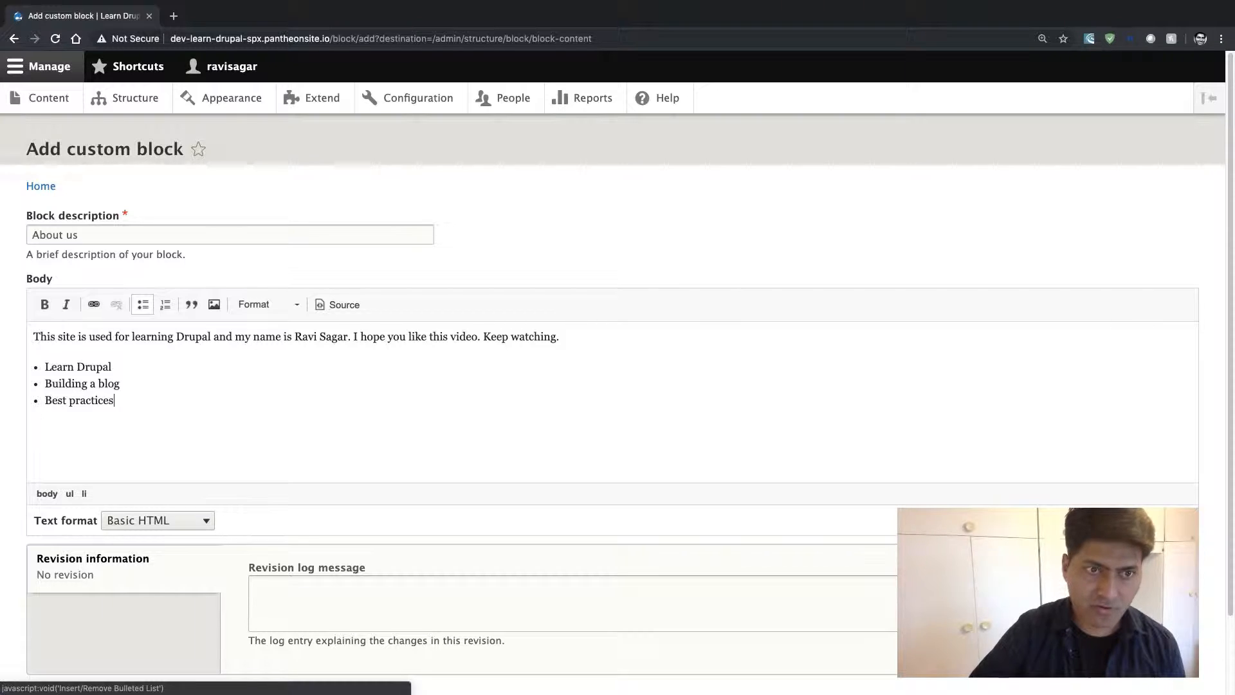
{"action": "type", "text": "Rea"}
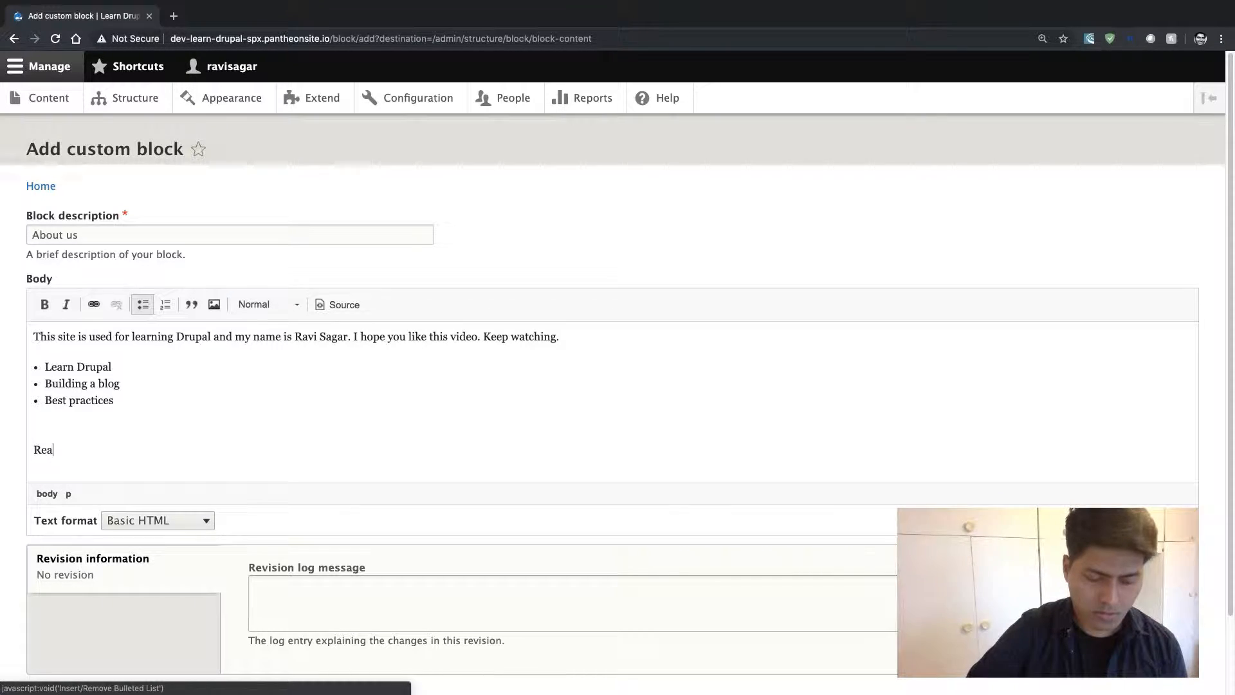
{"action": "type", "text": "d more"}
{"action": "key", "text": "Up"}
{"action": "key", "text": "BackSpace"}
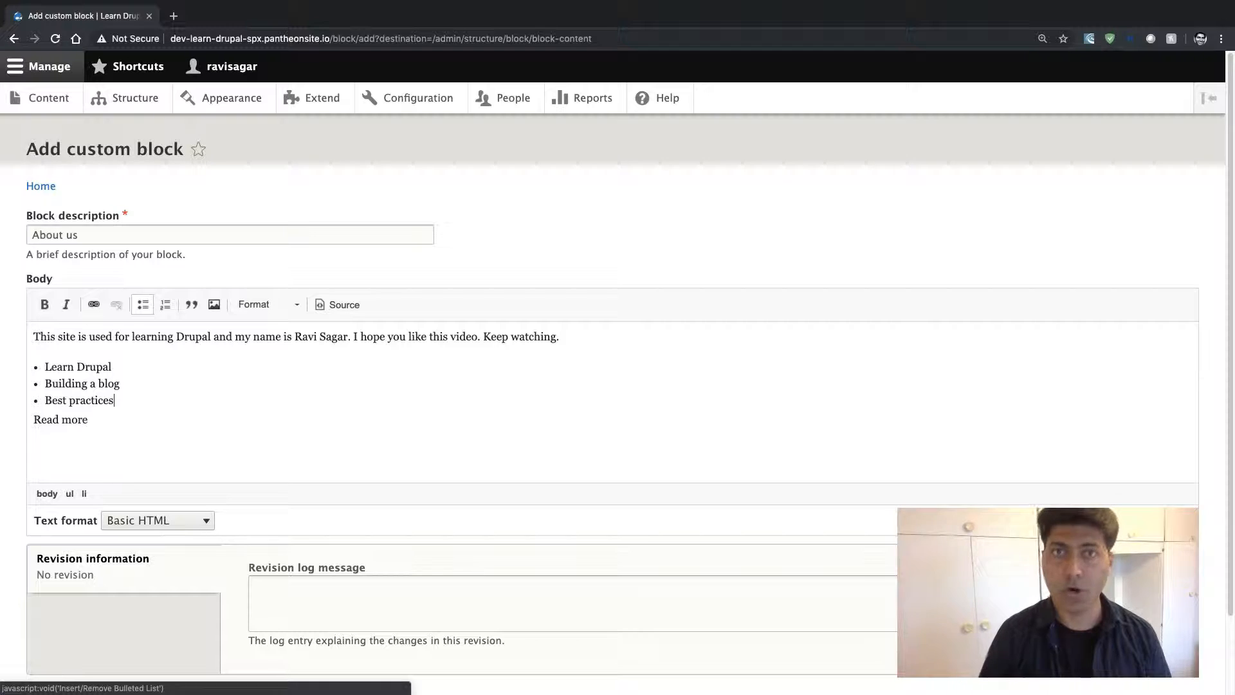
Step: Check the available text formats, keep Basic HTML, and save the custom block
{"action": "scroll", "coordinate": [241, 365], "scroll_direction": "down", "scroll_amount": 3}
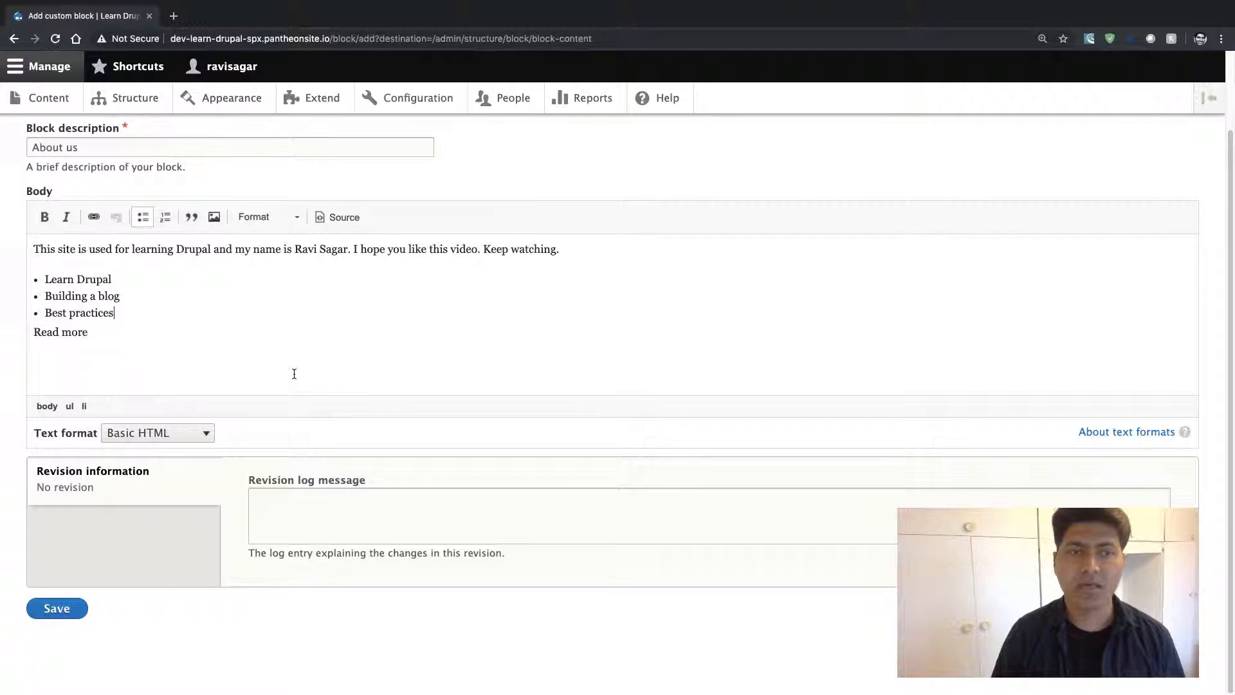
{"action": "left_click", "coordinate": [204, 436]}
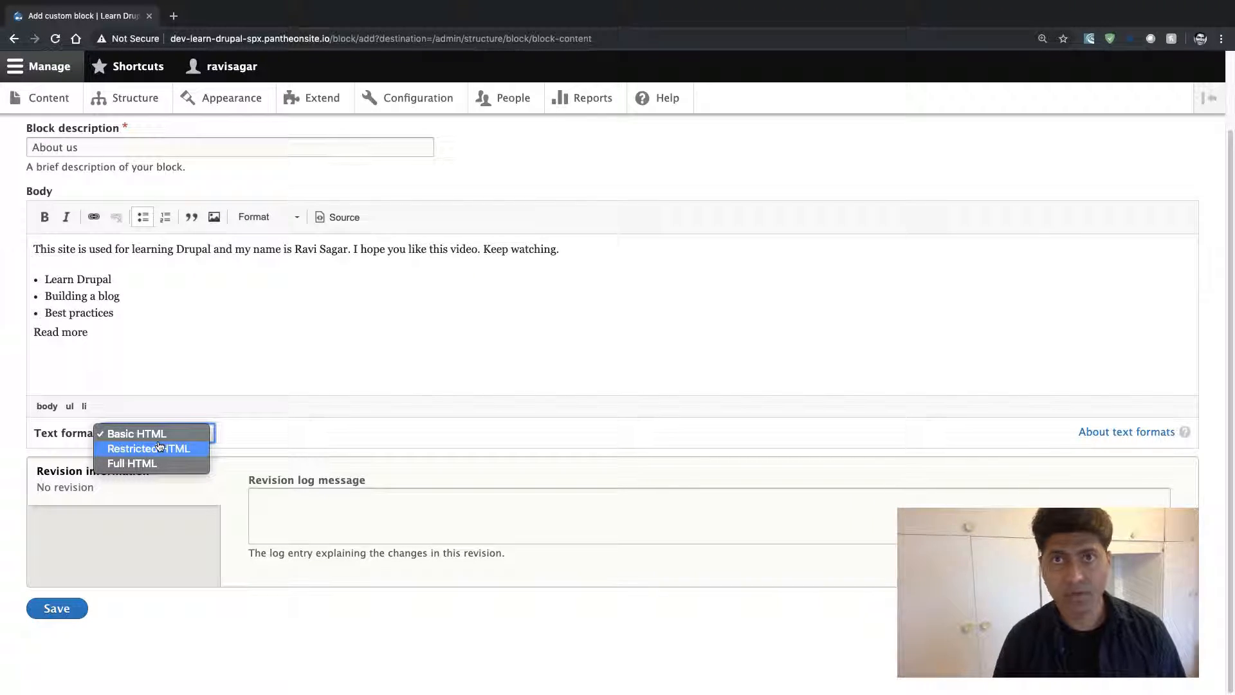
{"action": "left_click", "coordinate": [143, 332]}
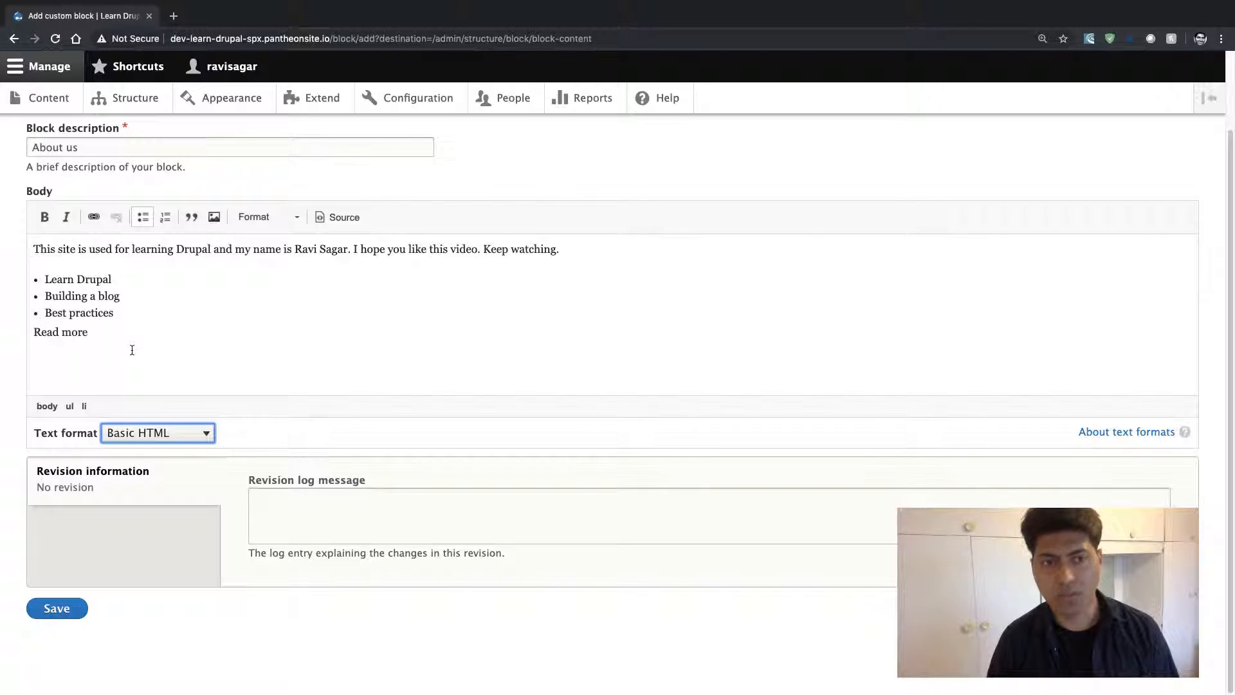
{"action": "left_click", "coordinate": [67, 616]}
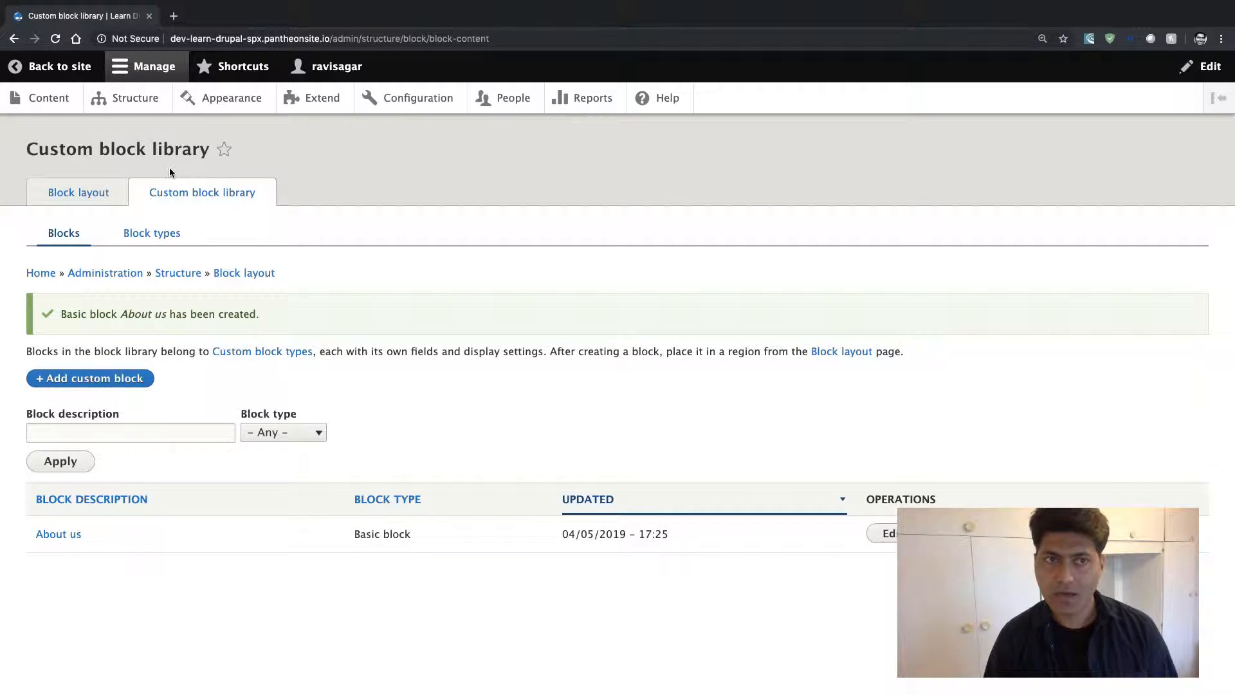
Step: From Bartik's block layout, start placing the custom "About us" block in the Sidebar second region
{"action": "left_click", "coordinate": [64, 198]}
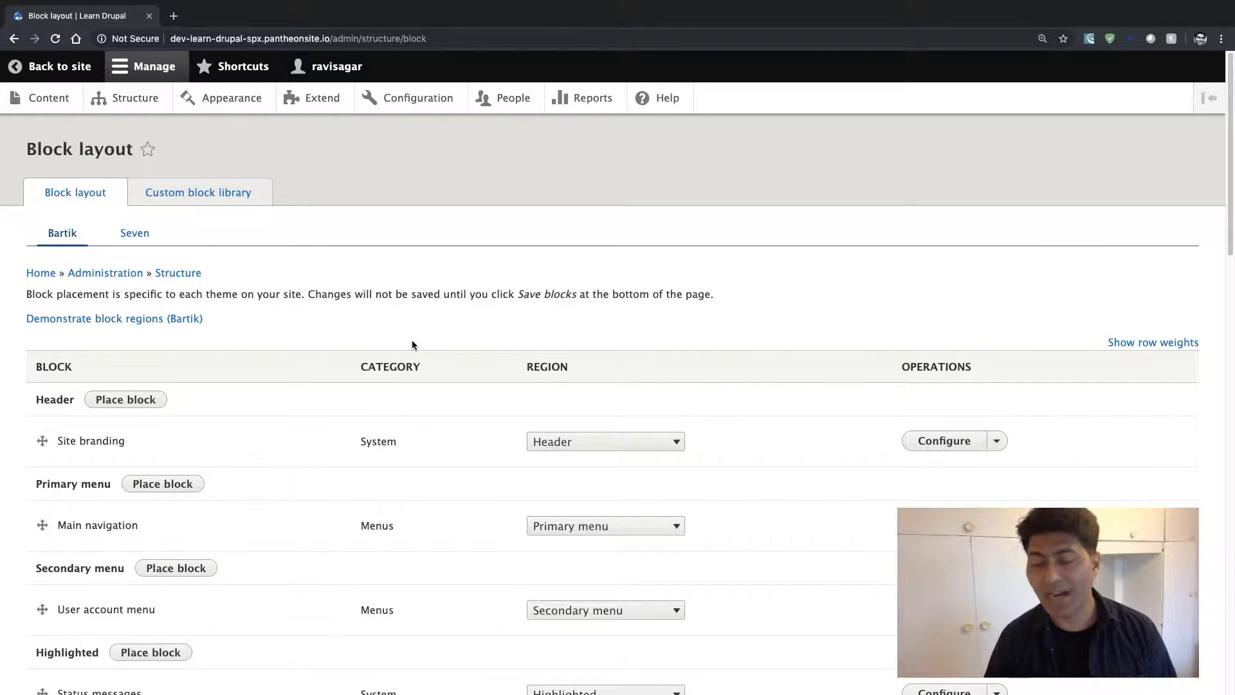
{"action": "scroll", "coordinate": [600, 403], "scroll_direction": "down", "scroll_amount": 2}
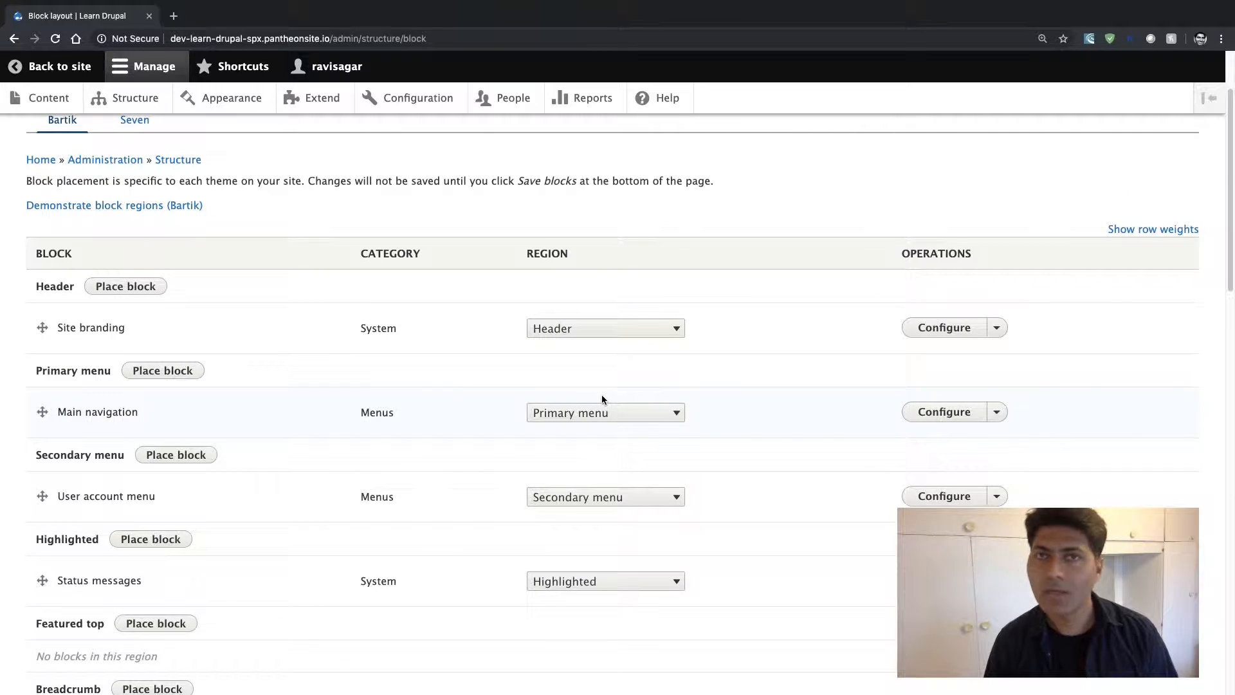
{"action": "scroll", "coordinate": [601, 407], "scroll_direction": "down", "scroll_amount": 10}
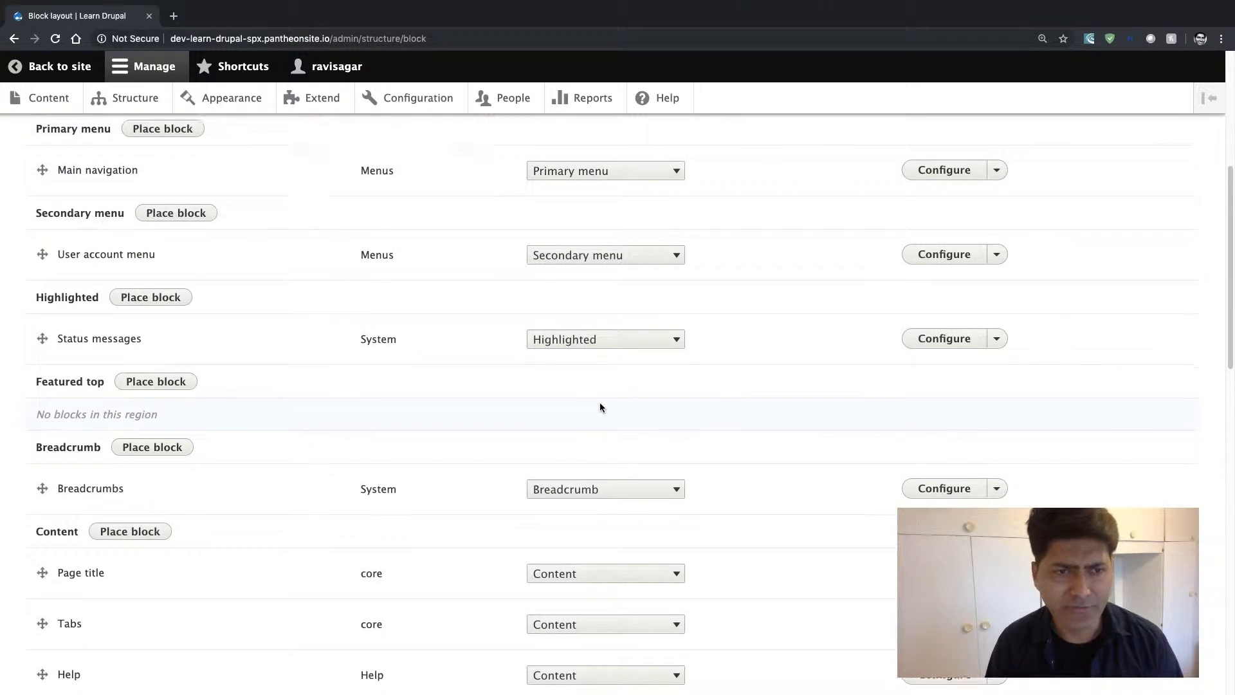
{"action": "scroll", "coordinate": [522, 480], "scroll_direction": "down", "scroll_amount": 2}
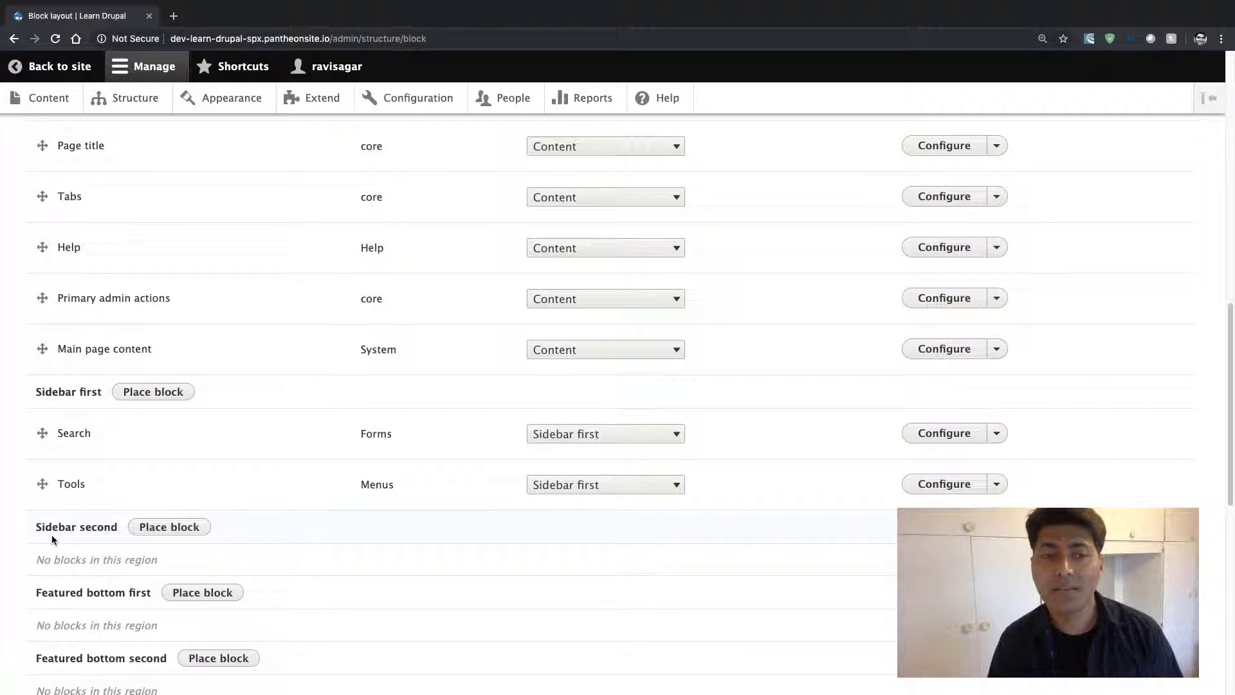
{"action": "left_click", "coordinate": [176, 528]}
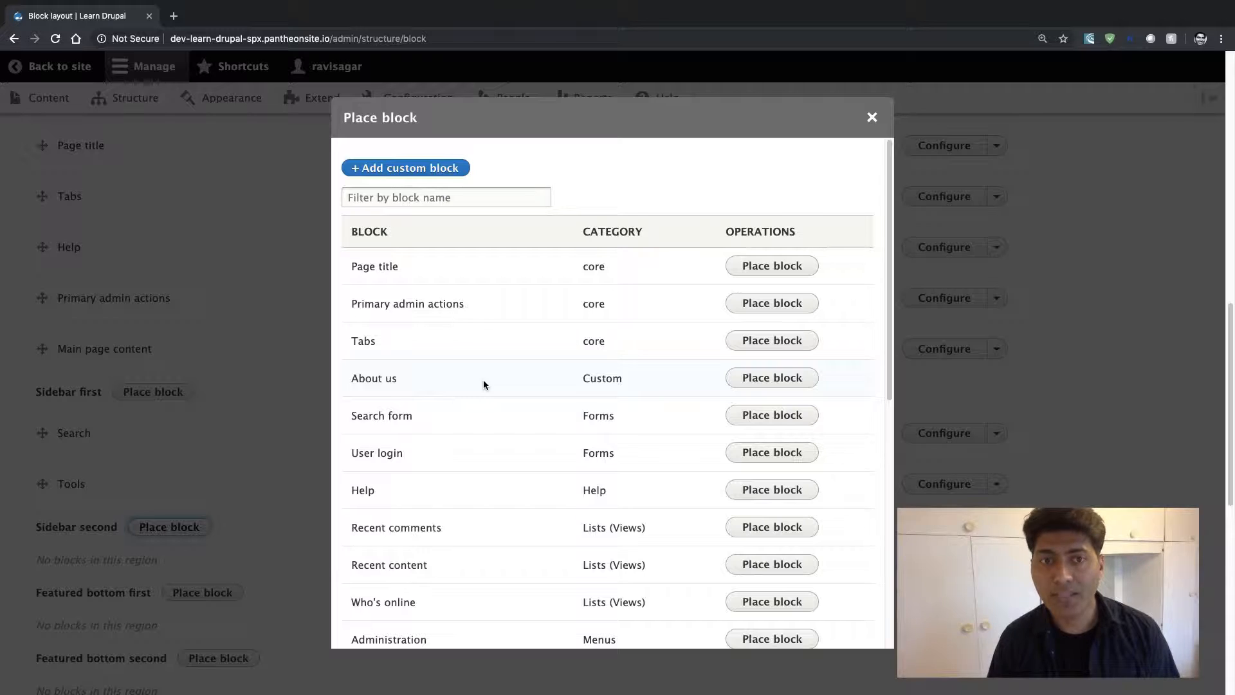
{"action": "scroll", "coordinate": [483, 383], "scroll_direction": "down", "scroll_amount": 7}
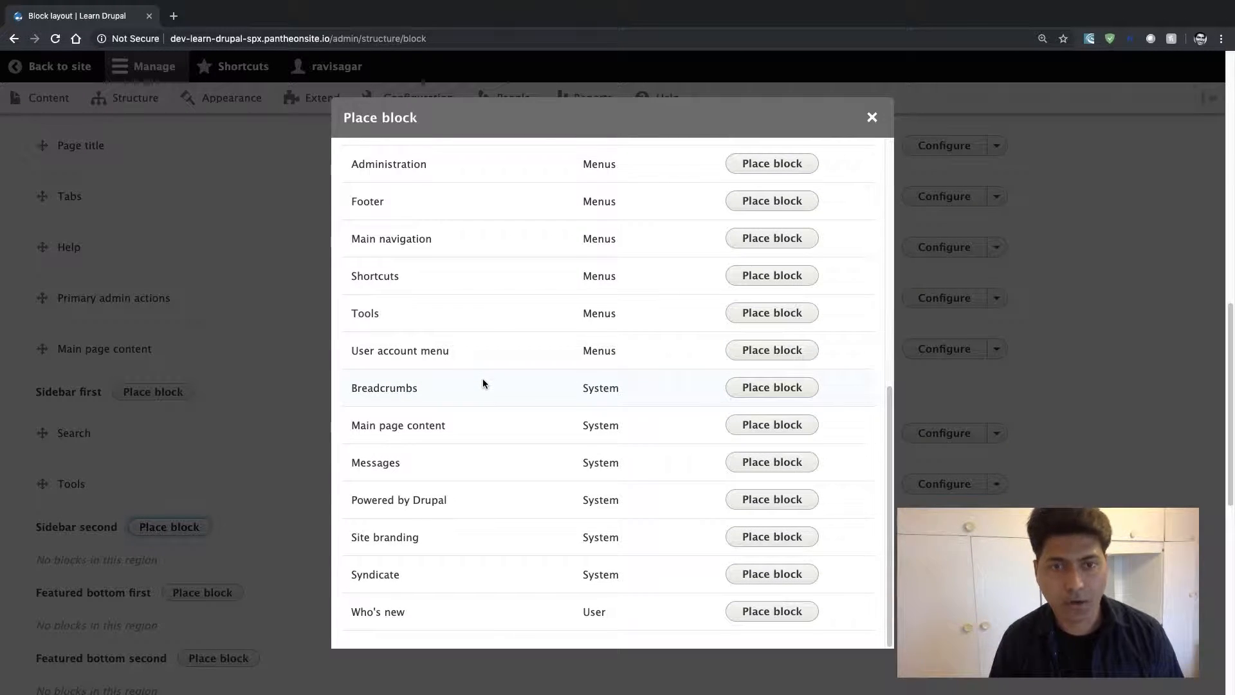
{"action": "scroll", "coordinate": [484, 384], "scroll_direction": "up", "scroll_amount": 7}
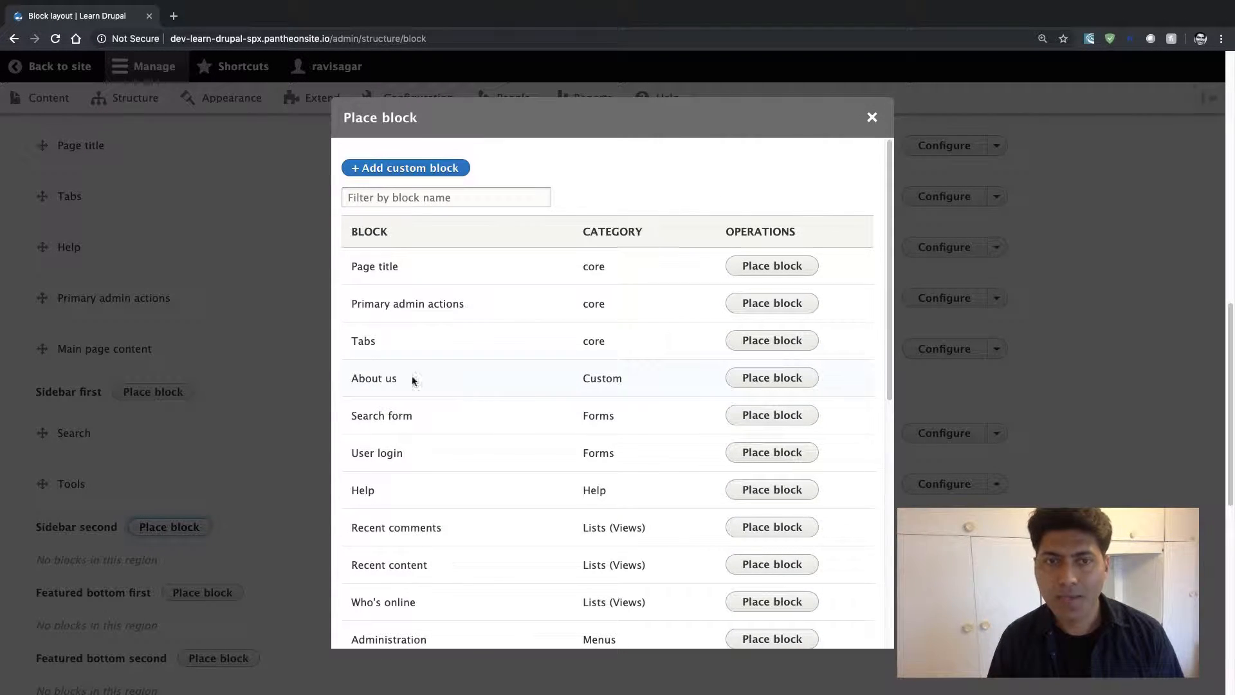
{"action": "left_click_drag", "start_coordinate": [353, 378], "coordinate": [380, 386]}
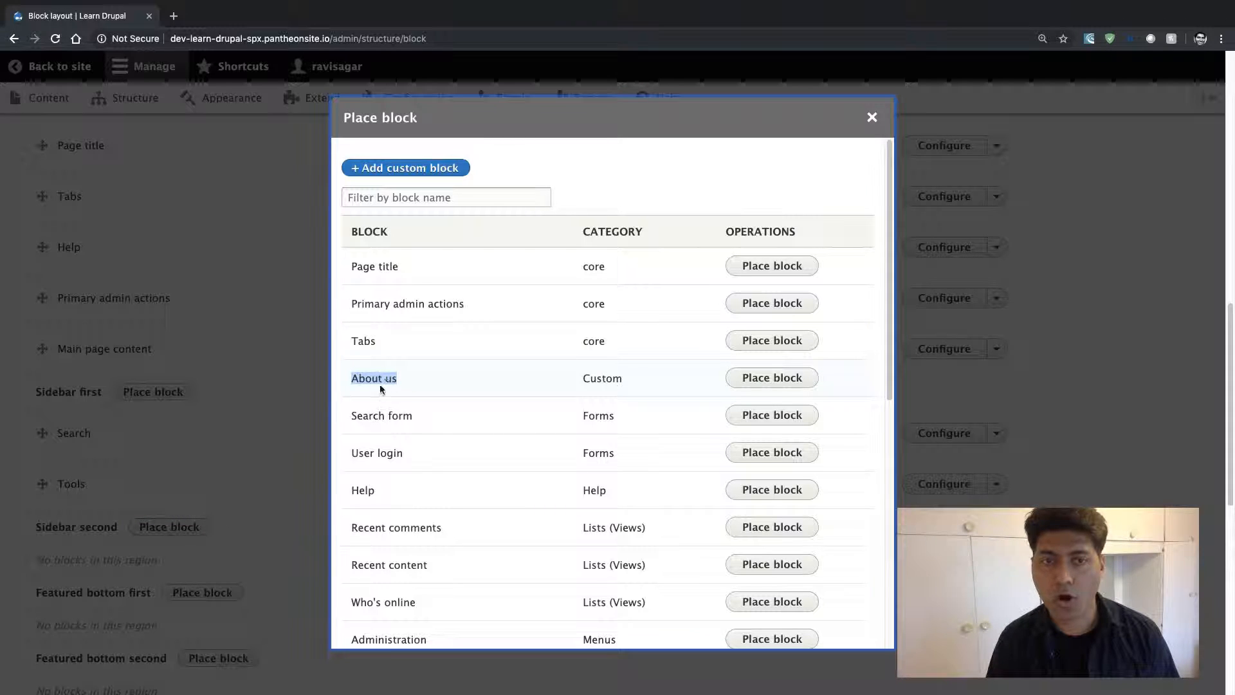
{"action": "left_click", "coordinate": [757, 382]}
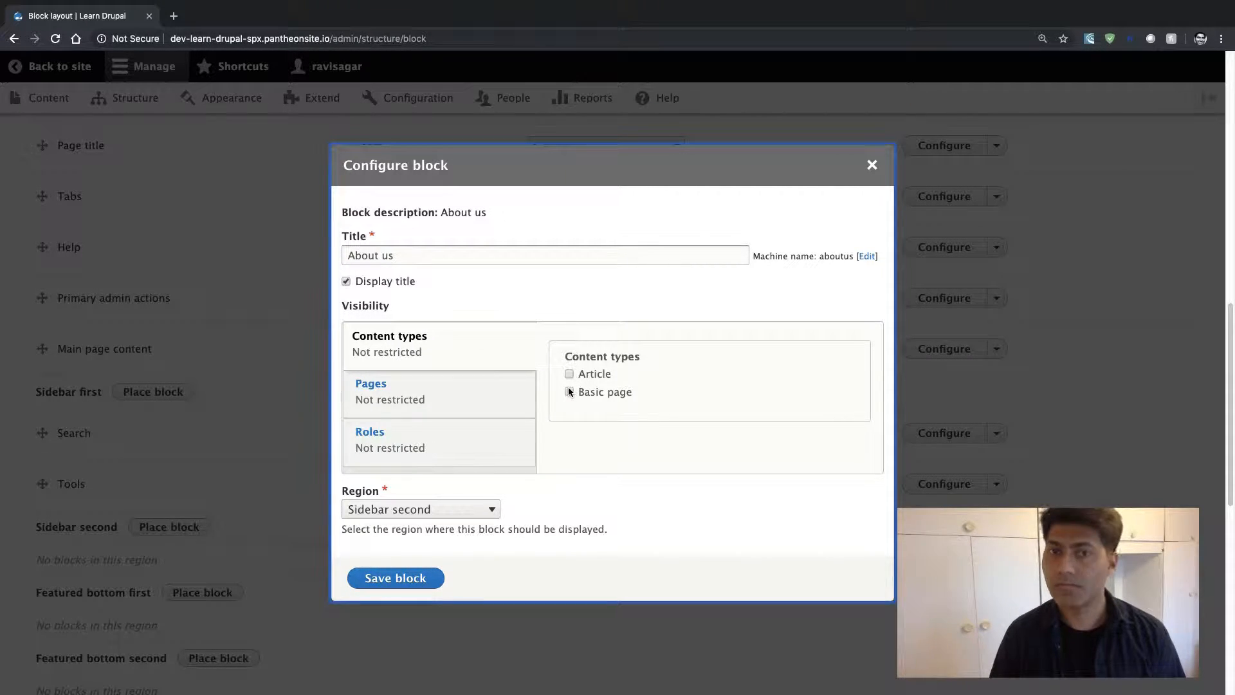
Step: Restrict the block's page visibility to the front page by copying the <front> path from the help text into the listed pages
{"action": "left_click", "coordinate": [441, 404]}
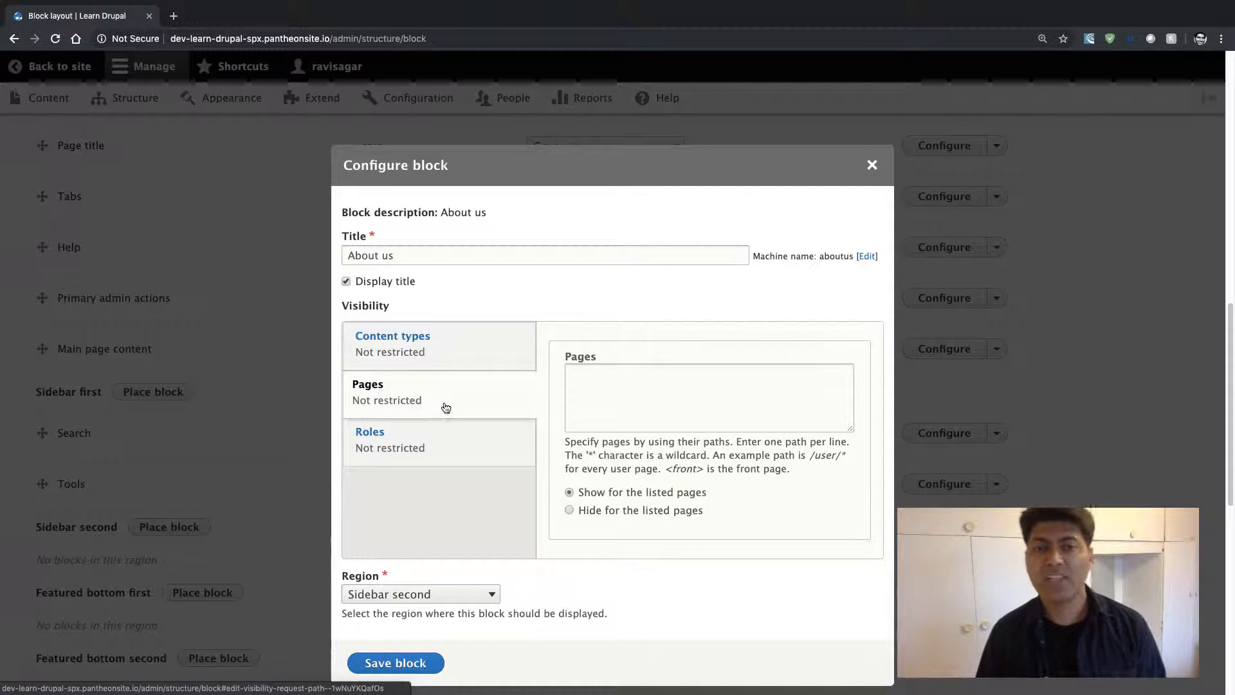
{"action": "left_click", "coordinate": [621, 406]}
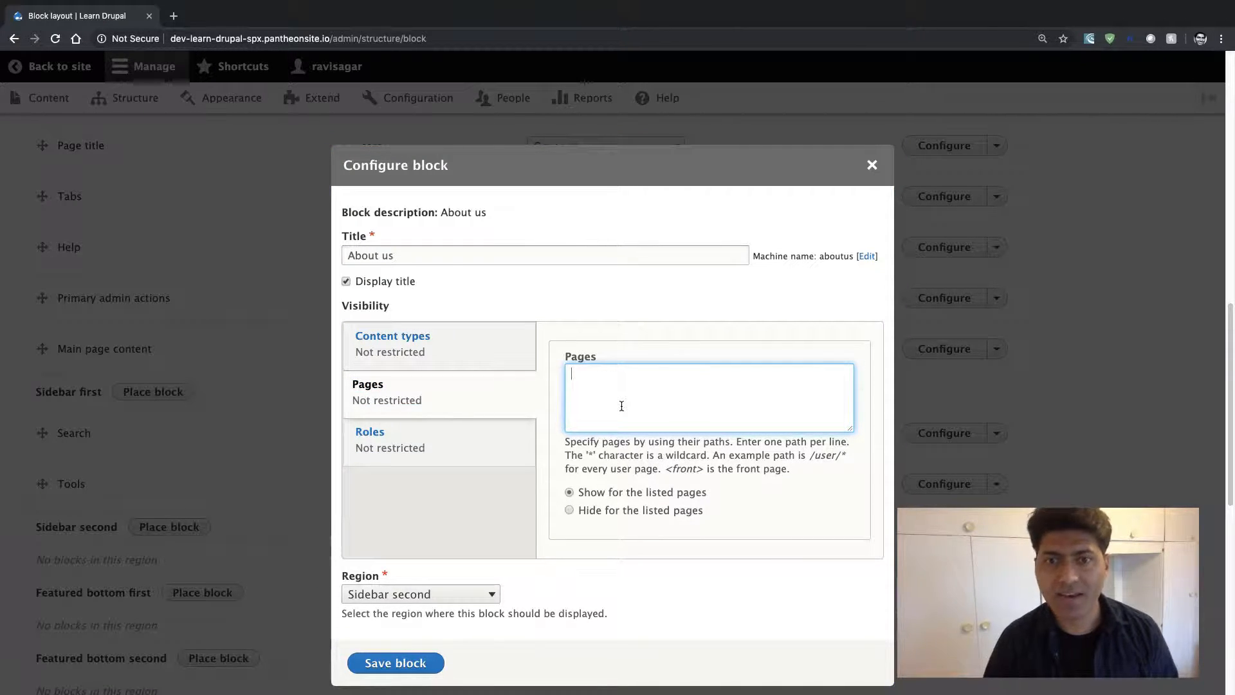
{"action": "left_click_drag", "start_coordinate": [704, 468], "coordinate": [667, 468]}
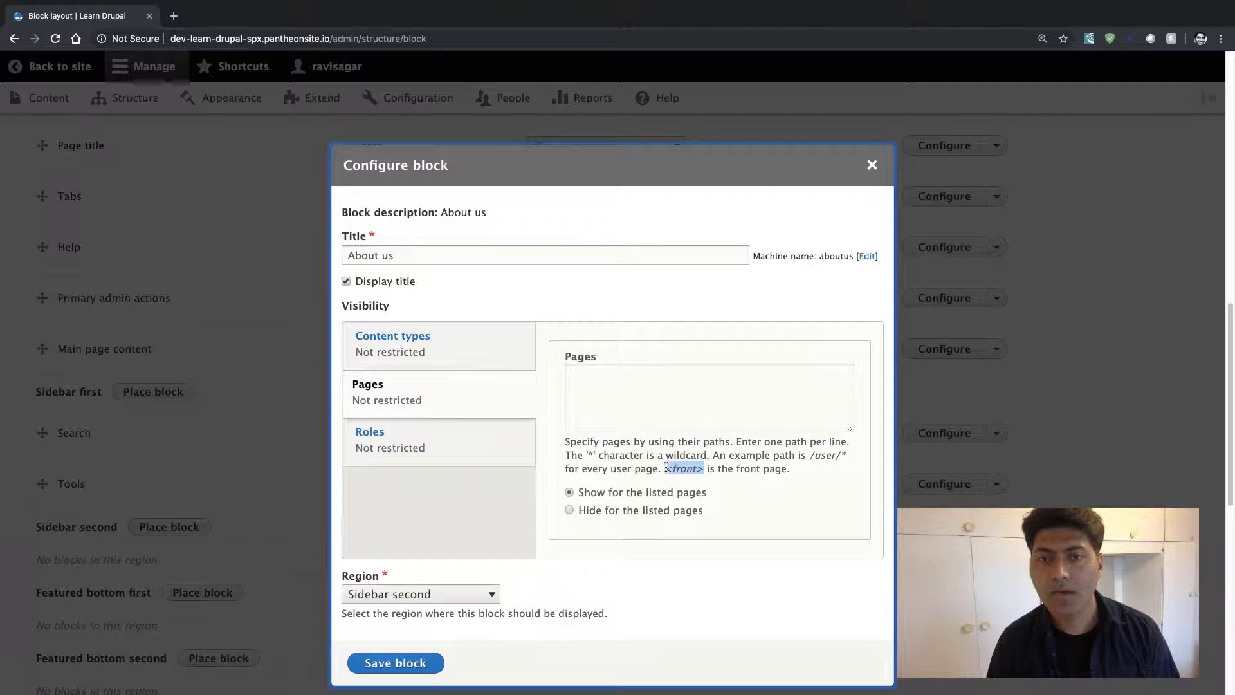
{"action": "right_click", "coordinate": [669, 468]}
{"action": "left_click", "coordinate": [683, 492]}
{"action": "left_click", "coordinate": [655, 408]}
{"action": "right_click", "coordinate": [655, 409]}
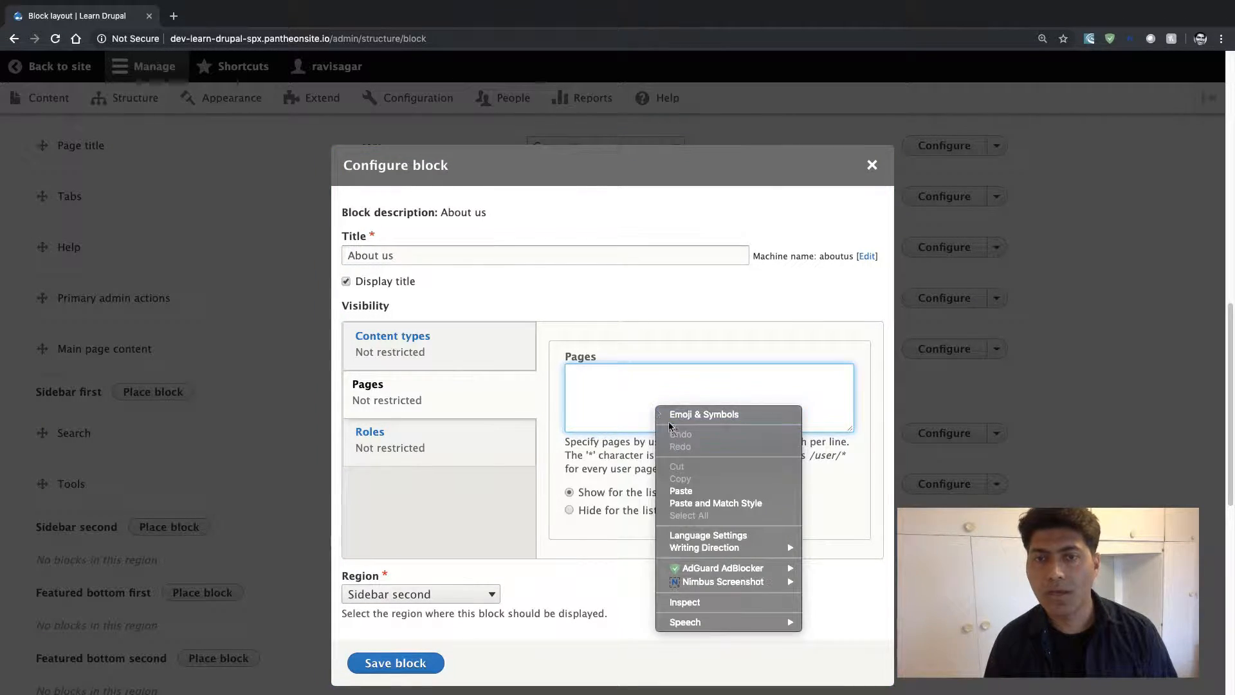
{"action": "left_click", "coordinate": [680, 491]}
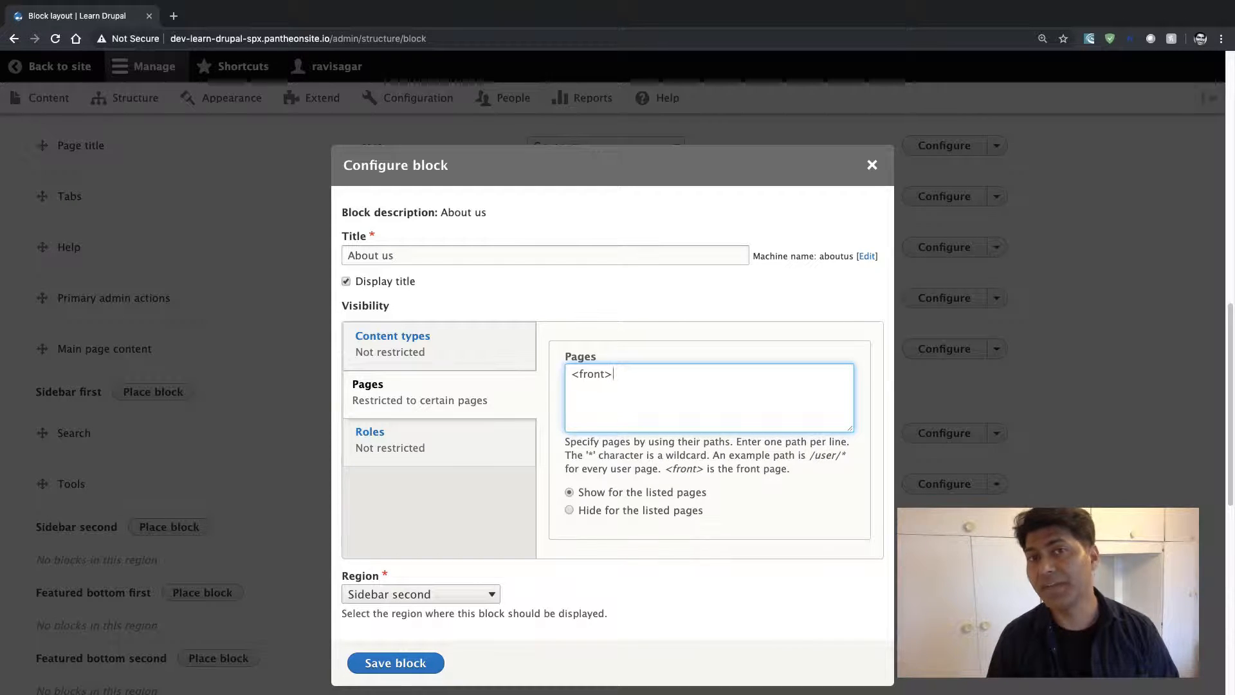
{"action": "left_click_drag", "start_coordinate": [633, 379], "coordinate": [552, 375]}
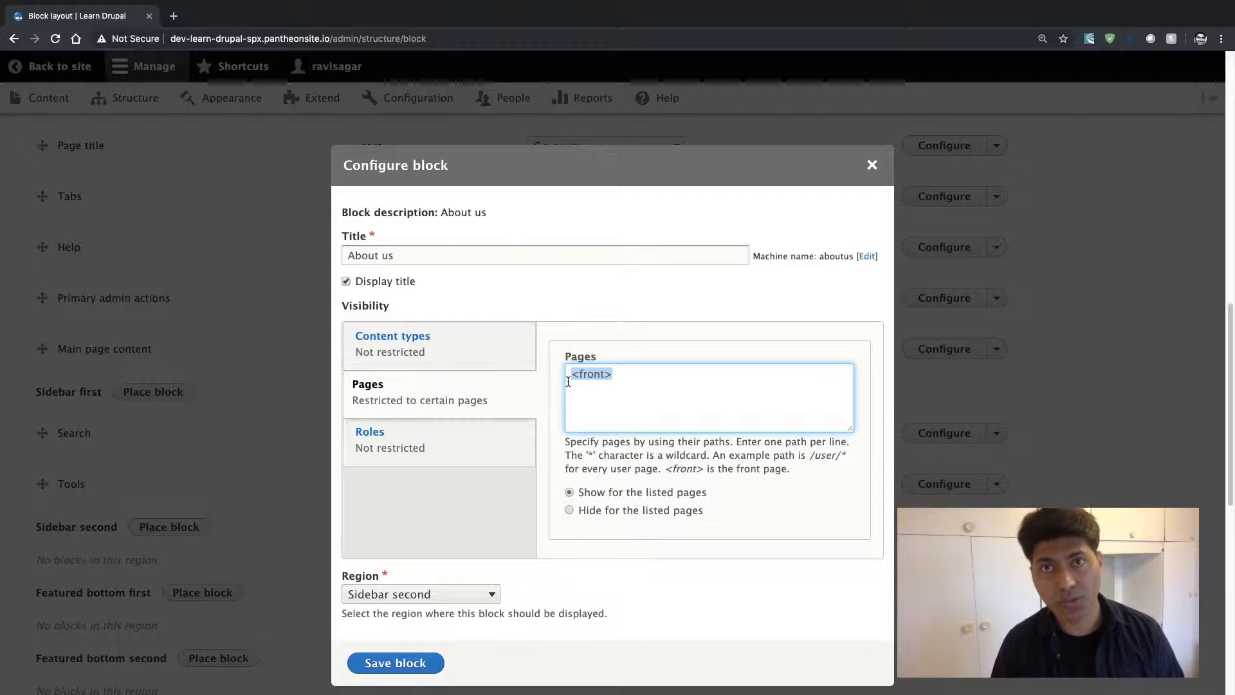
Step: Review the role visibility options, keep the page restriction on <front>, and save the "About us" block placement
{"action": "left_click", "coordinate": [468, 453]}
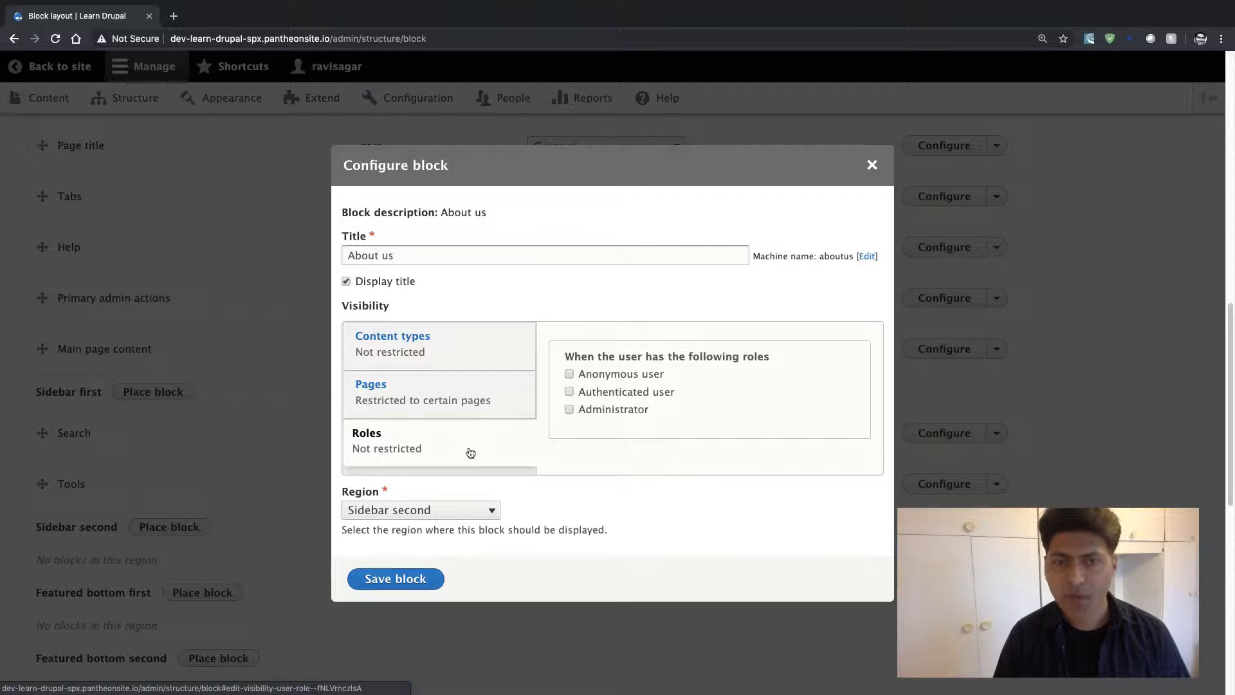
{"action": "left_click", "coordinate": [451, 393]}
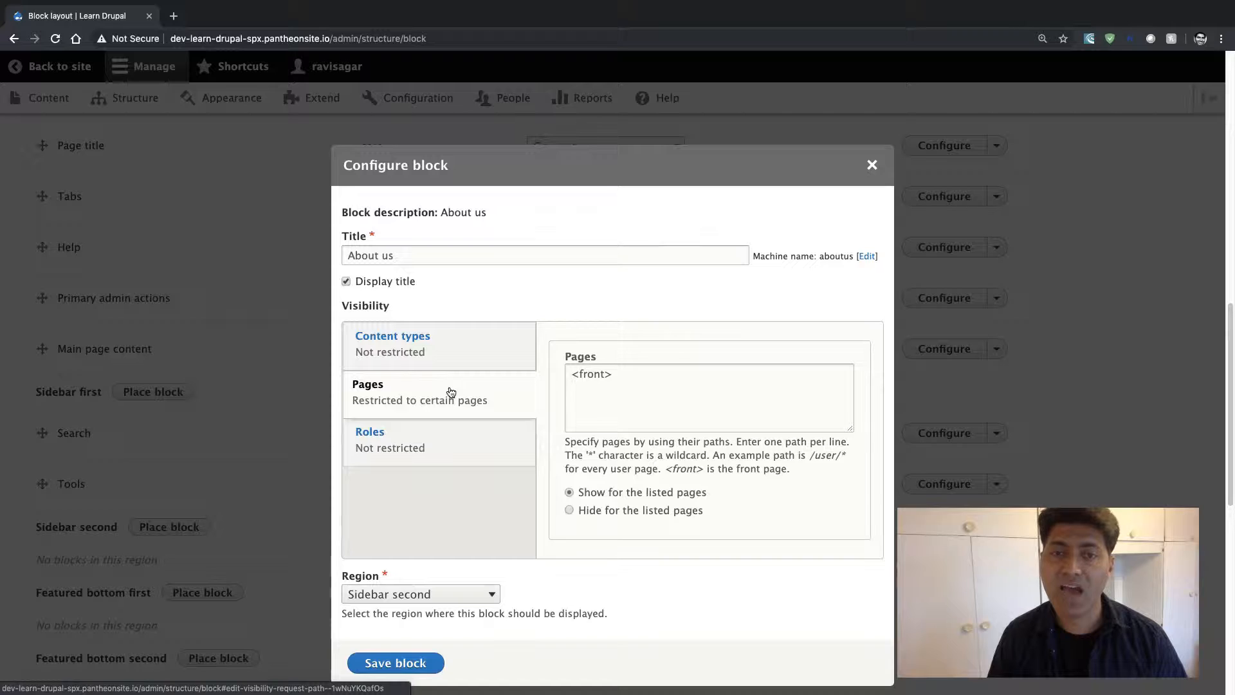
{"action": "left_click", "coordinate": [629, 386]}
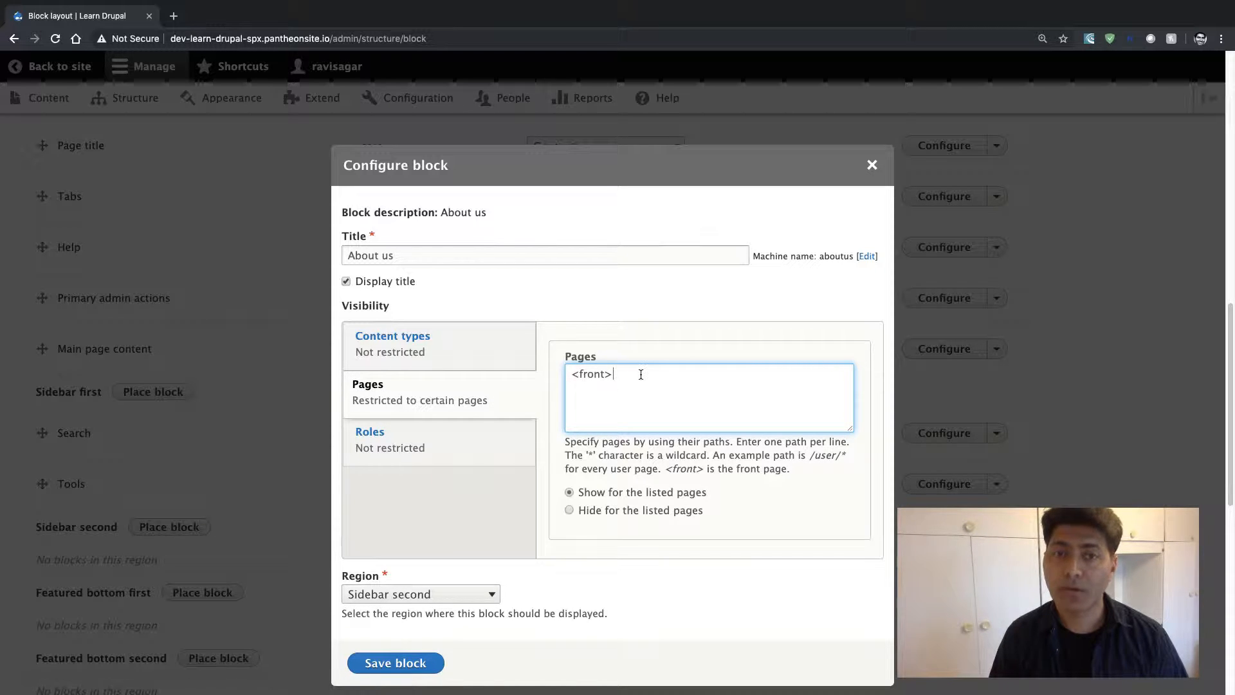
{"action": "left_click_drag", "start_coordinate": [614, 375], "coordinate": [568, 376]}
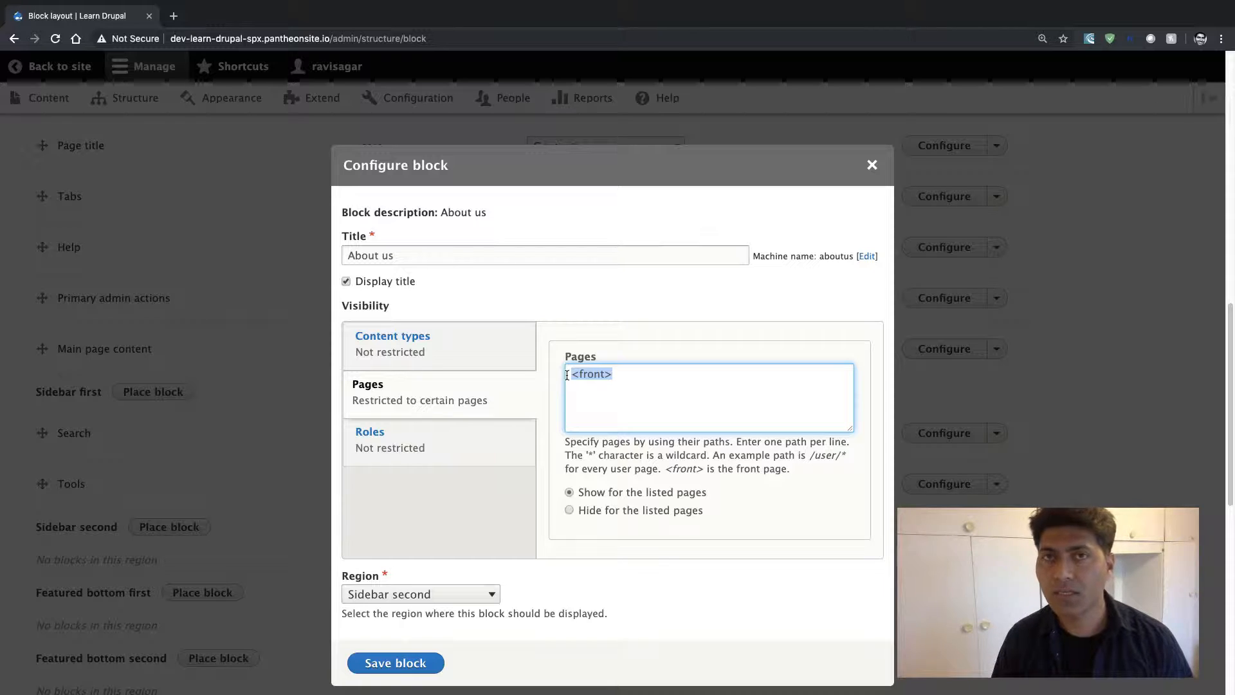
{"action": "left_click", "coordinate": [394, 663]}
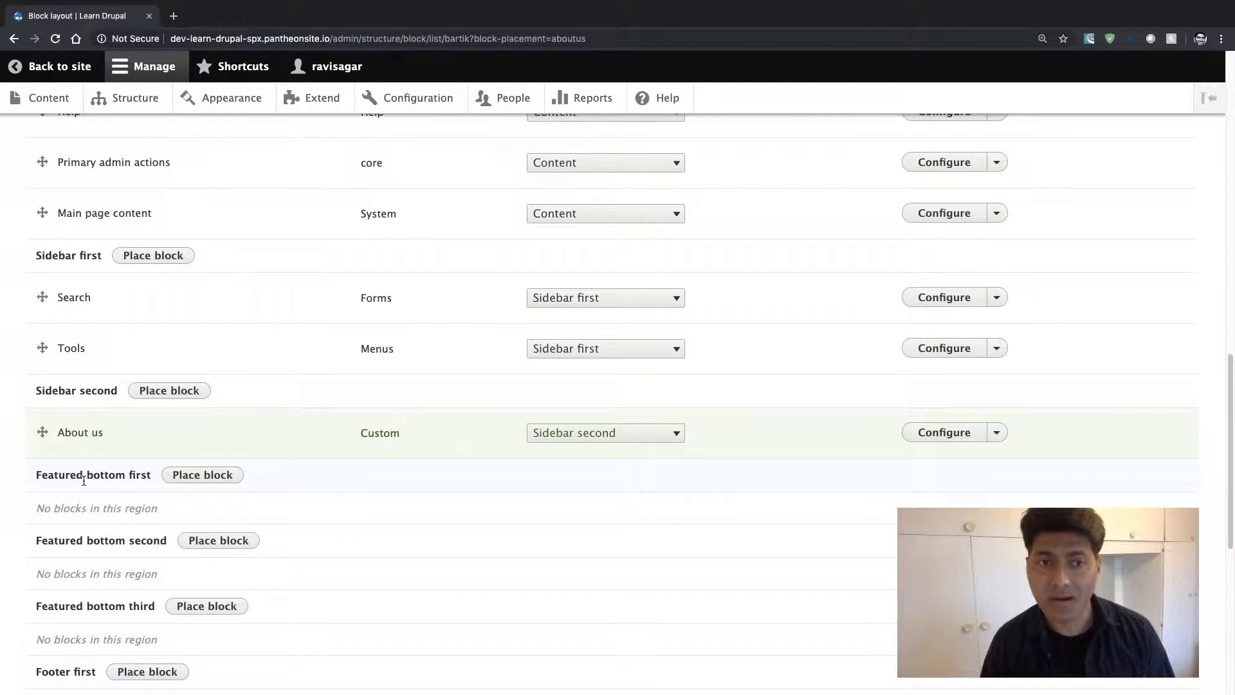
Step: Save Bartik's block layout and check the "About us" entry under the Sidebar second region
{"action": "scroll", "coordinate": [136, 471], "scroll_direction": "down", "scroll_amount": 7}
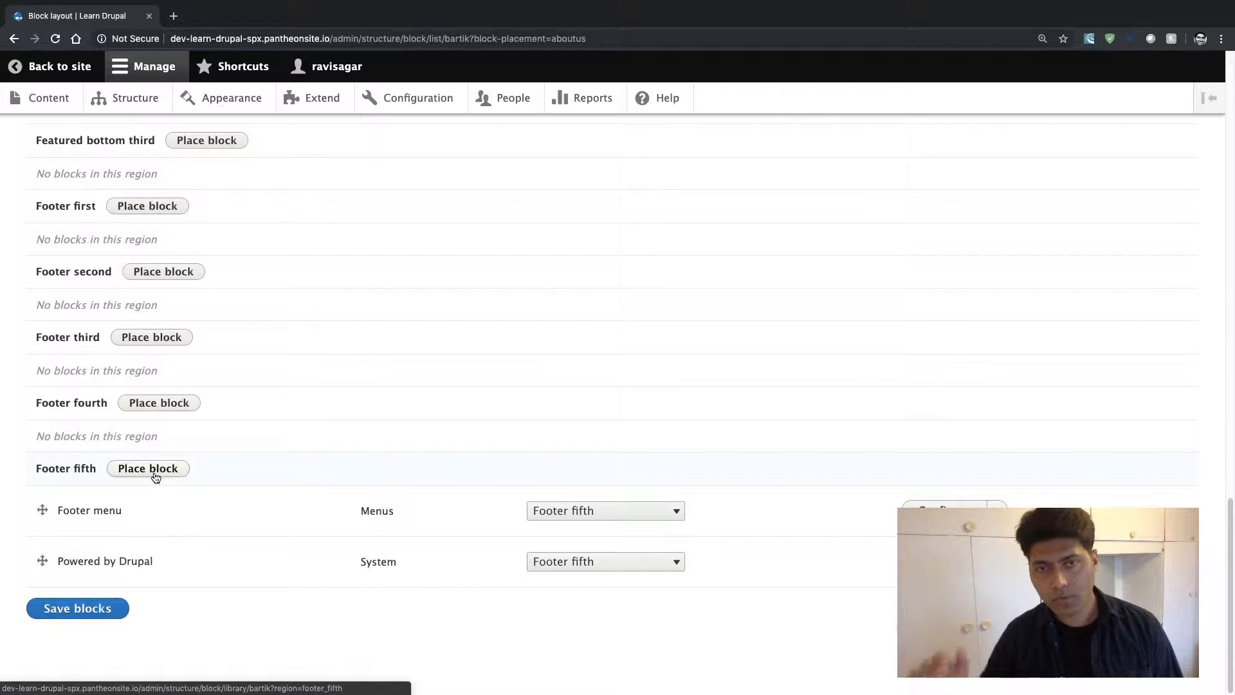
{"action": "left_click", "coordinate": [89, 615]}
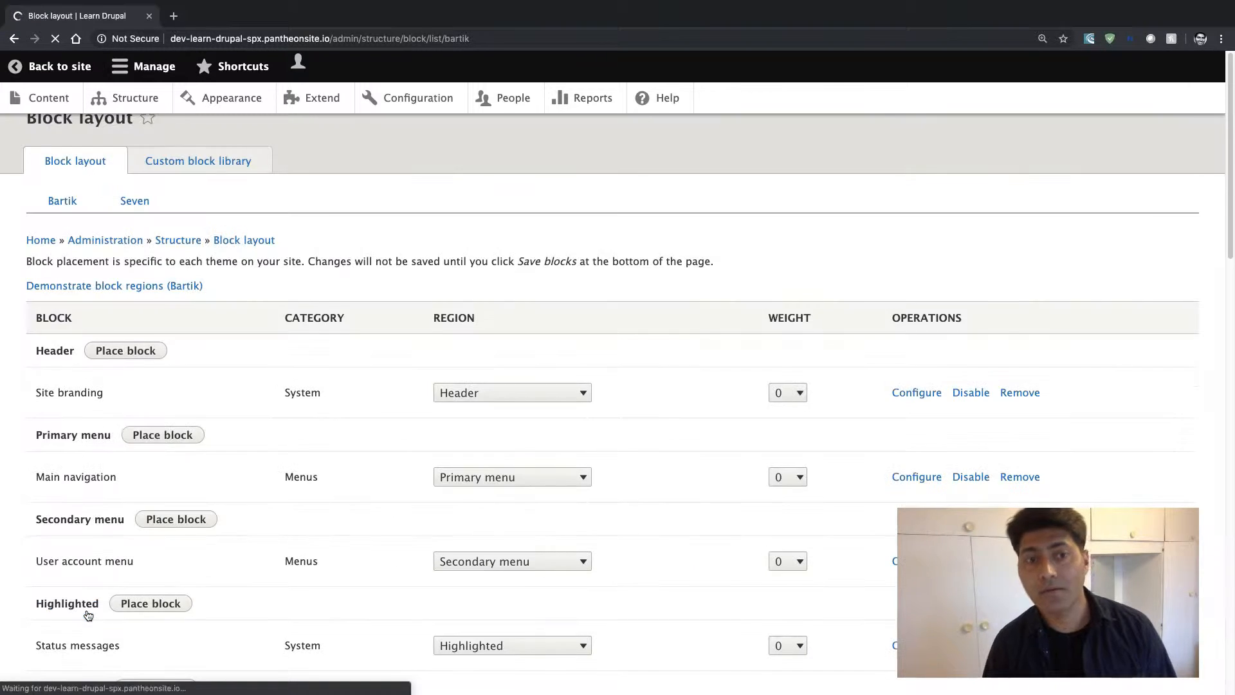
{"action": "scroll", "coordinate": [196, 447], "scroll_direction": "down", "scroll_amount": 3}
{"action": "scroll", "coordinate": [195, 453], "scroll_direction": "down", "scroll_amount": 10}
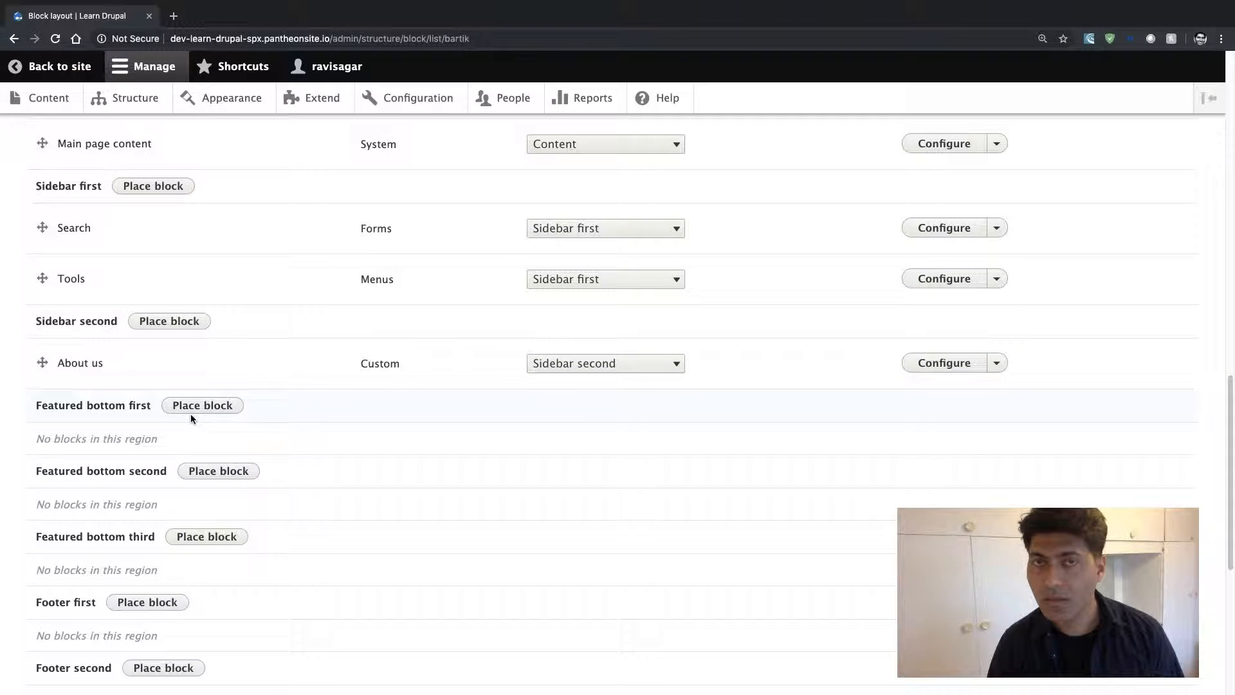
{"action": "scroll", "coordinate": [191, 415], "scroll_direction": "up", "scroll_amount": 15}
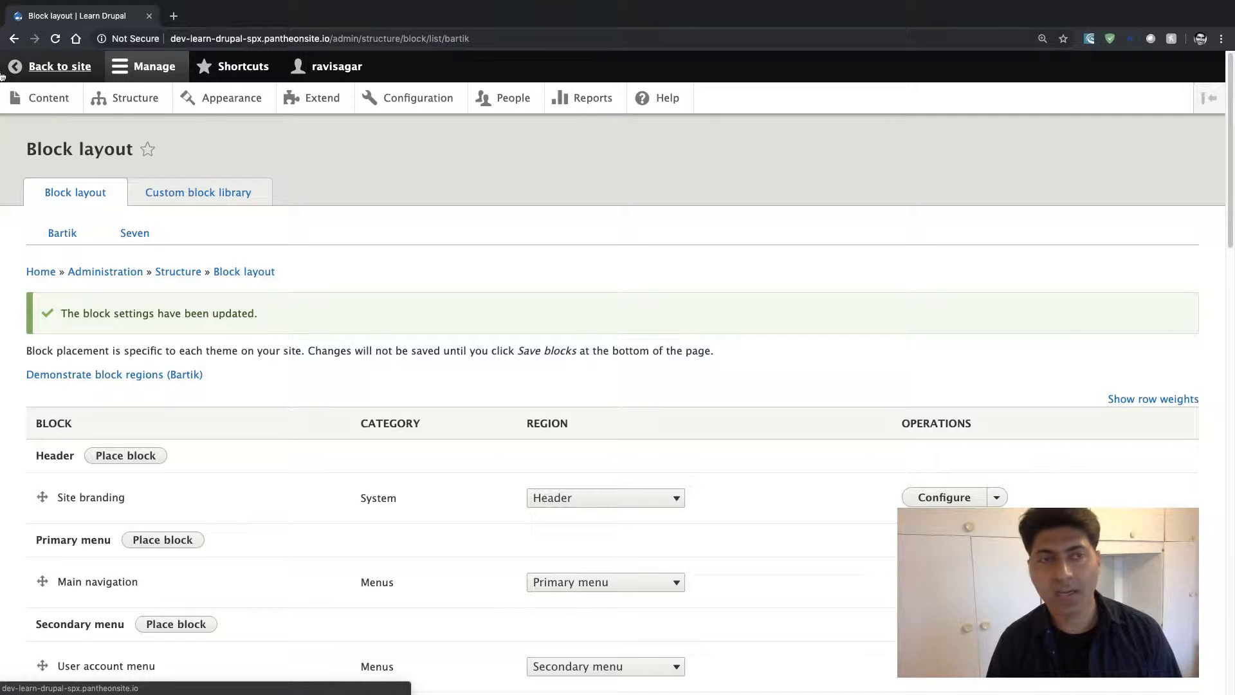
Step: Return to the site, enlarge the page, and compare the home and About us pages for the sidebar block
{"action": "left_click", "coordinate": [56, 71]}
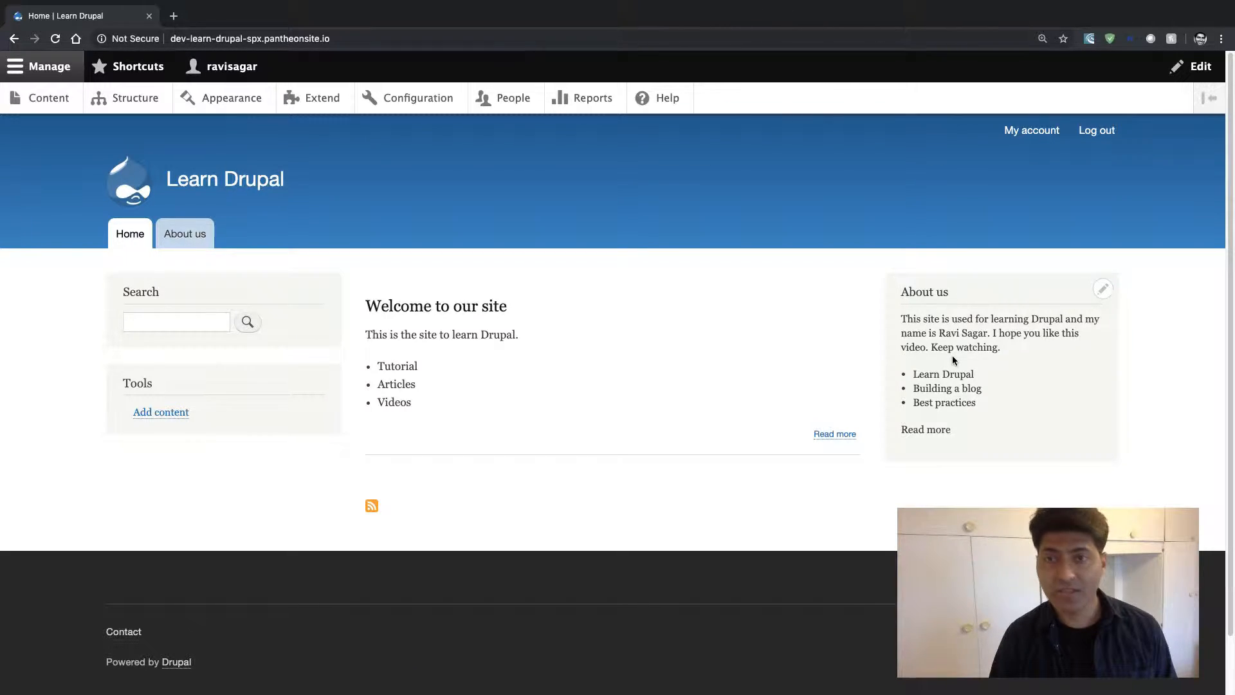
{"action": "key", "text": "super+plus"}
{"action": "key", "text": "super+plus"}
{"action": "key", "text": "super+plus"}
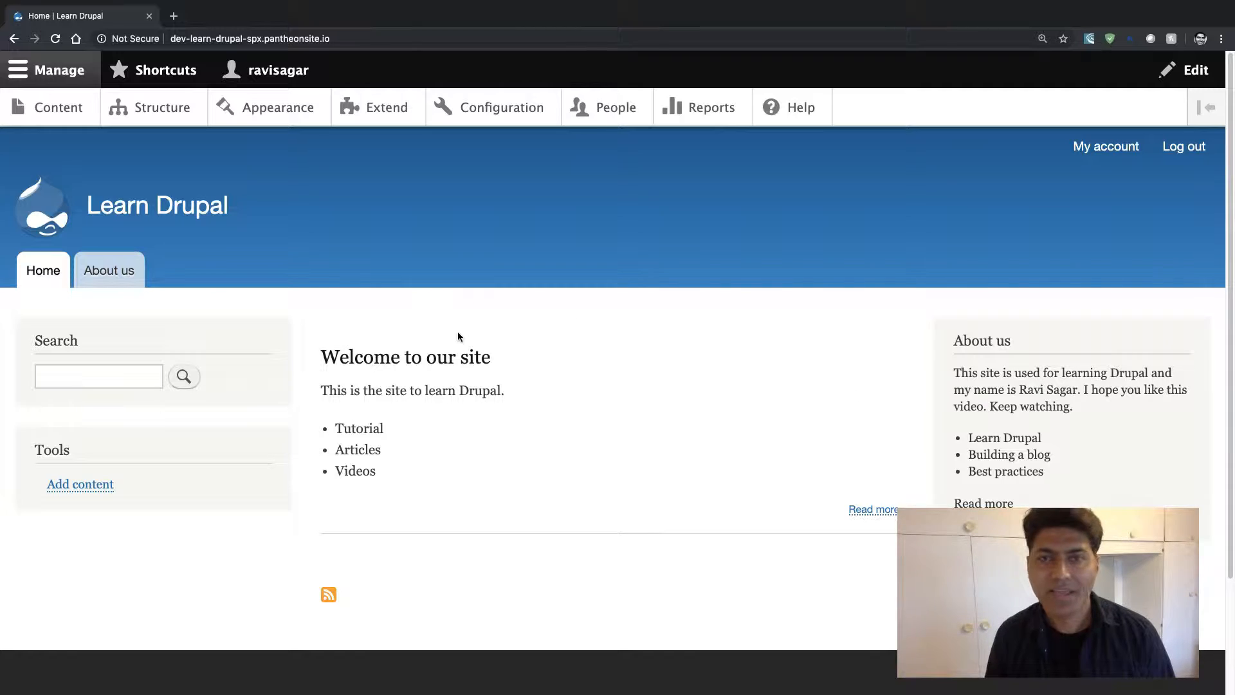
{"action": "left_click", "coordinate": [117, 271]}
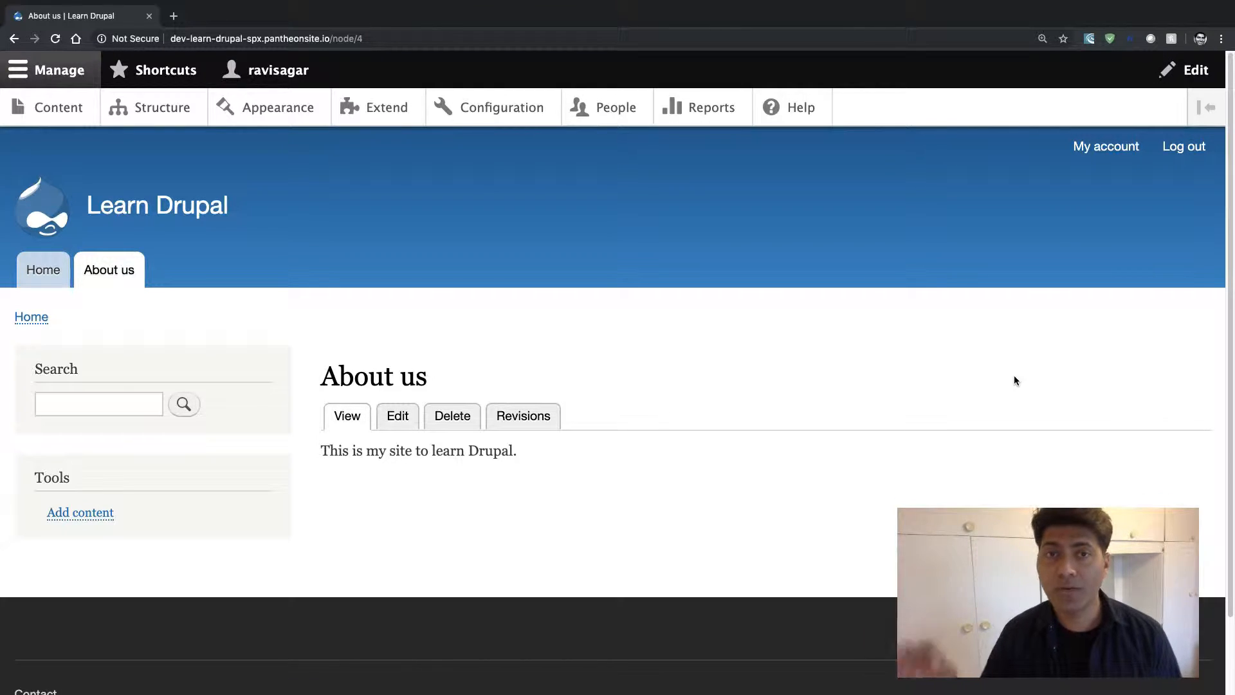
{"action": "left_click", "coordinate": [56, 275]}
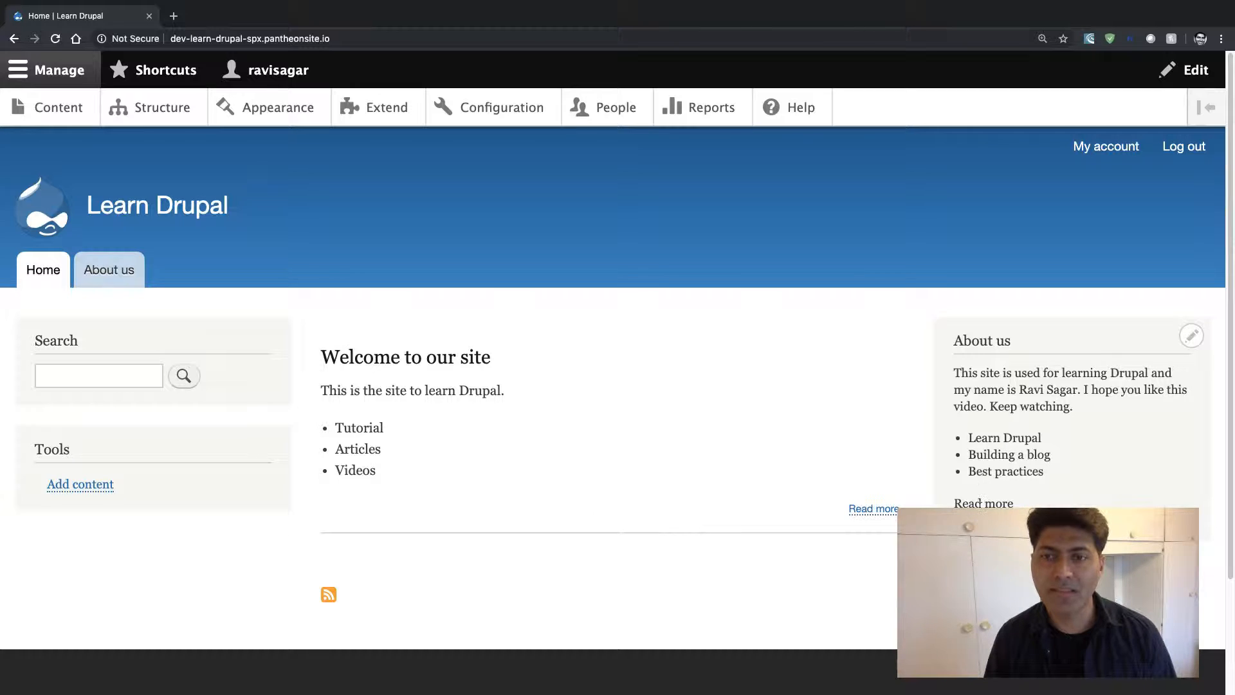
{"action": "left_click_drag", "start_coordinate": [1010, 503], "coordinate": [963, 503]}
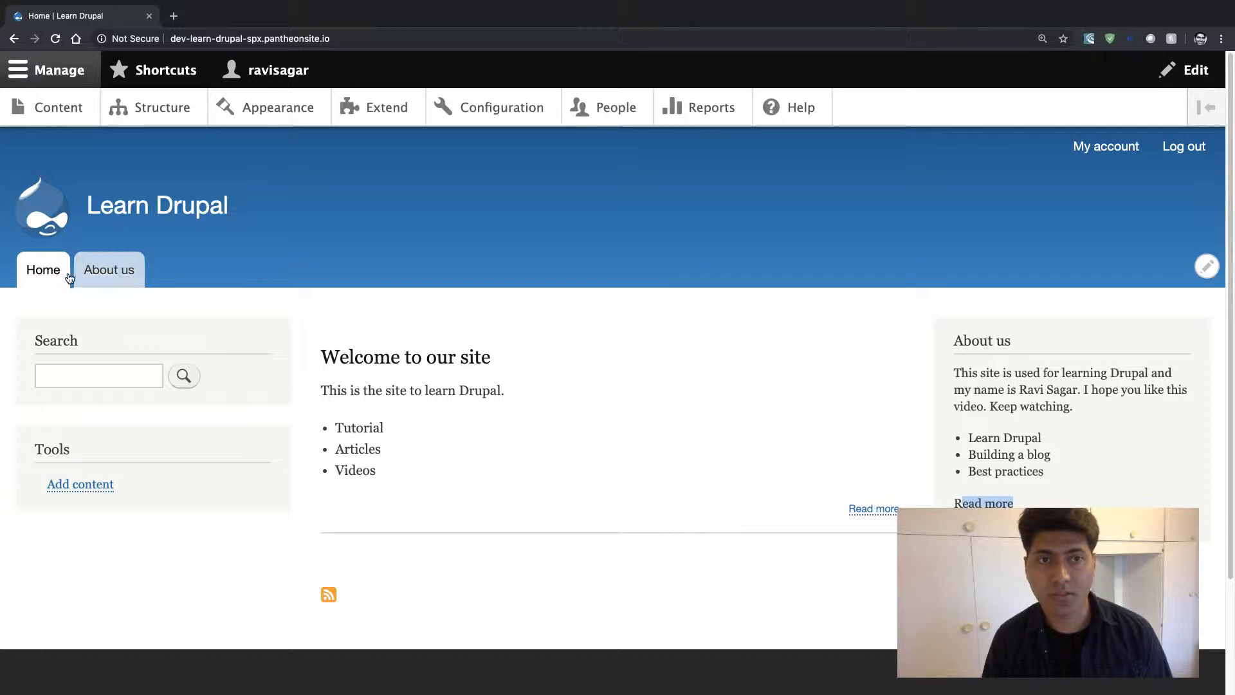
Step: Open the About us page and copy the node/4 path from its web address
{"action": "left_click", "coordinate": [121, 278]}
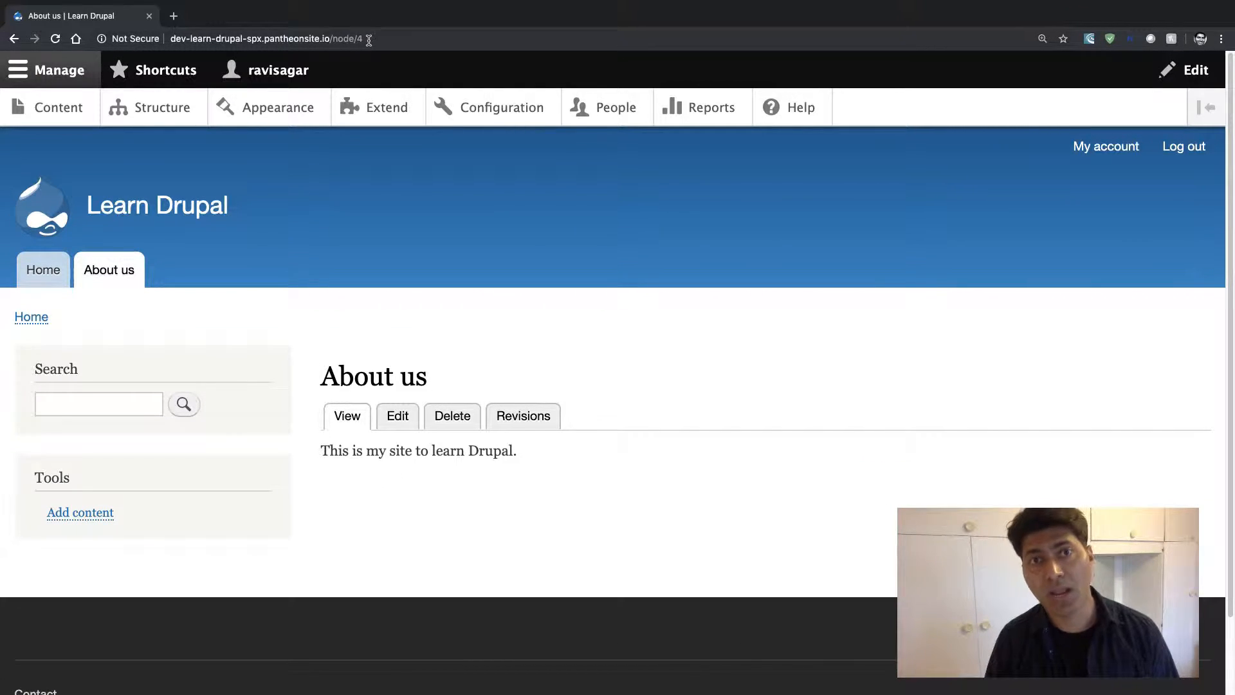
{"action": "left_click_drag", "start_coordinate": [369, 39], "coordinate": [335, 39]}
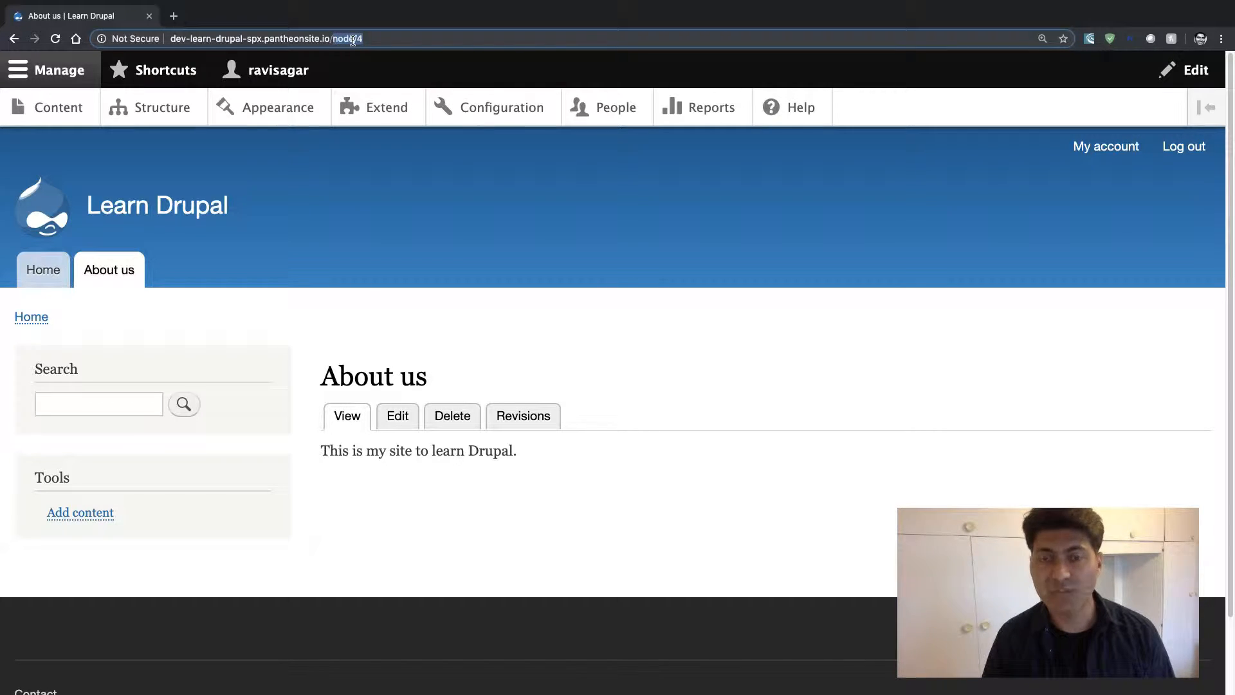
{"action": "right_click", "coordinate": [353, 40]}
{"action": "left_click", "coordinate": [373, 120]}
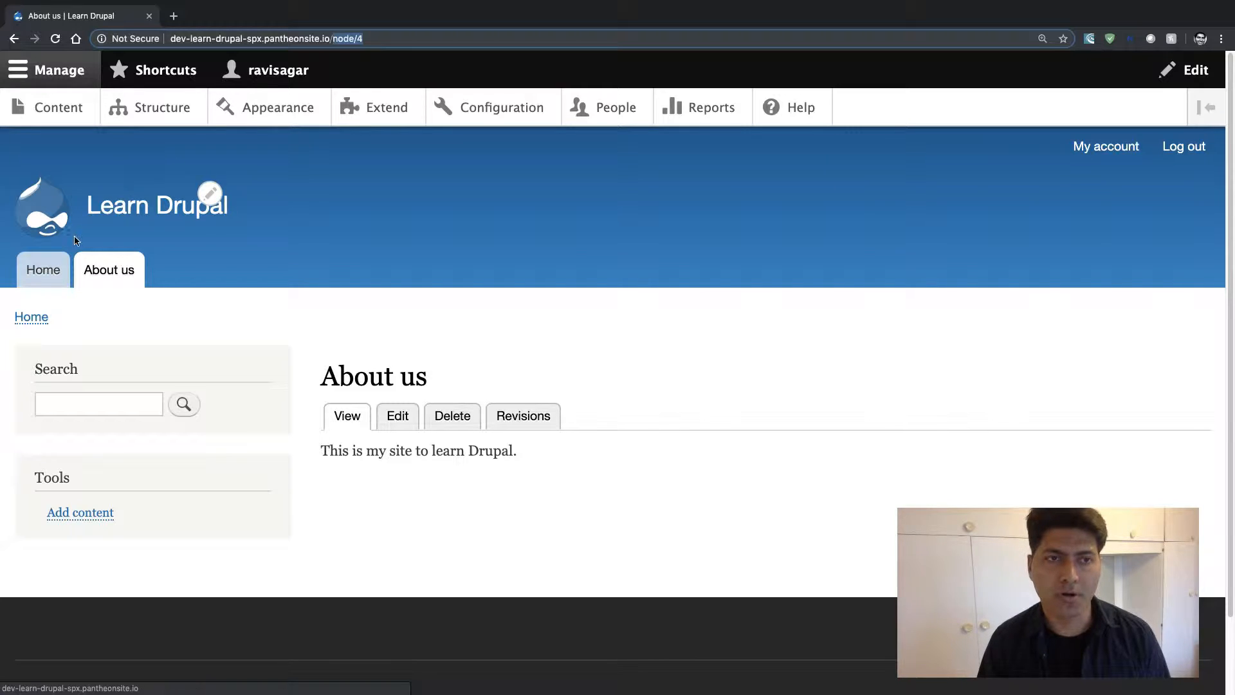
Step: From the home page, configure the "About us" sidebar block, clear <front> from its page restriction, and save it
{"action": "left_click", "coordinate": [51, 267]}
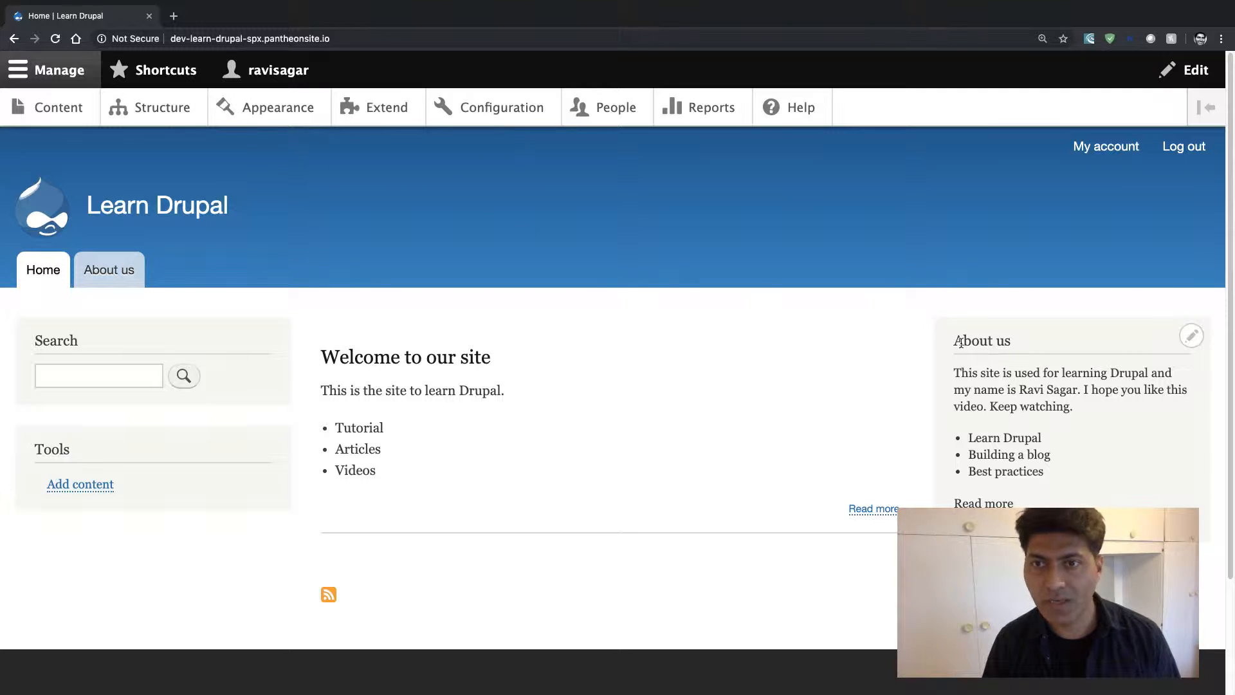
{"action": "left_click", "coordinate": [1189, 346]}
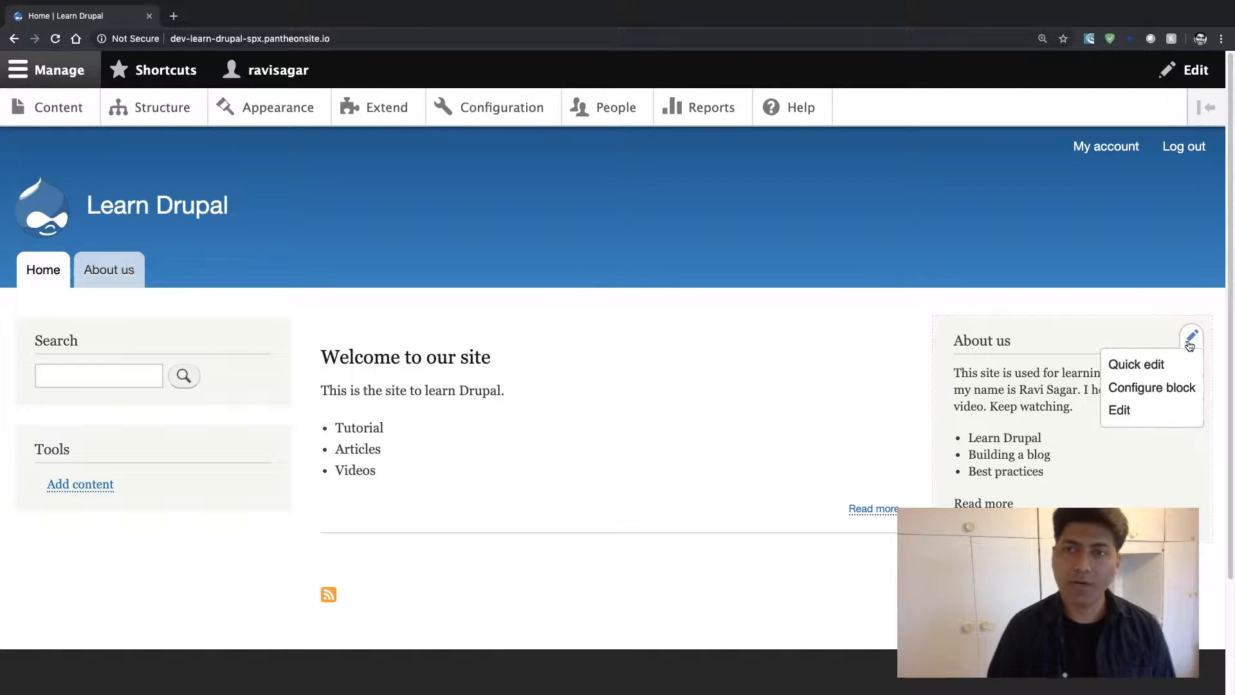
{"action": "left_click", "coordinate": [1158, 388]}
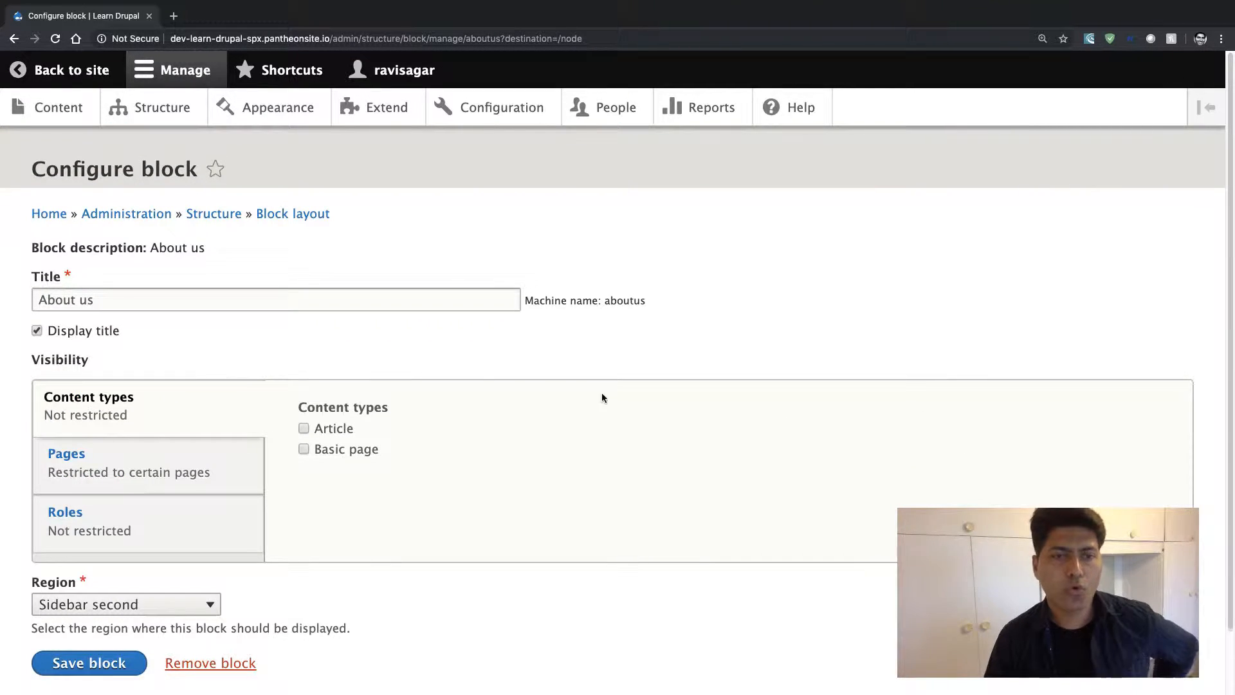
{"action": "left_click", "coordinate": [157, 465]}
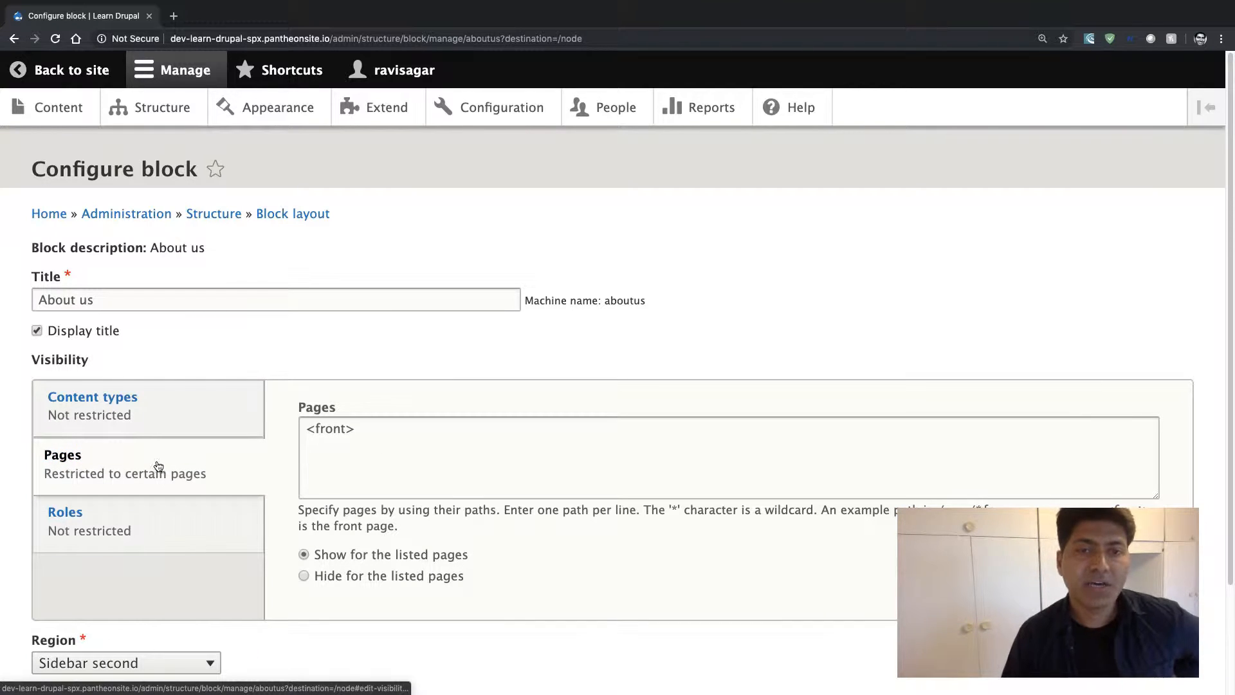
{"action": "triple_click", "coordinate": [392, 439]}
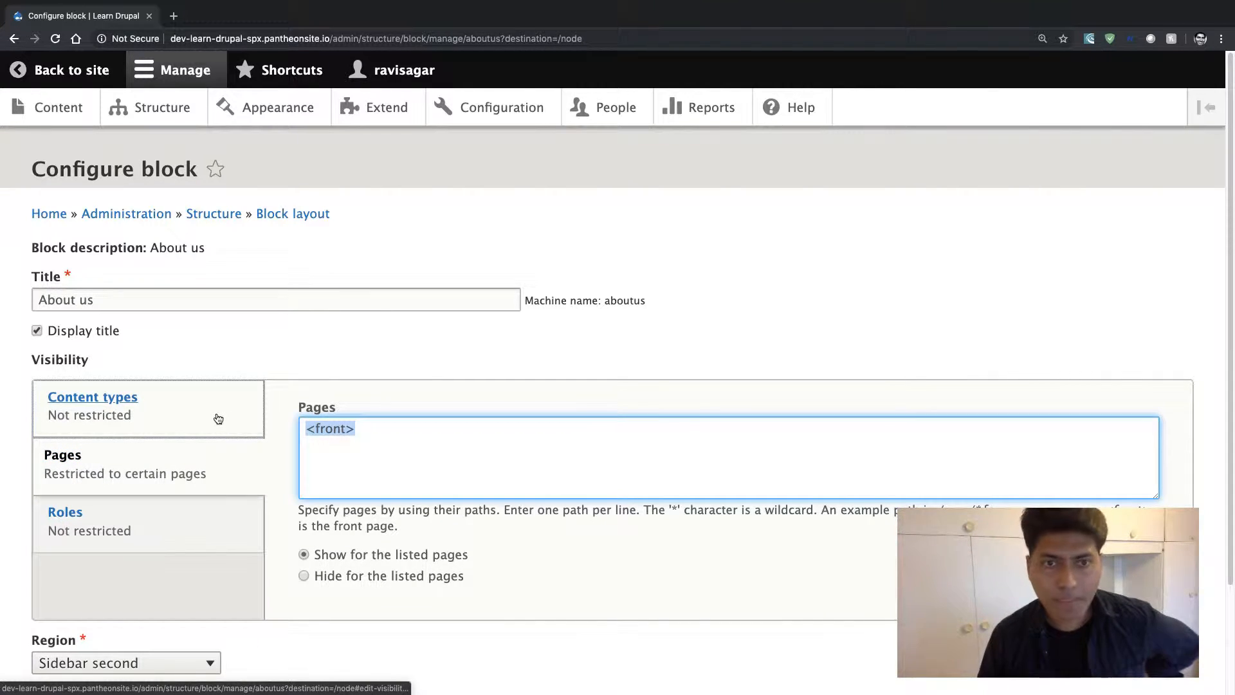
{"action": "key", "text": "BackSpace"}
{"action": "scroll", "coordinate": [263, 401], "scroll_direction": "down", "scroll_amount": 1}
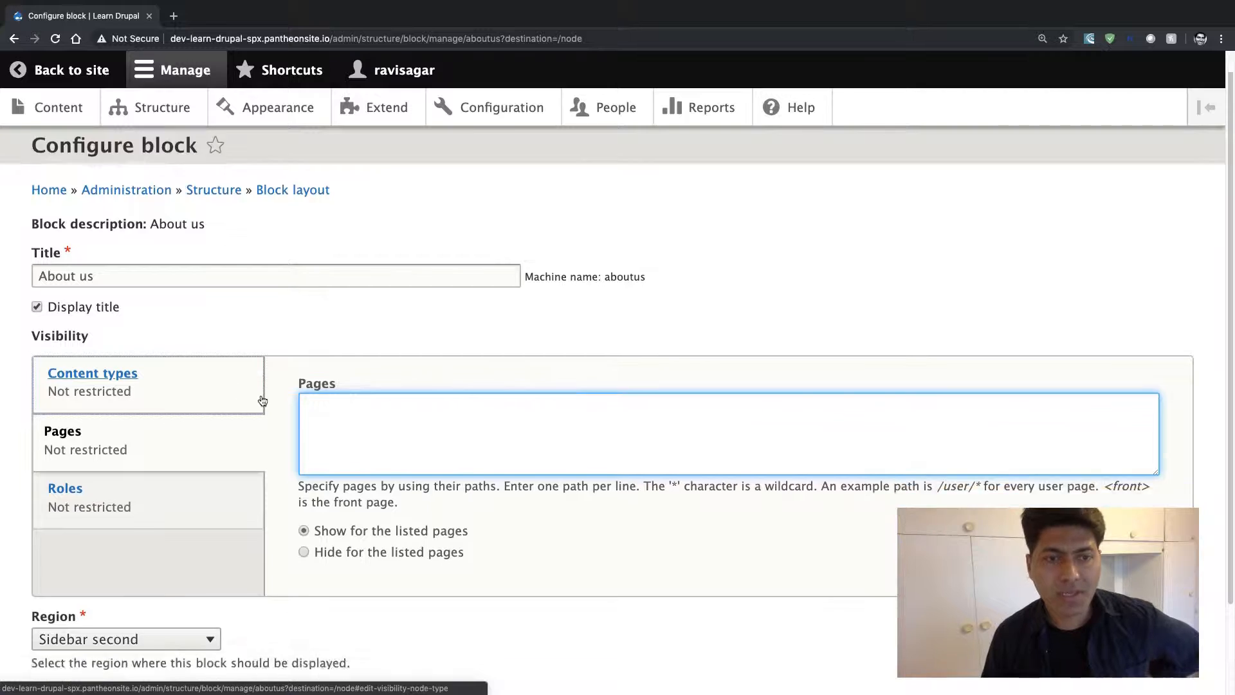
{"action": "scroll", "coordinate": [262, 401], "scroll_direction": "down", "scroll_amount": 3}
{"action": "left_click", "coordinate": [76, 593]}
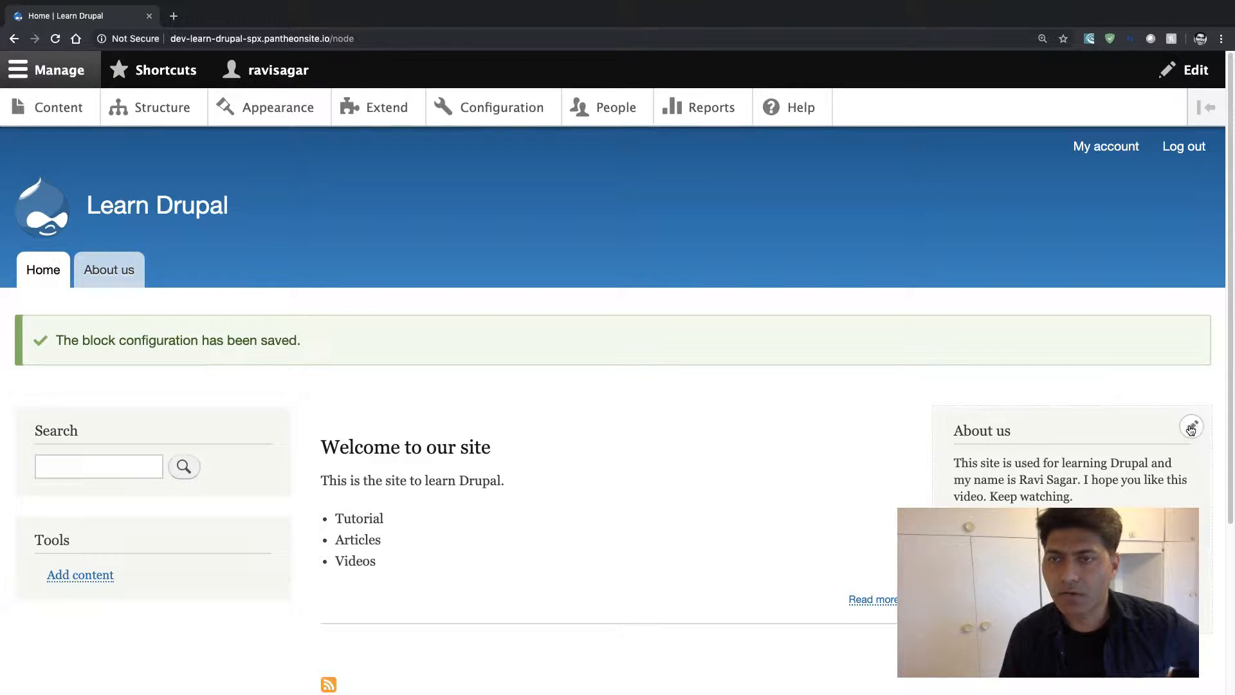
Step: Open the "About us" block's content for editing and inspect the body's HTML source, returning to the visual editor
{"action": "left_click", "coordinate": [1191, 428]}
{"action": "left_click", "coordinate": [1158, 477]}
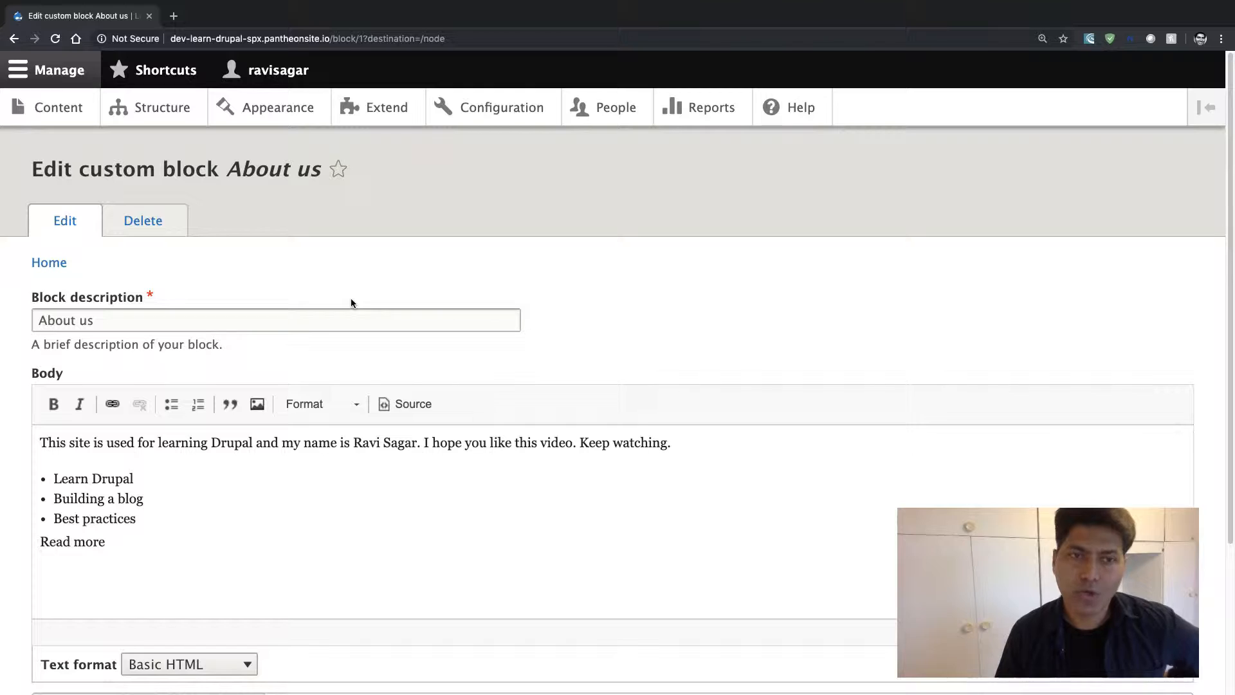
{"action": "scroll", "coordinate": [350, 298], "scroll_direction": "down", "scroll_amount": 2}
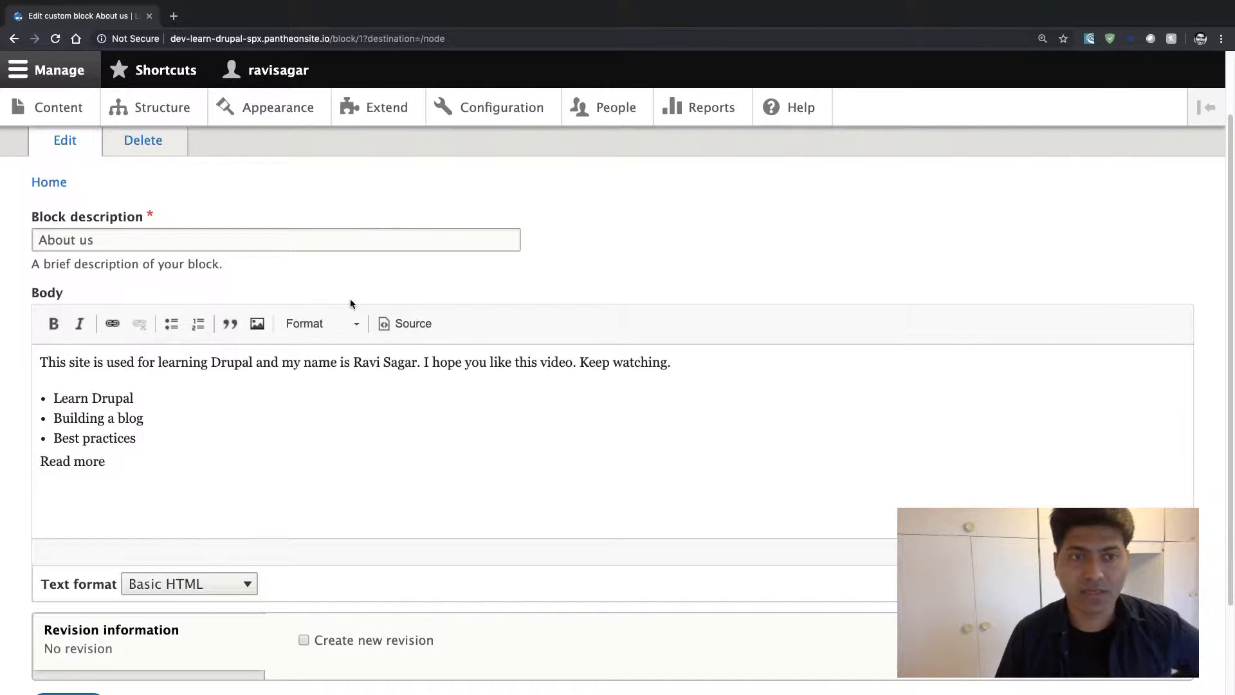
{"action": "scroll", "coordinate": [350, 303], "scroll_direction": "down", "scroll_amount": 3}
{"action": "left_click", "coordinate": [121, 347]}
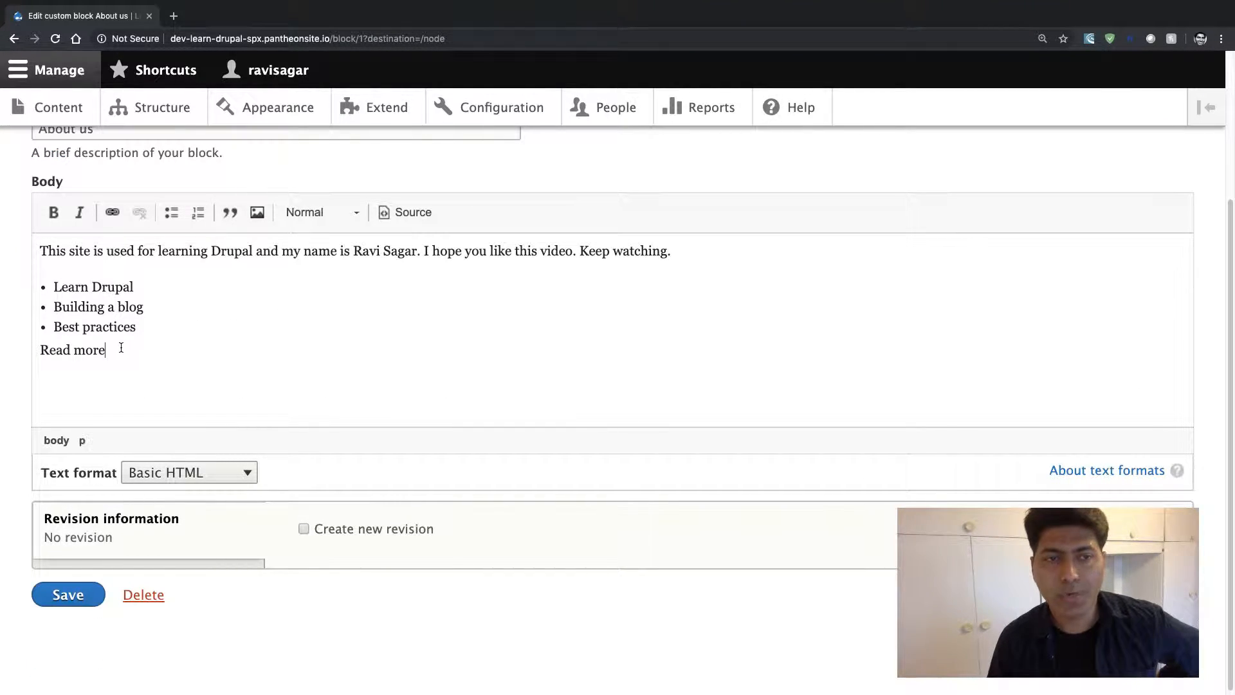
{"action": "left_click_drag", "start_coordinate": [121, 348], "coordinate": [37, 351]}
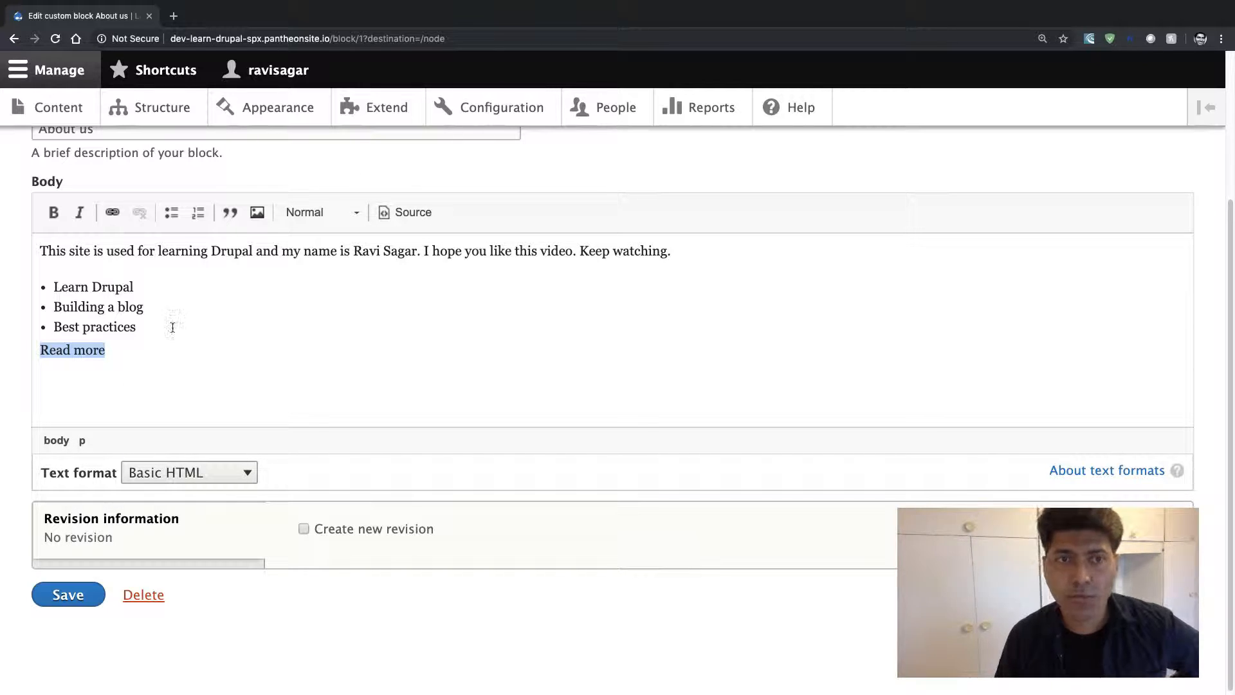
{"action": "left_click", "coordinate": [392, 213]}
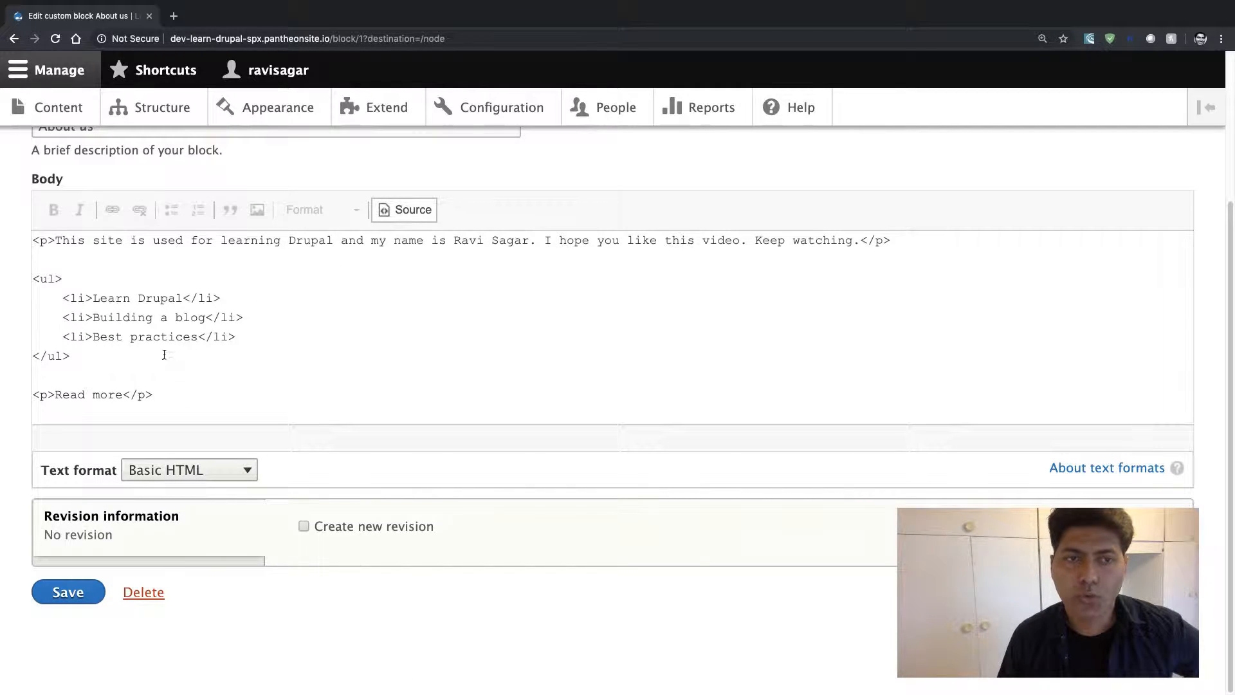
{"action": "left_click", "coordinate": [408, 211]}
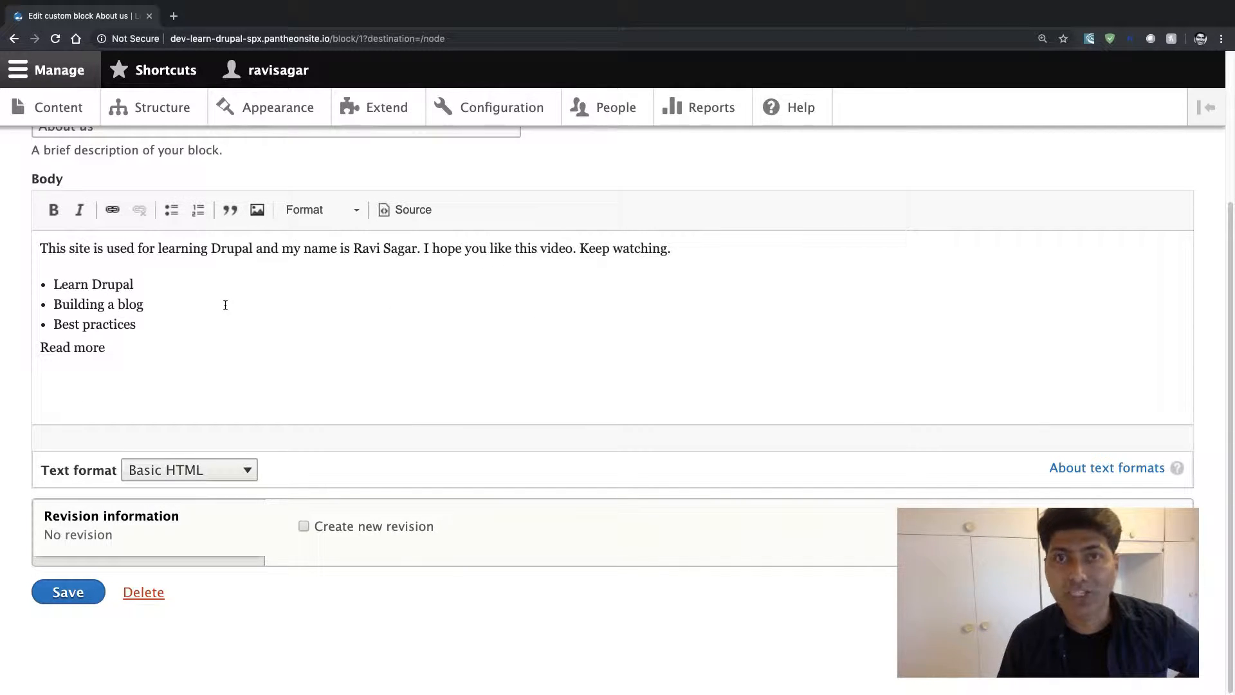
Step: Link the "Read more" text in the block body to the copied path node/4
{"action": "left_click_drag", "start_coordinate": [113, 347], "coordinate": [32, 350]}
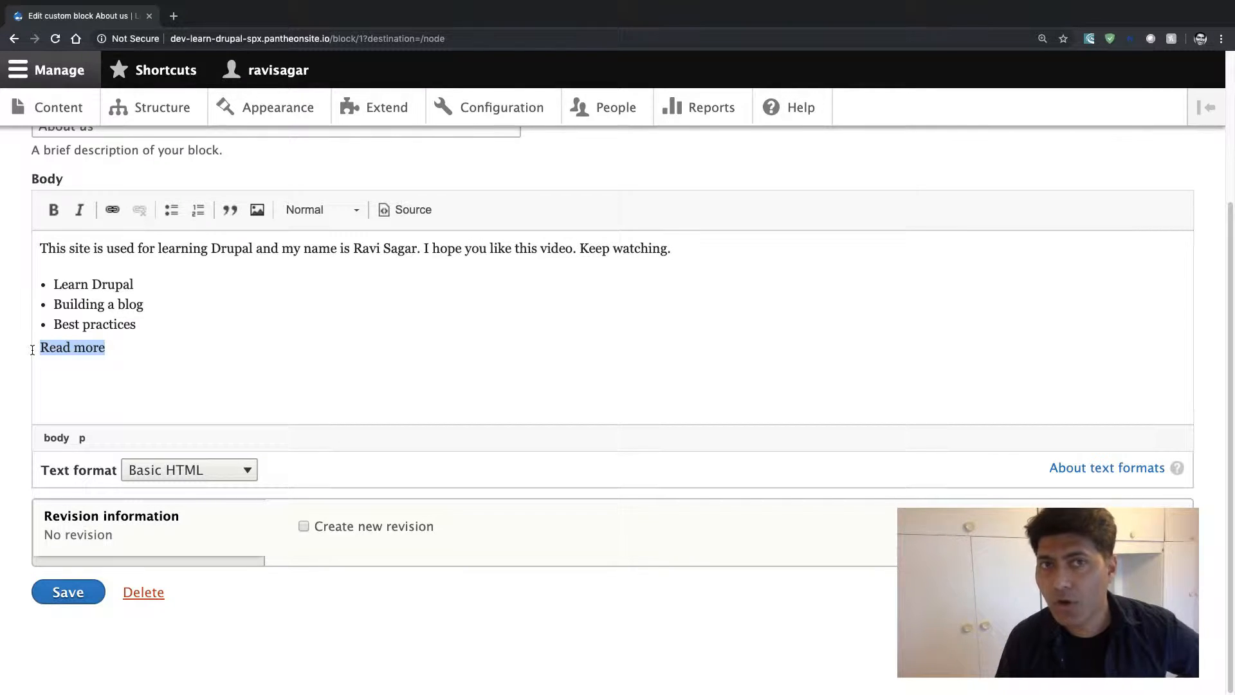
{"action": "left_click", "coordinate": [110, 215]}
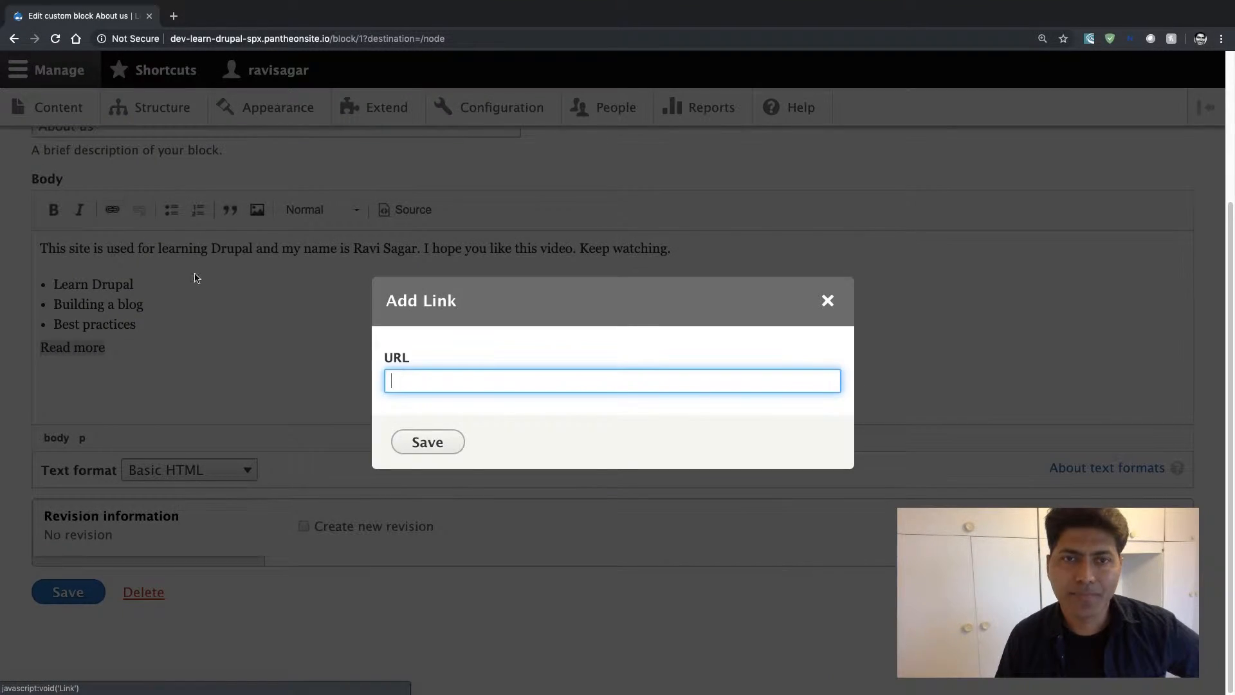
{"action": "right_click", "coordinate": [437, 388]}
{"action": "left_click", "coordinate": [482, 468]}
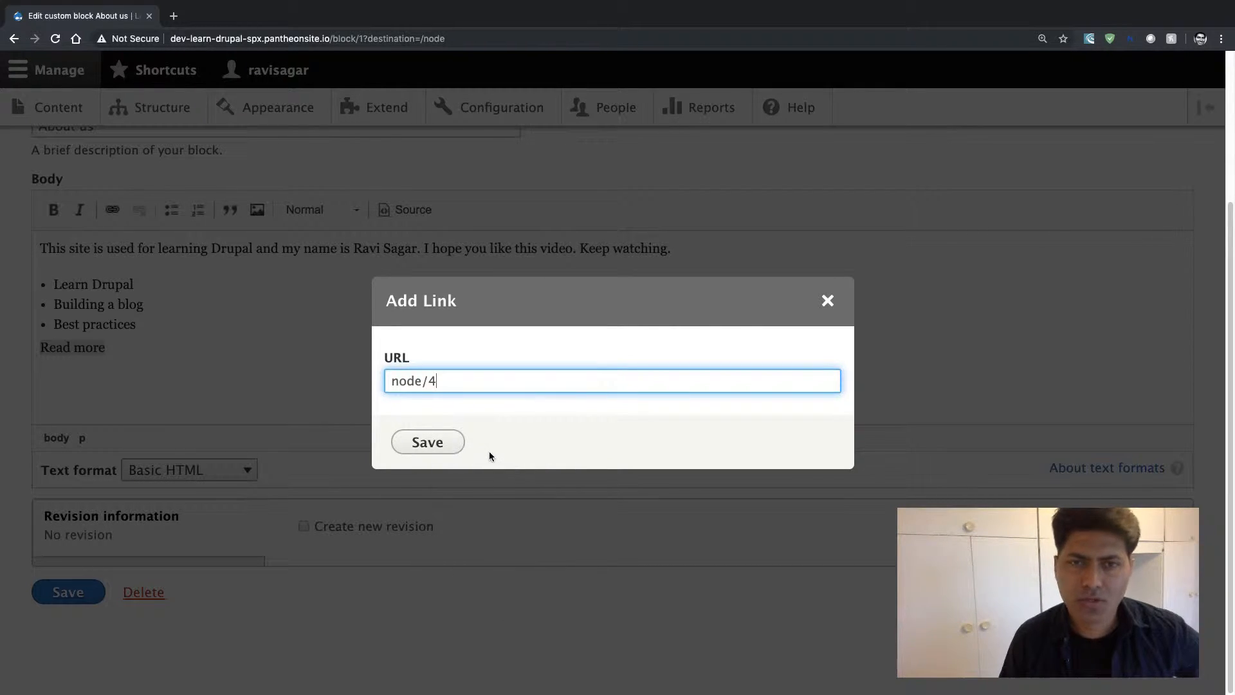
{"action": "left_click", "coordinate": [438, 445]}
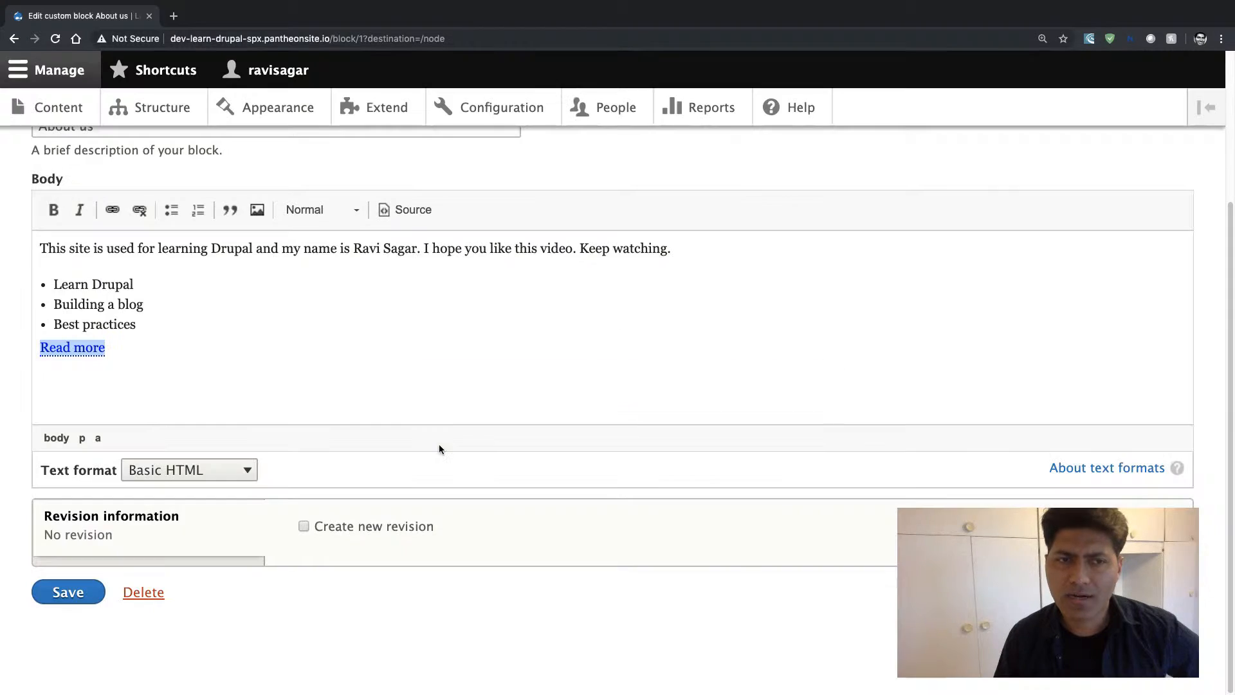
{"action": "left_click", "coordinate": [242, 339]}
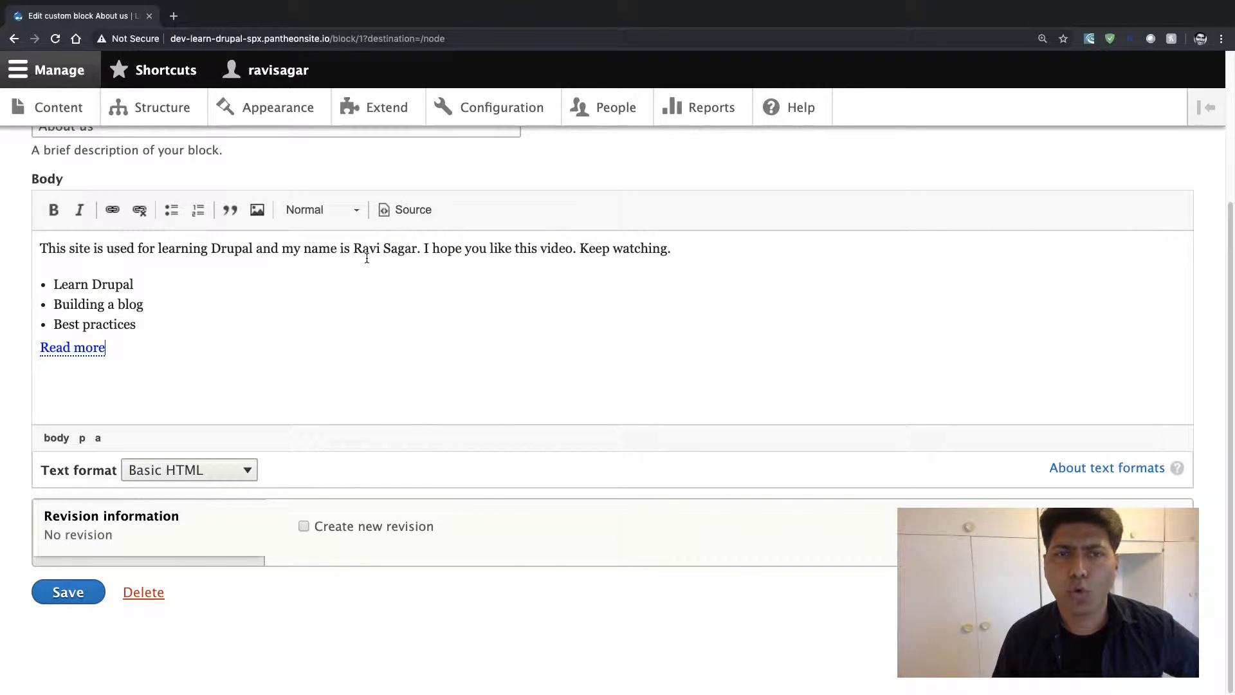
Step: Inspect the "Read more" link's href in the body's HTML source and save the "About us" block
{"action": "left_click", "coordinate": [395, 213]}
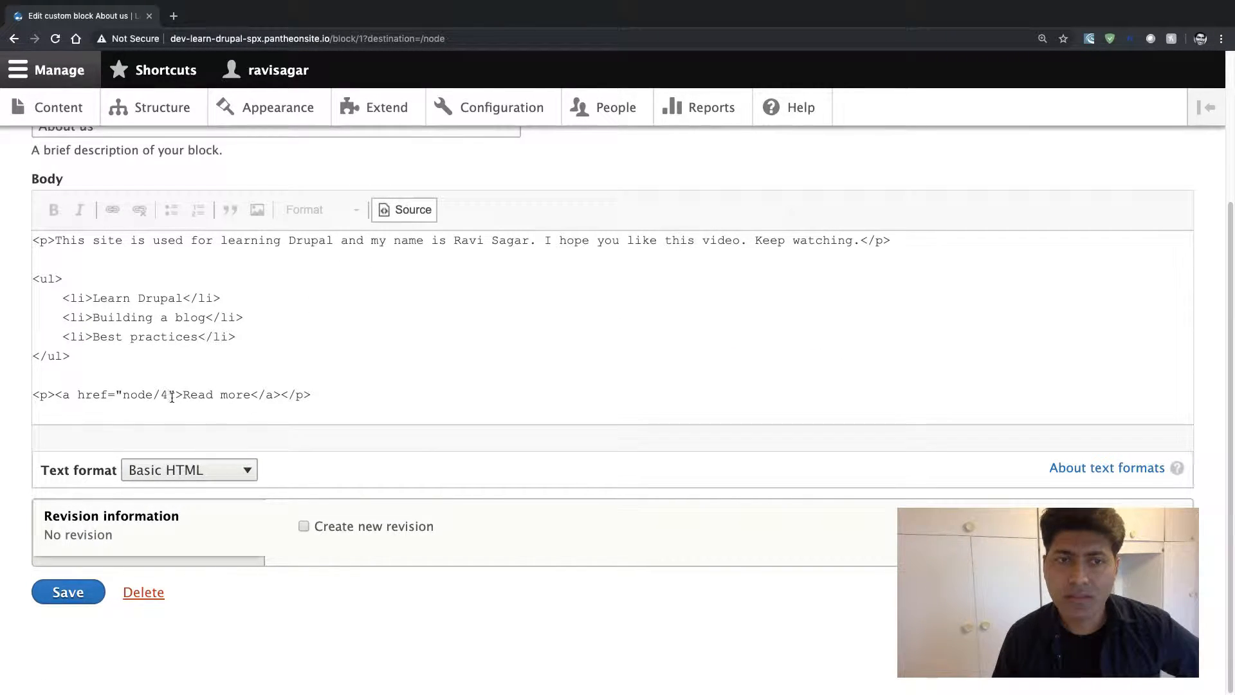
{"action": "left_click_drag", "start_coordinate": [183, 394], "coordinate": [77, 395]}
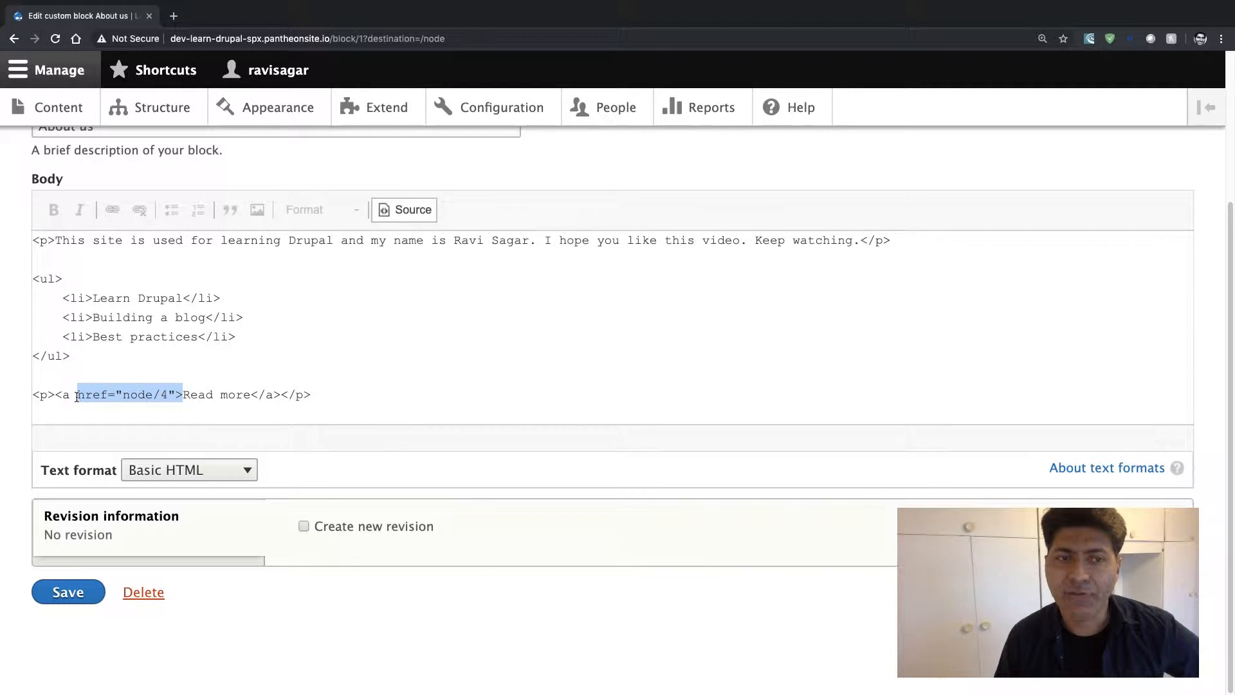
{"action": "left_click", "coordinate": [301, 396]}
{"action": "left_click", "coordinate": [71, 591]}
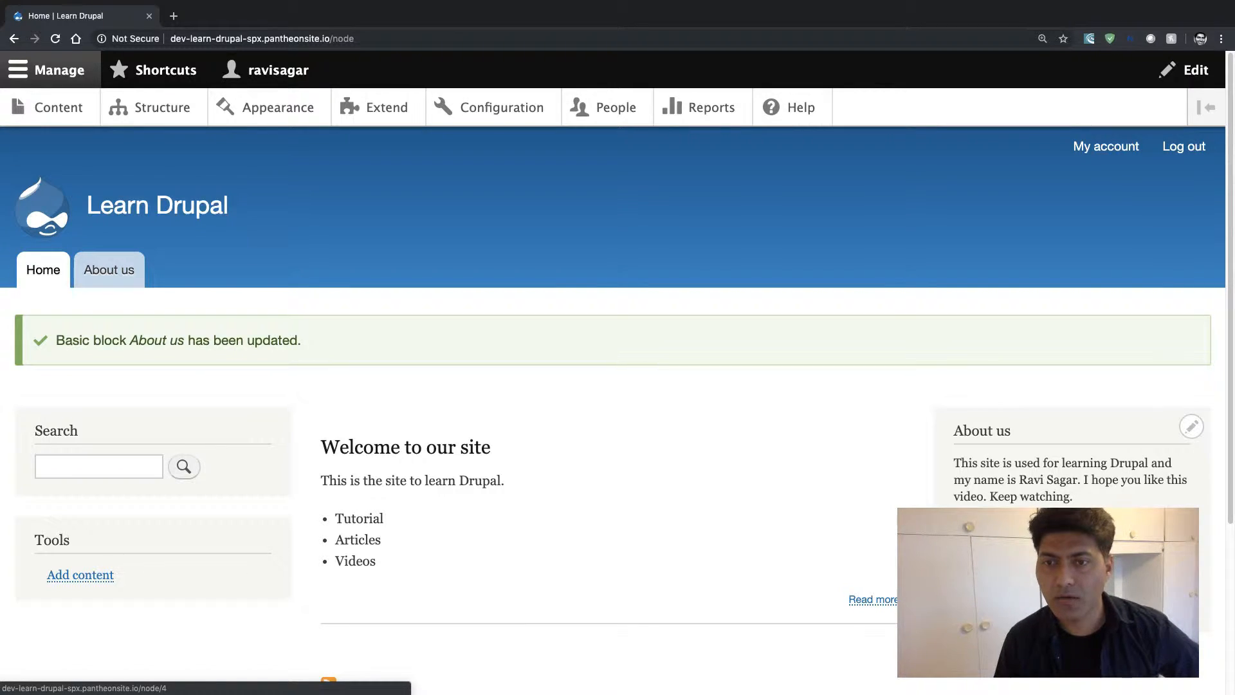
Step: Visit the About us and home pages, open "Welcome to our site", and test the block's "Read more" link from there
{"action": "left_click", "coordinate": [109, 270]}
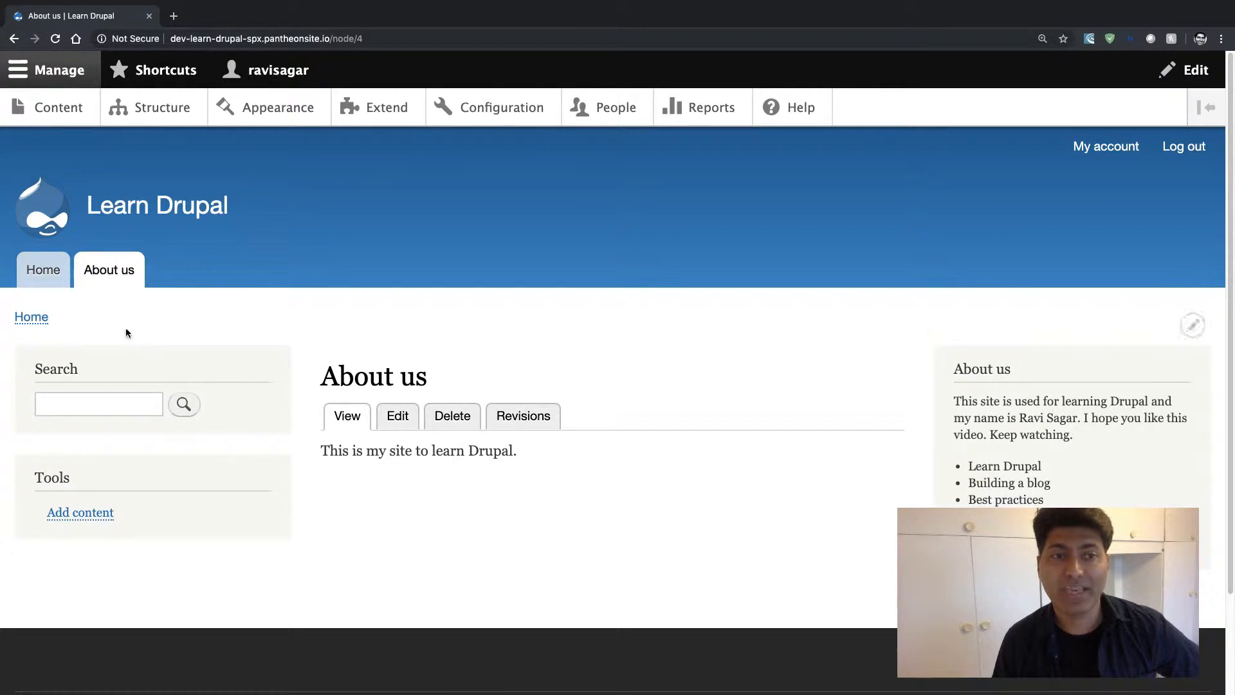
{"action": "left_click", "coordinate": [45, 270]}
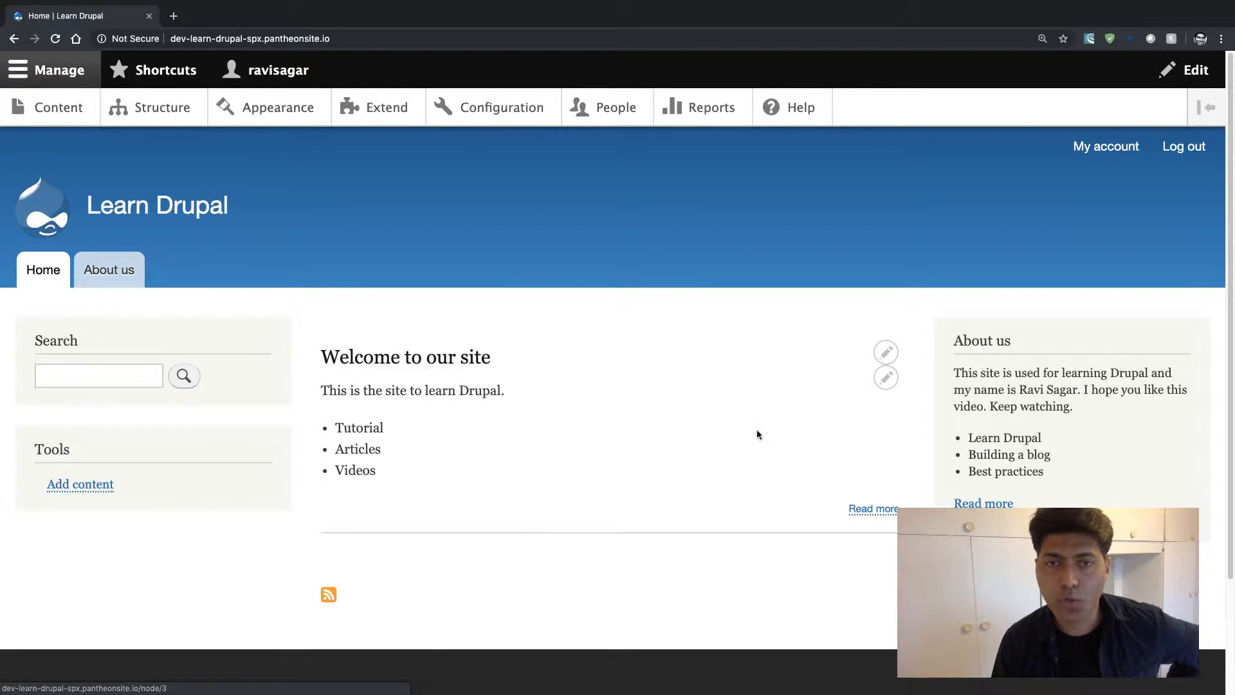
{"action": "left_click", "coordinate": [879, 509]}
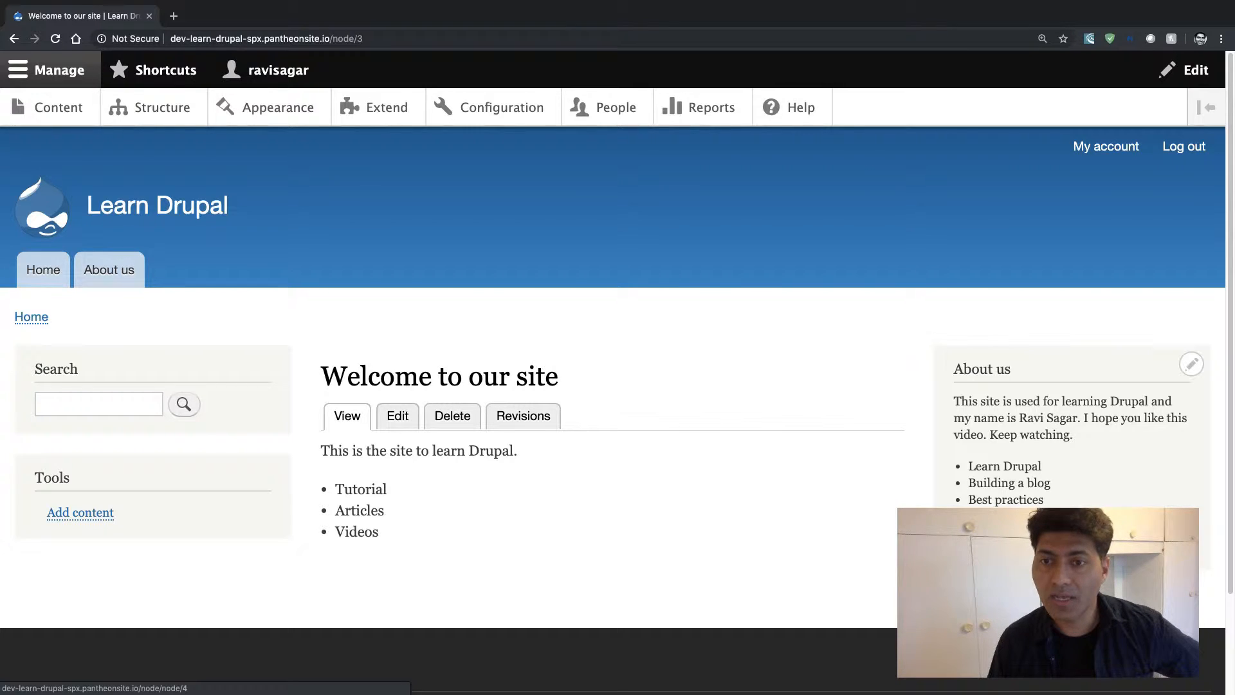
{"action": "left_click", "coordinate": [978, 531]}
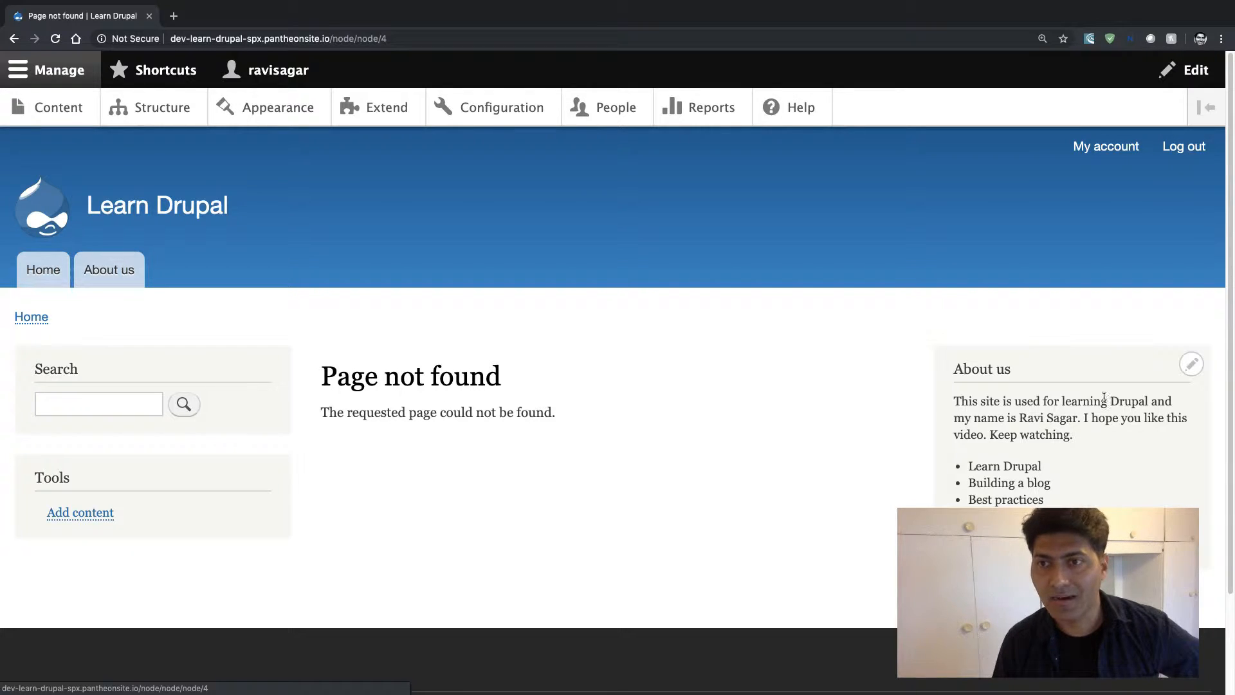
Step: Edit the "About us" block's HTML source so the "Read more" link points to /node/4, and save the block
{"action": "left_click", "coordinate": [1191, 364]}
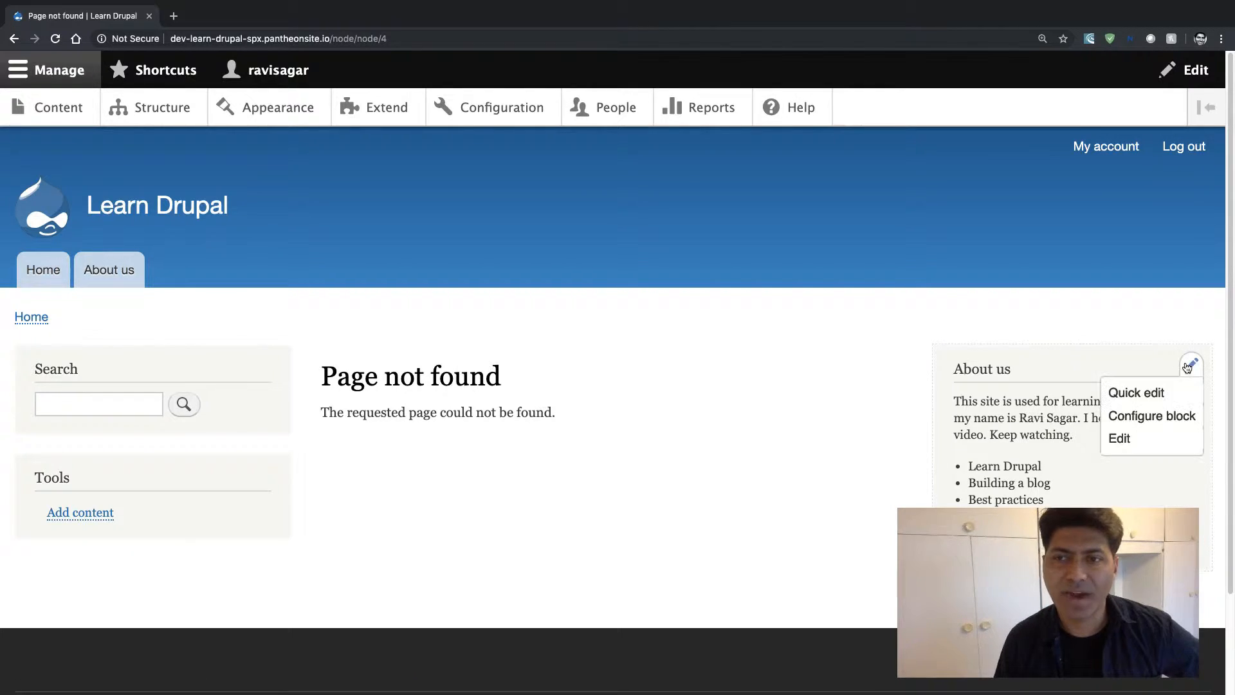
{"action": "left_click", "coordinate": [1120, 438]}
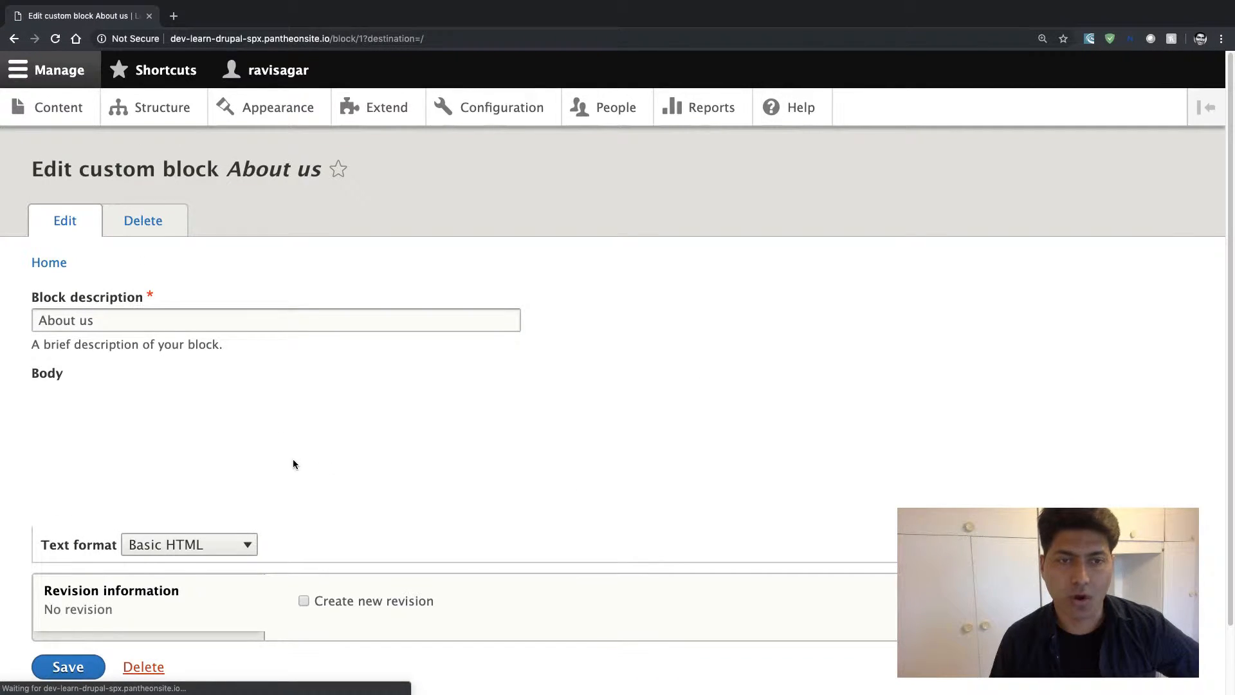
{"action": "left_click", "coordinate": [411, 403]}
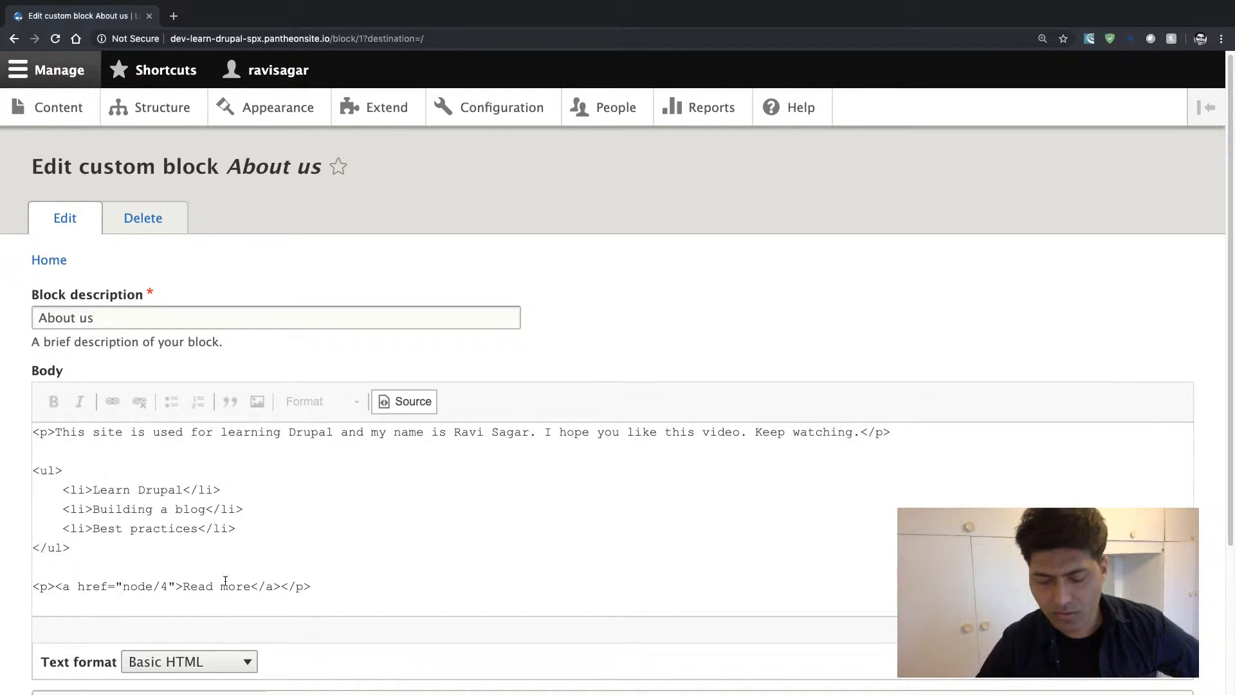
{"action": "left_click", "coordinate": [124, 586]}
{"action": "type", "text": "/"}
{"action": "scroll", "coordinate": [244, 604], "scroll_direction": "down", "scroll_amount": 5}
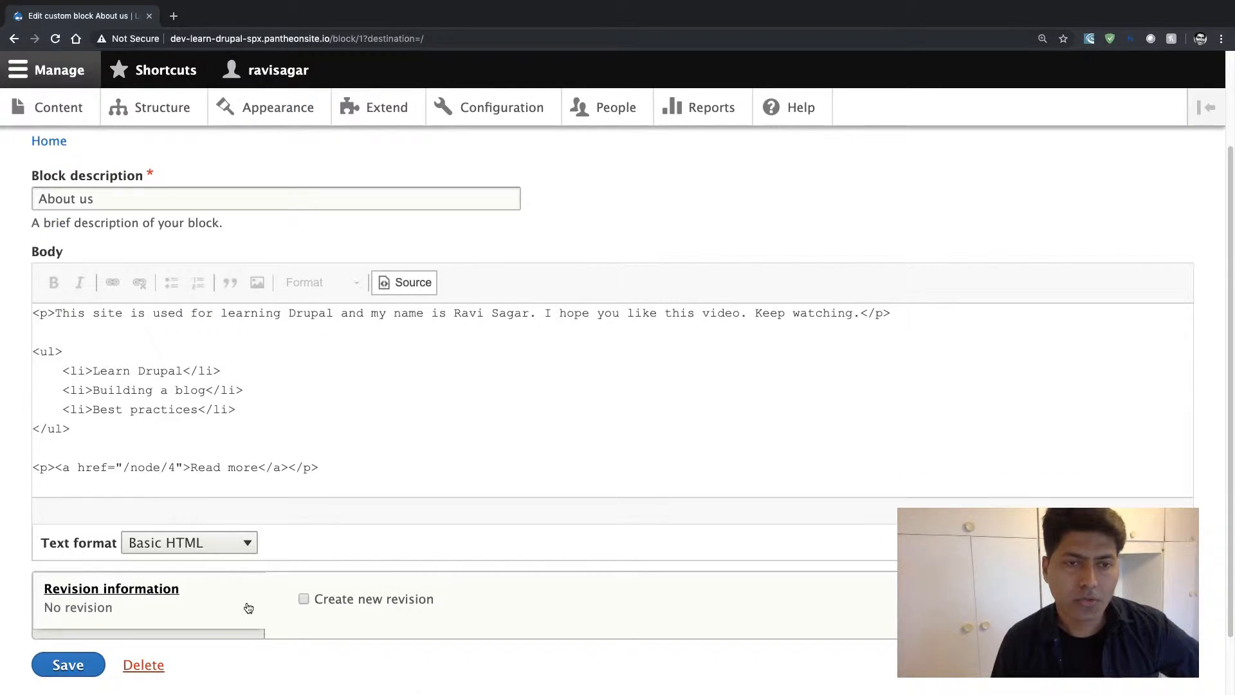
{"action": "left_click", "coordinate": [94, 597]}
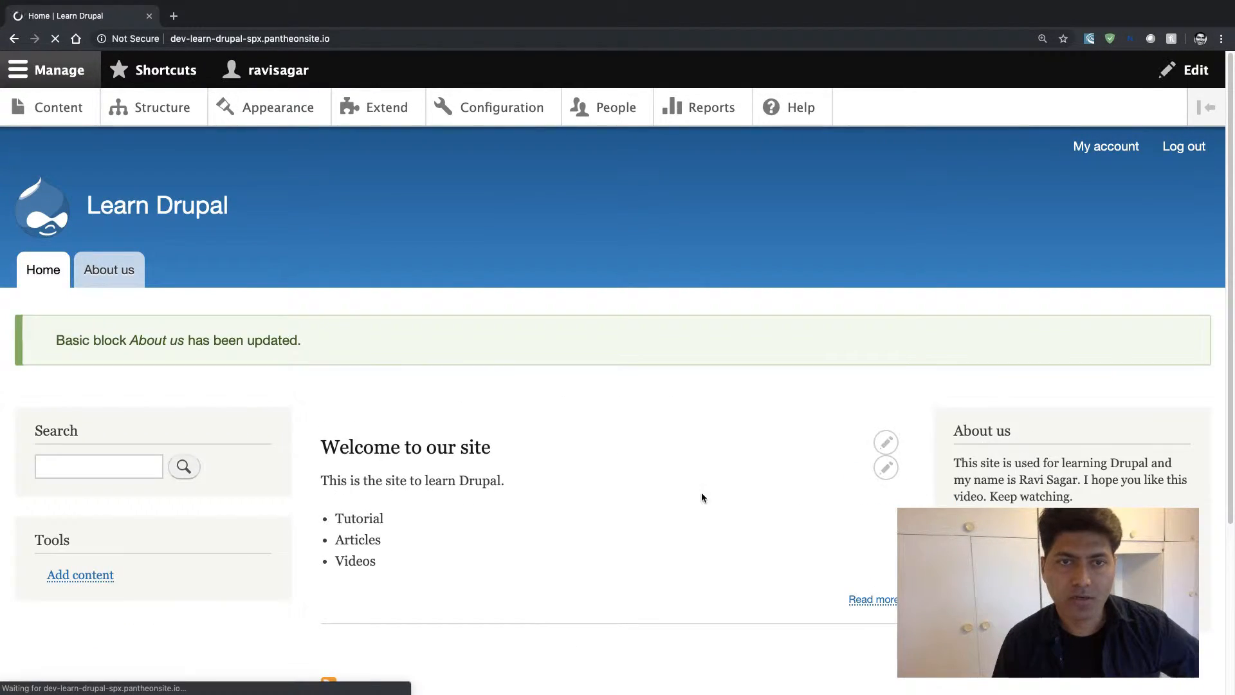
Step: Open the "Welcome to our site" article and test the sidebar block's "Read more" link
{"action": "left_click", "coordinate": [476, 450]}
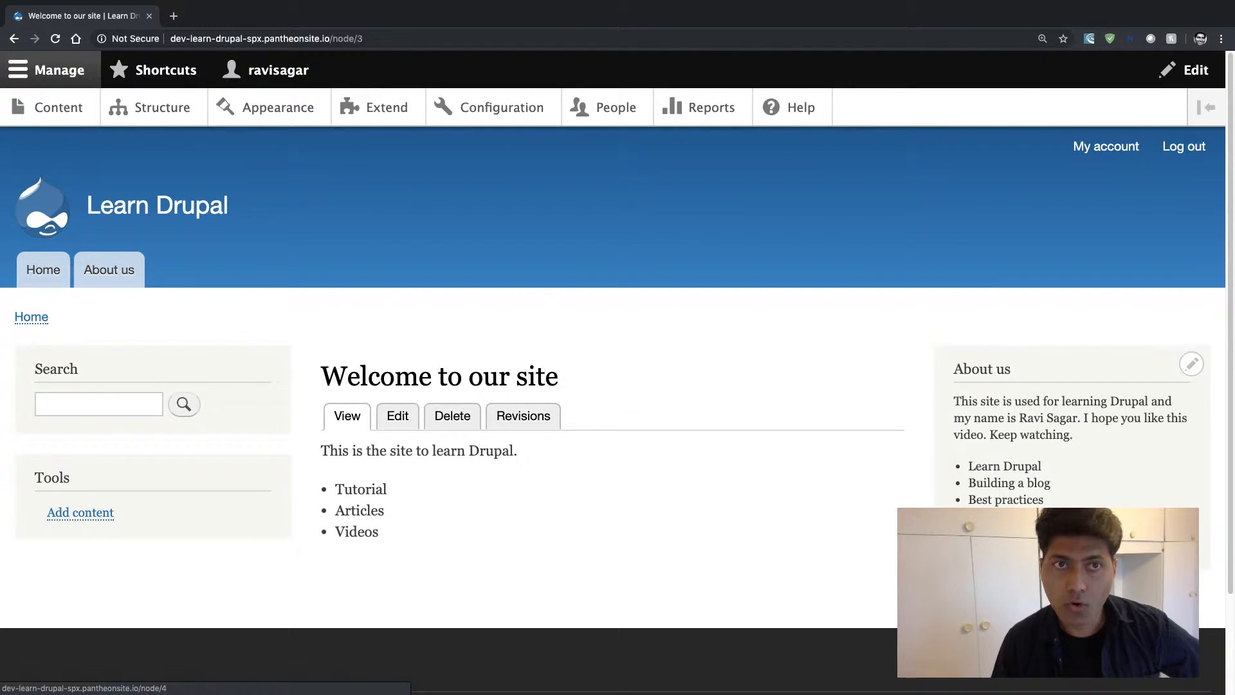
{"action": "left_click", "coordinate": [983, 526]}
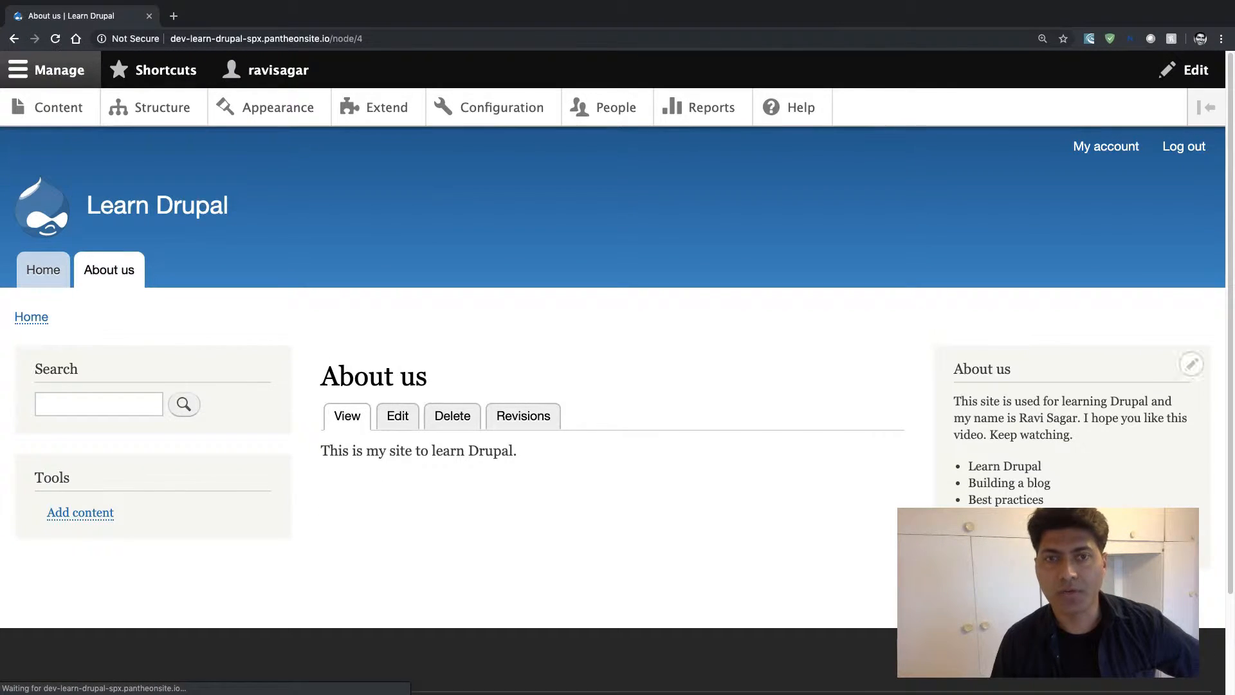
{"action": "mouse_move", "coordinate": [741, 424]}
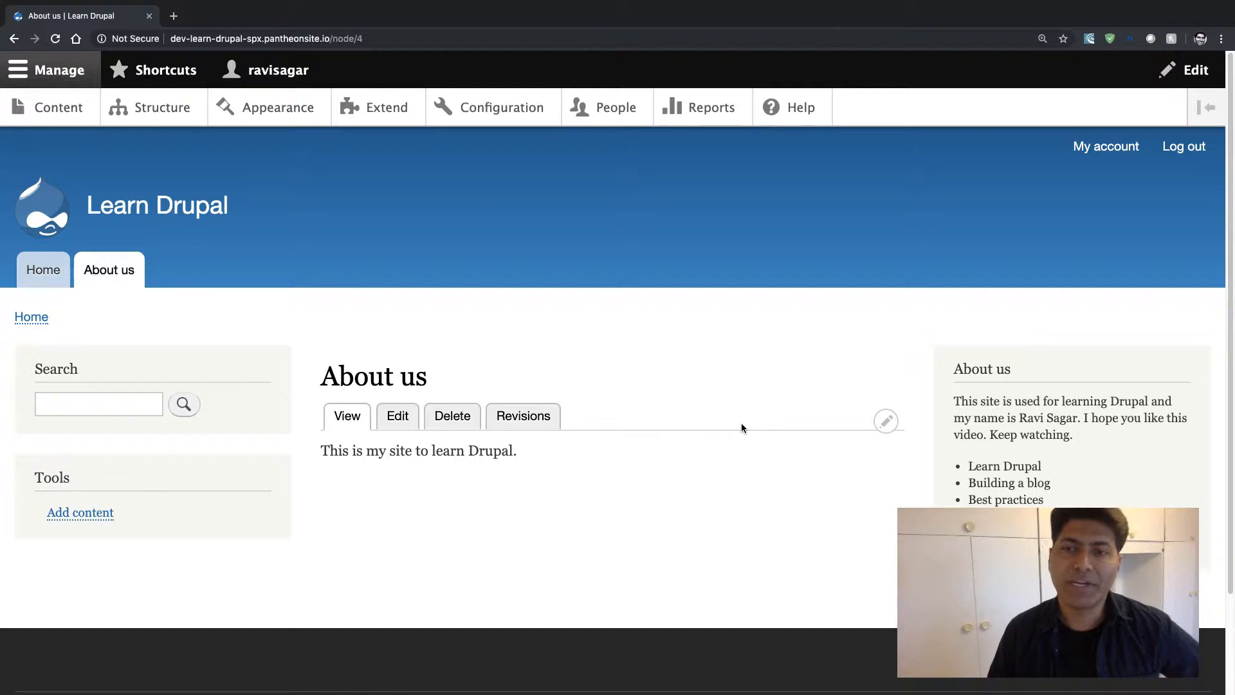
Step: Reopen the "About us" block for editing, check the URL of its "Read more" link, and save the block without changes
{"action": "left_click", "coordinate": [1191, 364]}
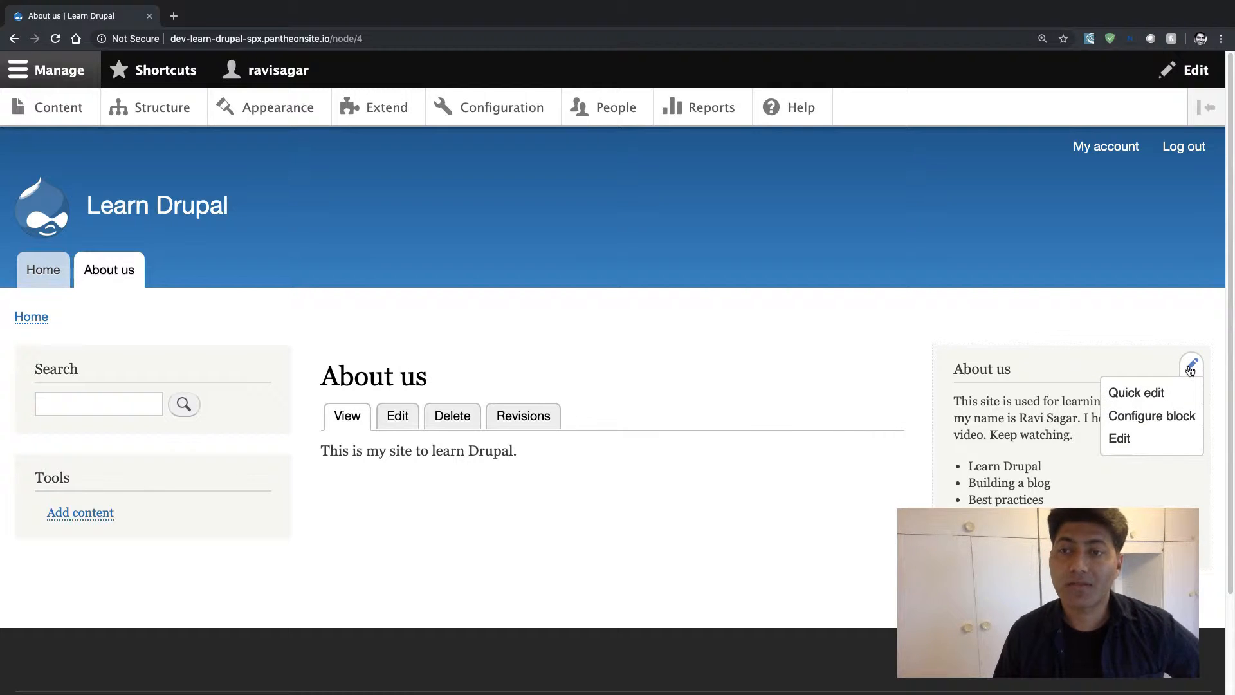
{"action": "left_click", "coordinate": [1151, 447]}
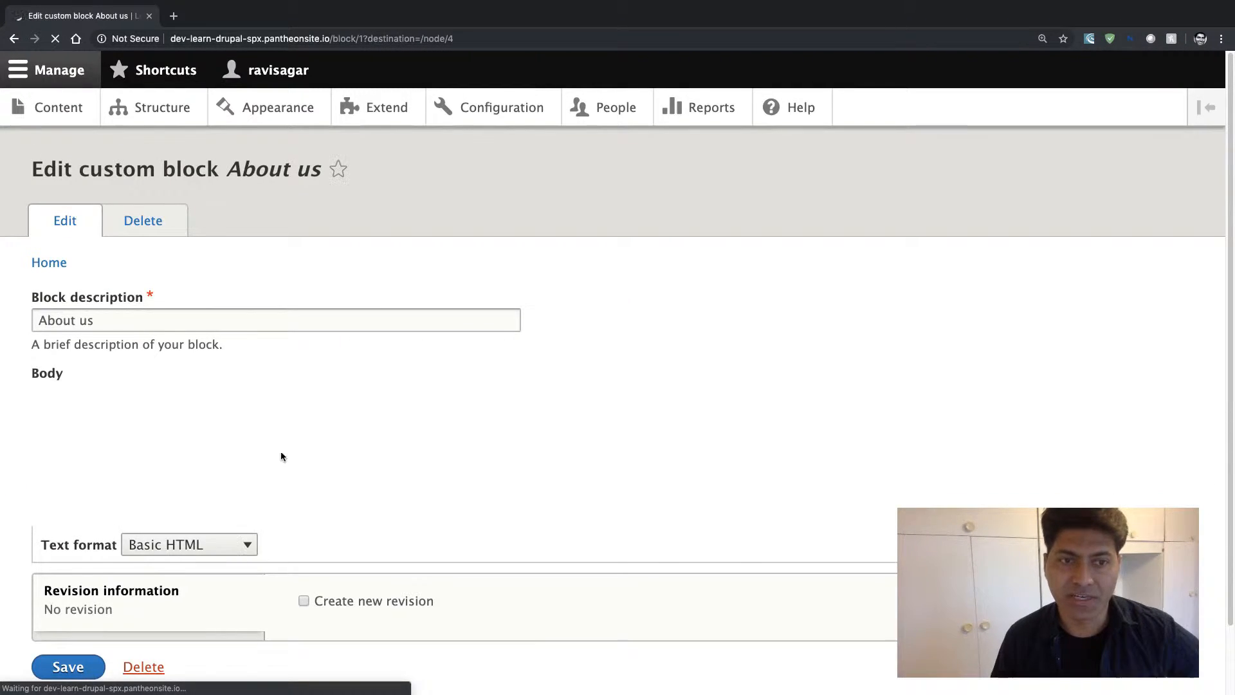
{"action": "left_click_drag", "start_coordinate": [118, 524], "coordinate": [21, 523]}
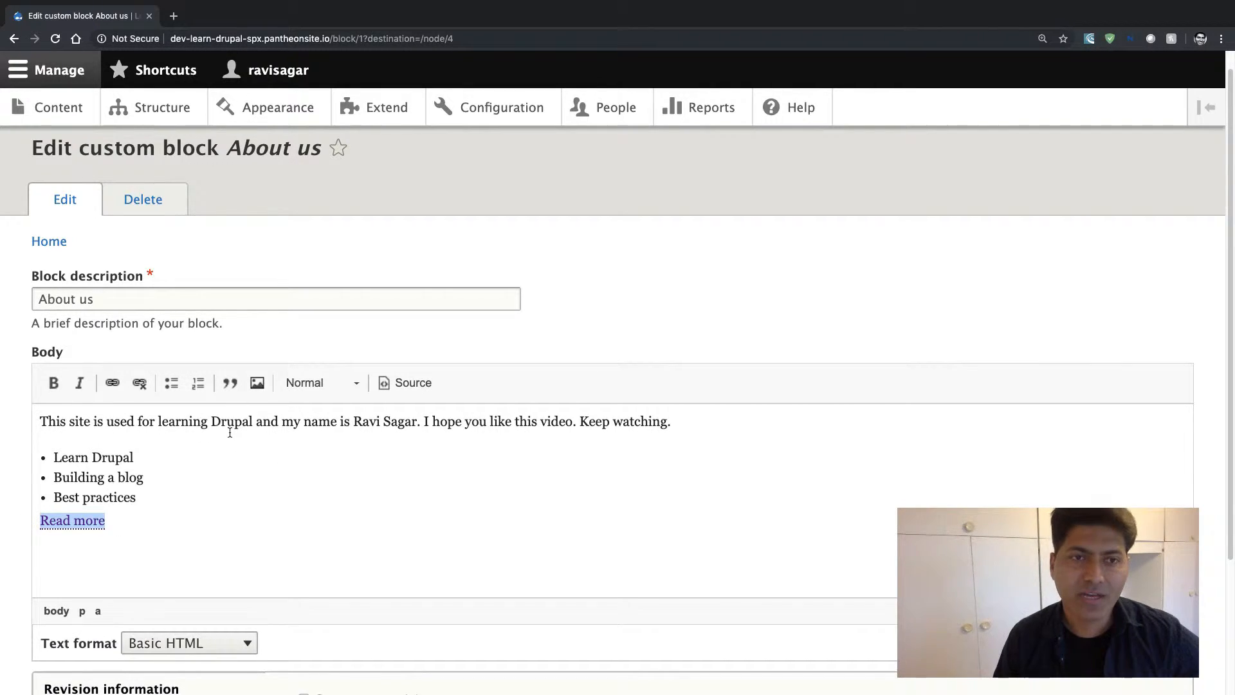
{"action": "left_click", "coordinate": [111, 382]}
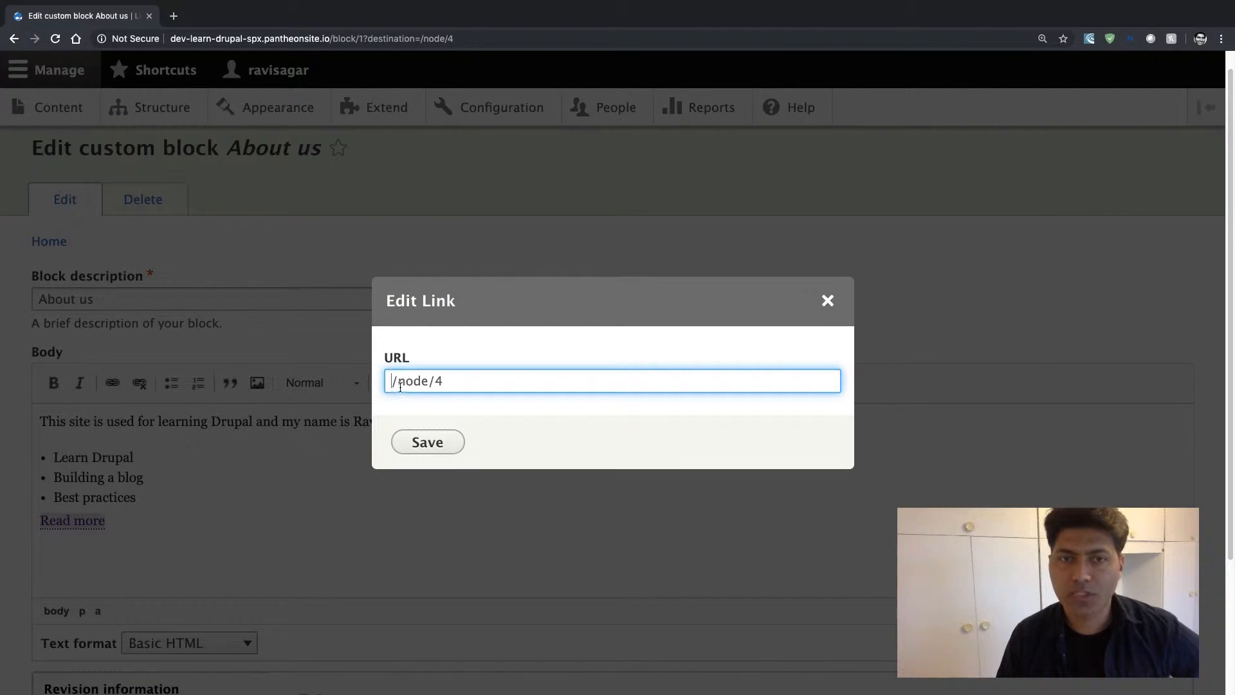
{"action": "left_click", "coordinate": [828, 301]}
{"action": "scroll", "coordinate": [463, 427], "scroll_direction": "down", "scroll_amount": 3}
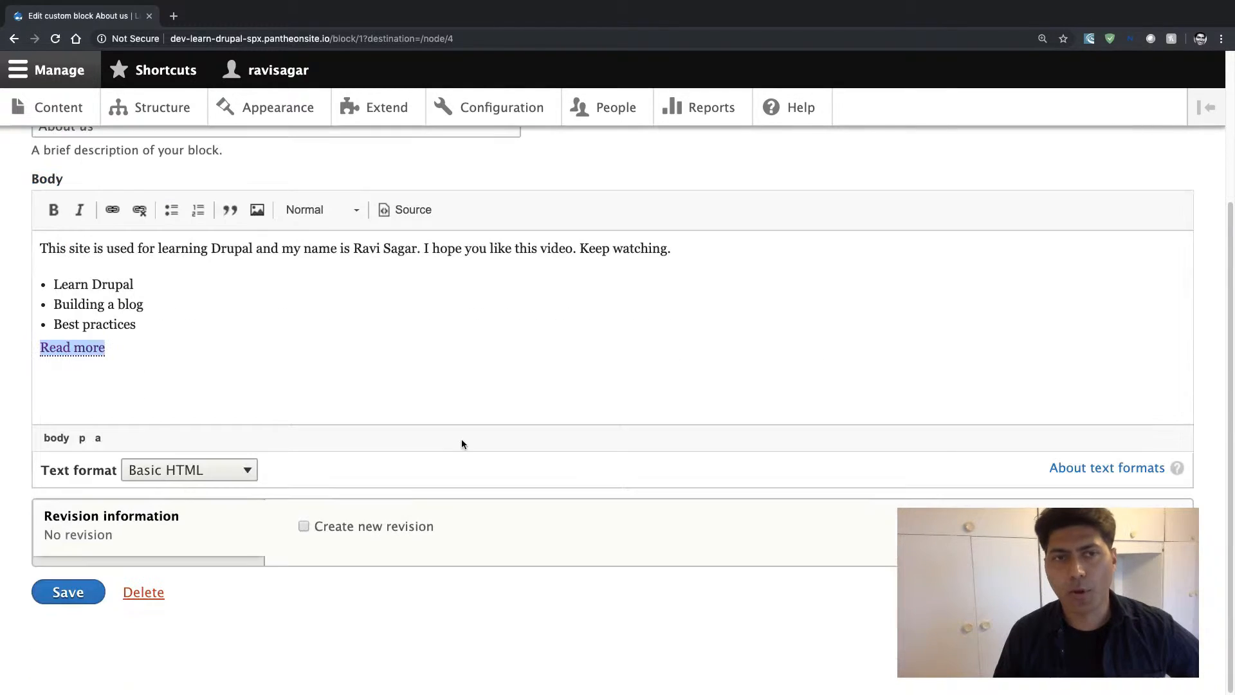
{"action": "left_click", "coordinate": [80, 591]}
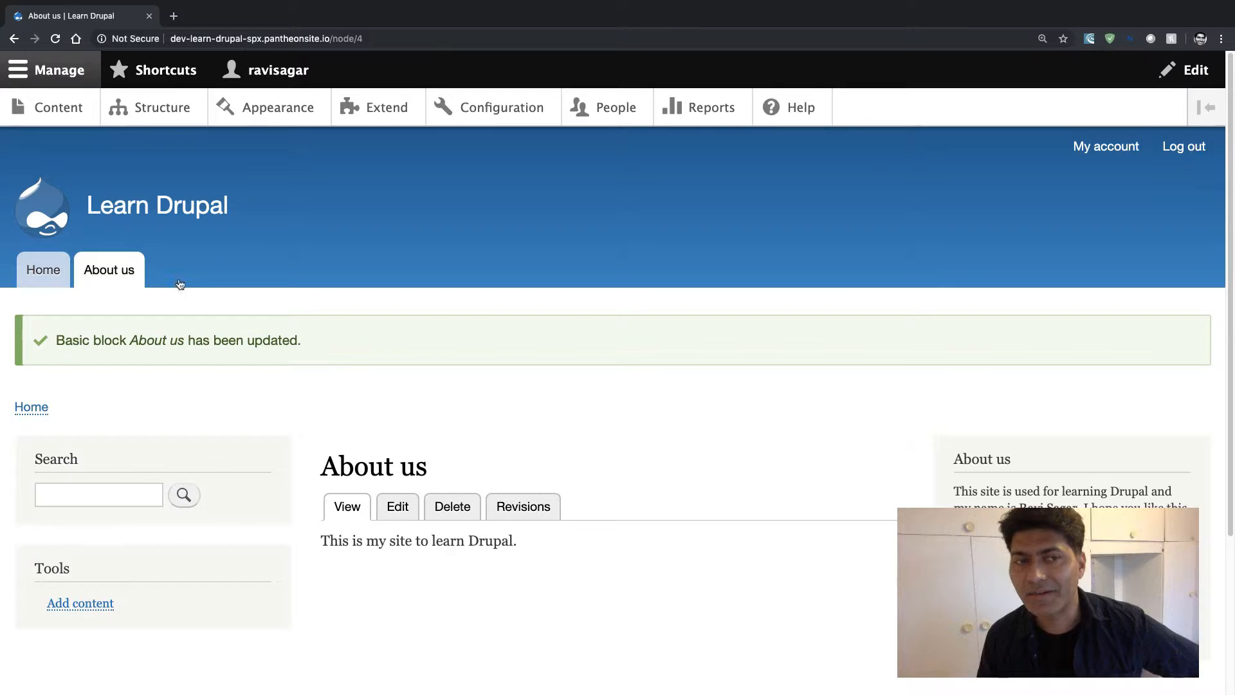
Step: In the site's block layout, move the Search block from Sidebar first to Sidebar second, above "About us"
{"action": "left_click", "coordinate": [30, 274]}
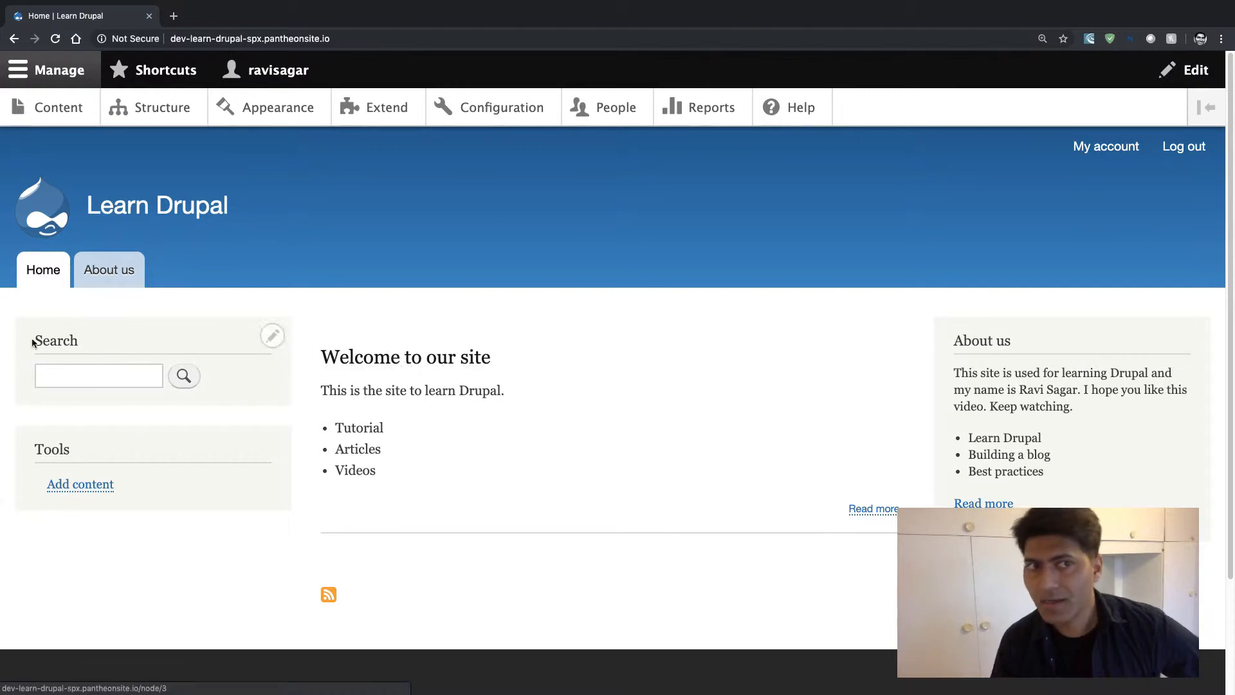
{"action": "left_click", "coordinate": [146, 117]}
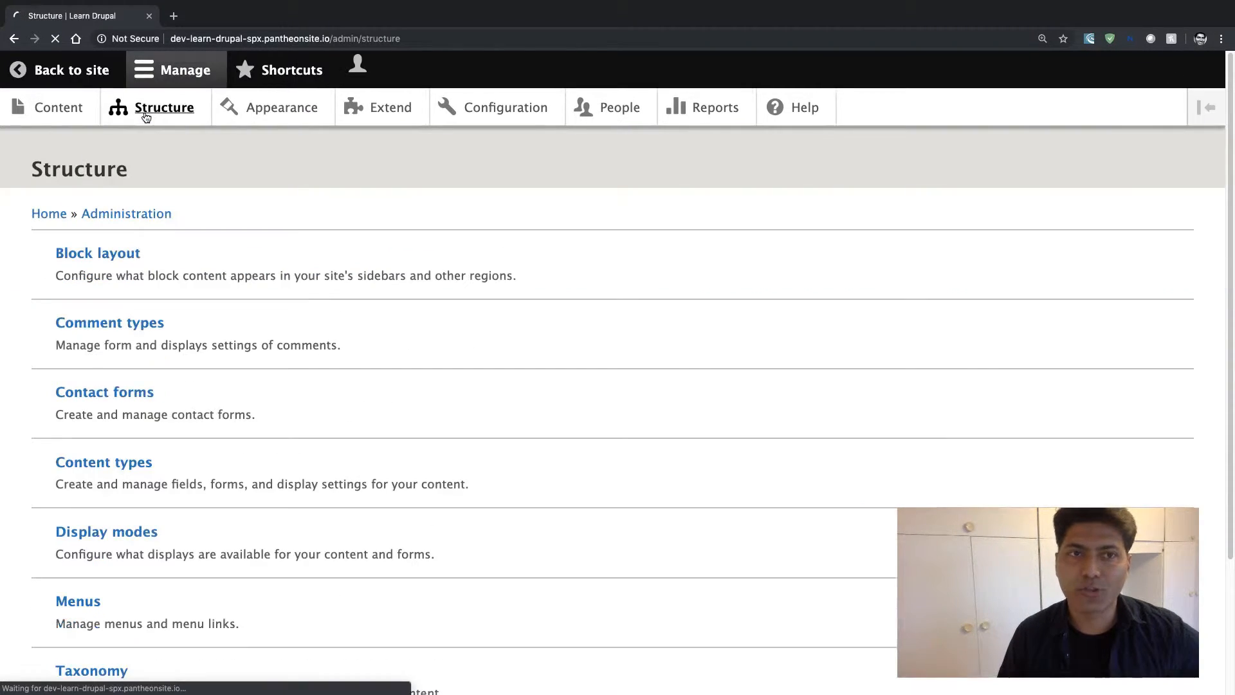
{"action": "left_click", "coordinate": [114, 262]}
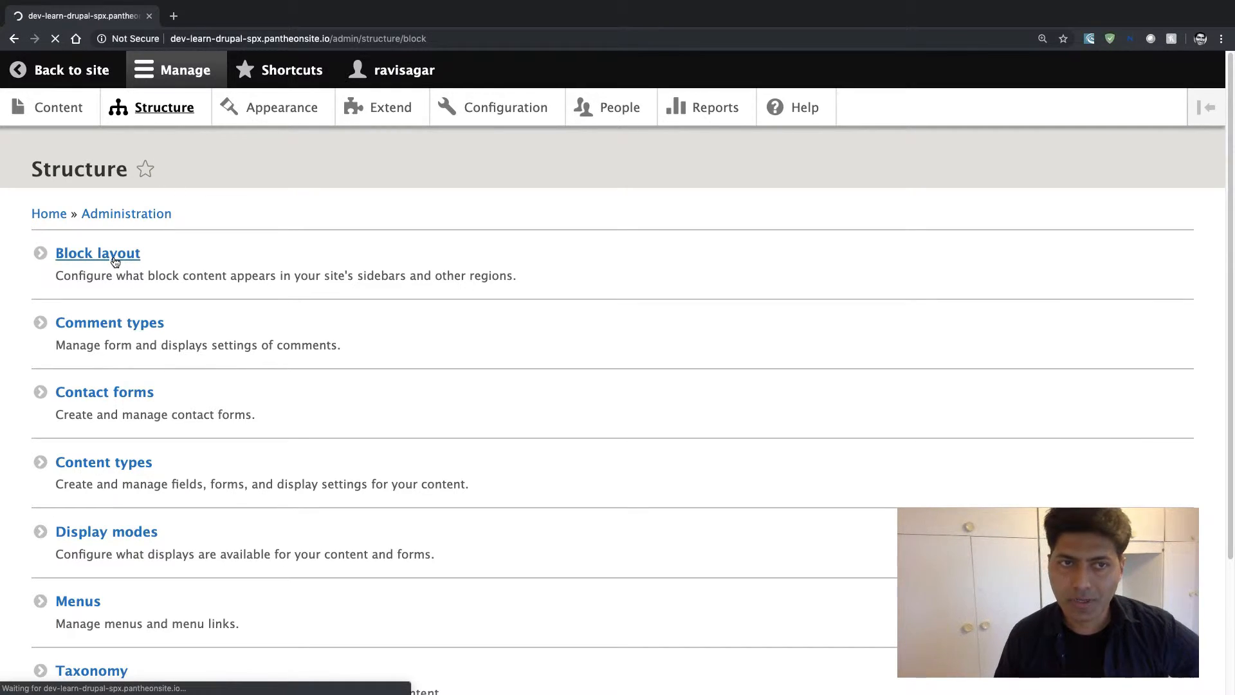
{"action": "scroll", "coordinate": [221, 372], "scroll_direction": "down", "scroll_amount": 10}
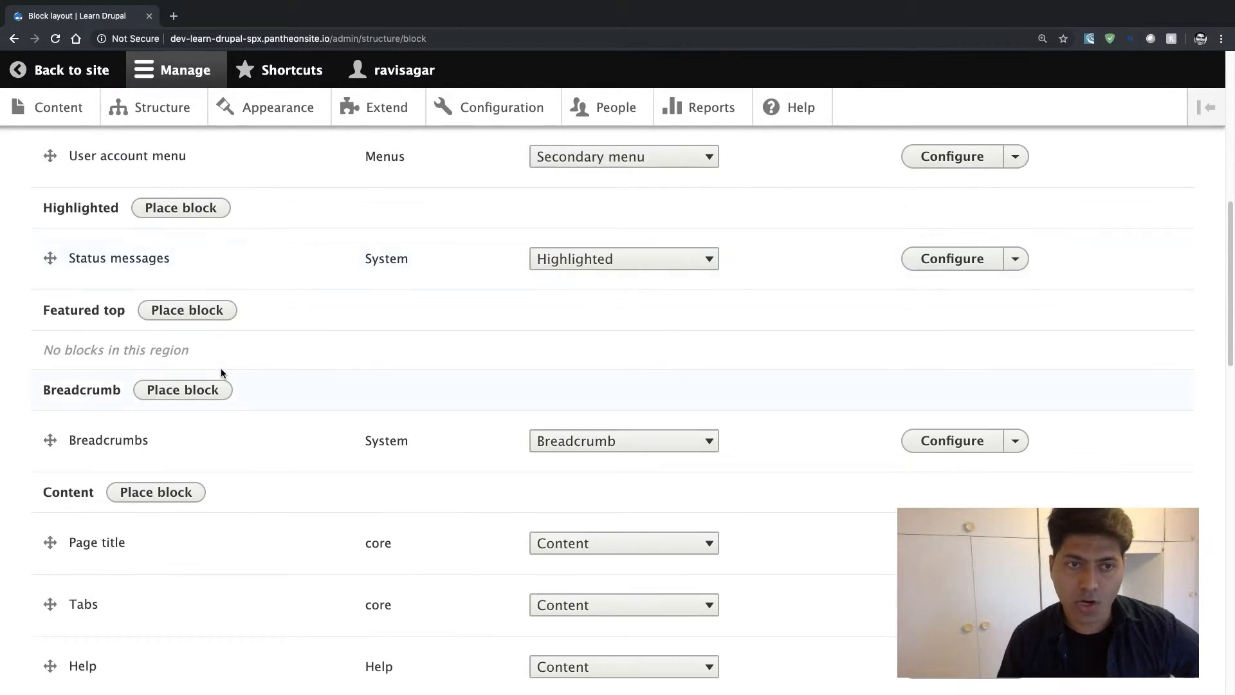
{"action": "scroll", "coordinate": [220, 373], "scroll_direction": "down", "scroll_amount": 6}
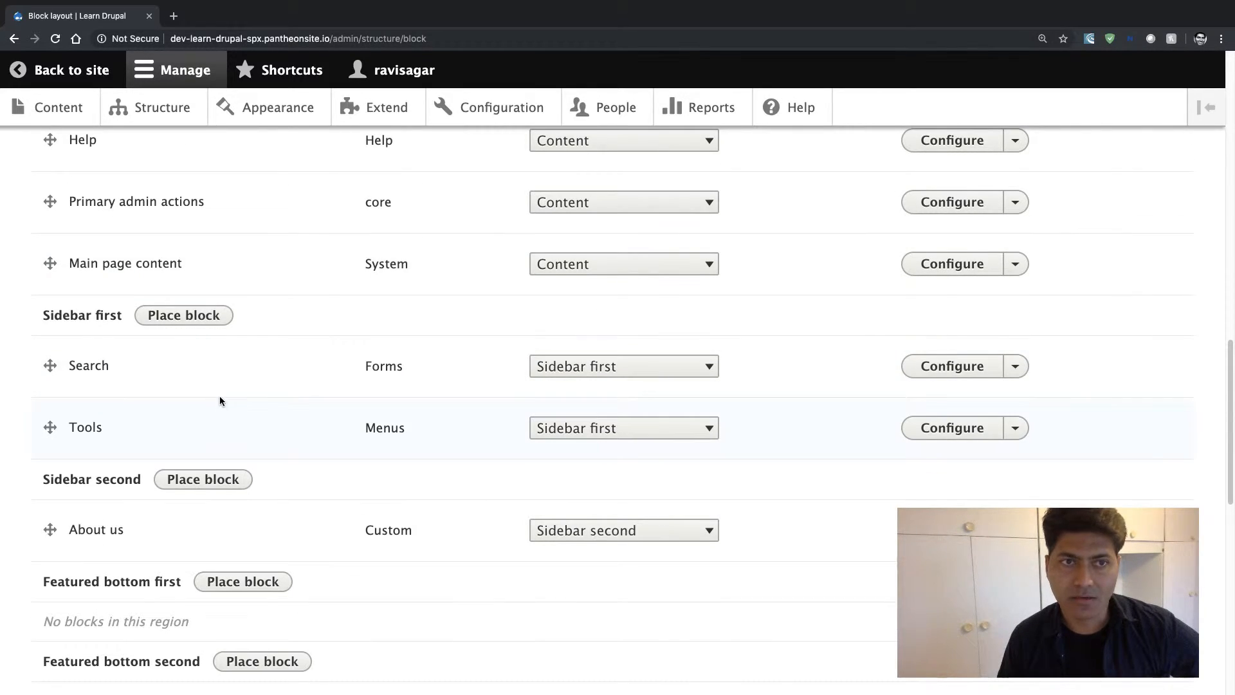
{"action": "scroll", "coordinate": [218, 396], "scroll_direction": "up", "scroll_amount": 1}
{"action": "scroll", "coordinate": [207, 394], "scroll_direction": "up", "scroll_amount": 1}
{"action": "scroll", "coordinate": [187, 402], "scroll_direction": "down", "scroll_amount": 2}
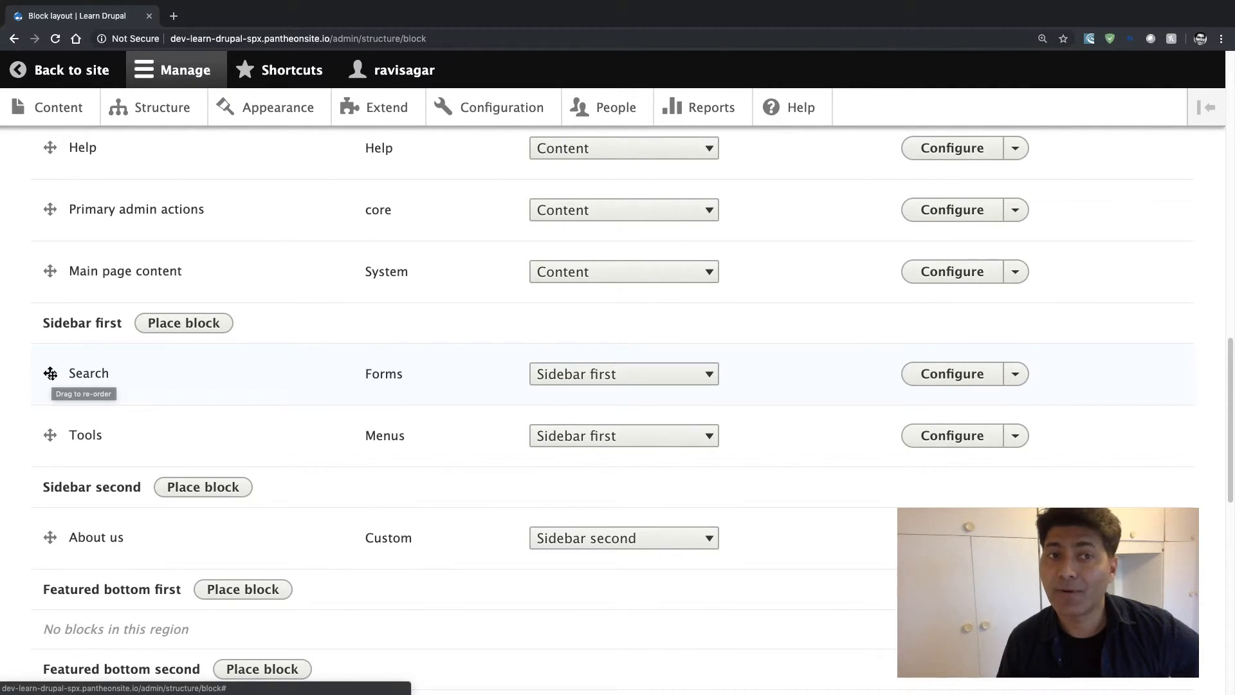
{"action": "left_click_drag", "start_coordinate": [51, 373], "coordinate": [56, 494]}
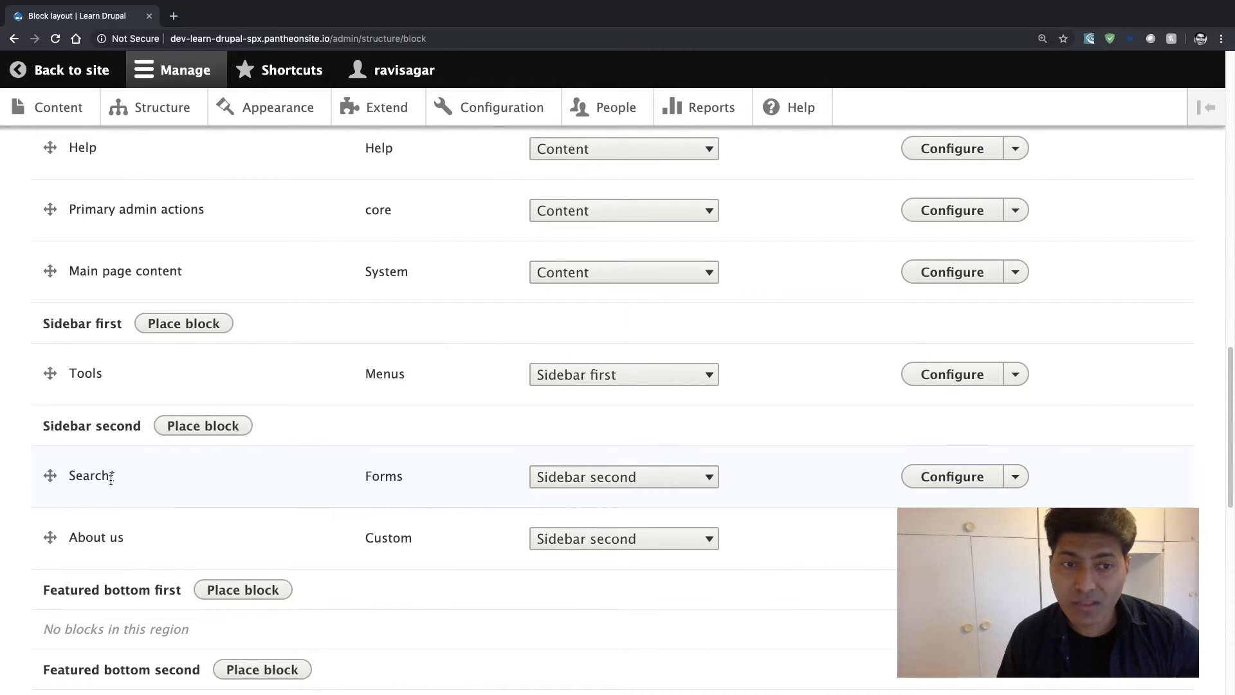
Step: Save the block layout and return to the site
{"action": "mouse_move", "coordinate": [110, 479]}
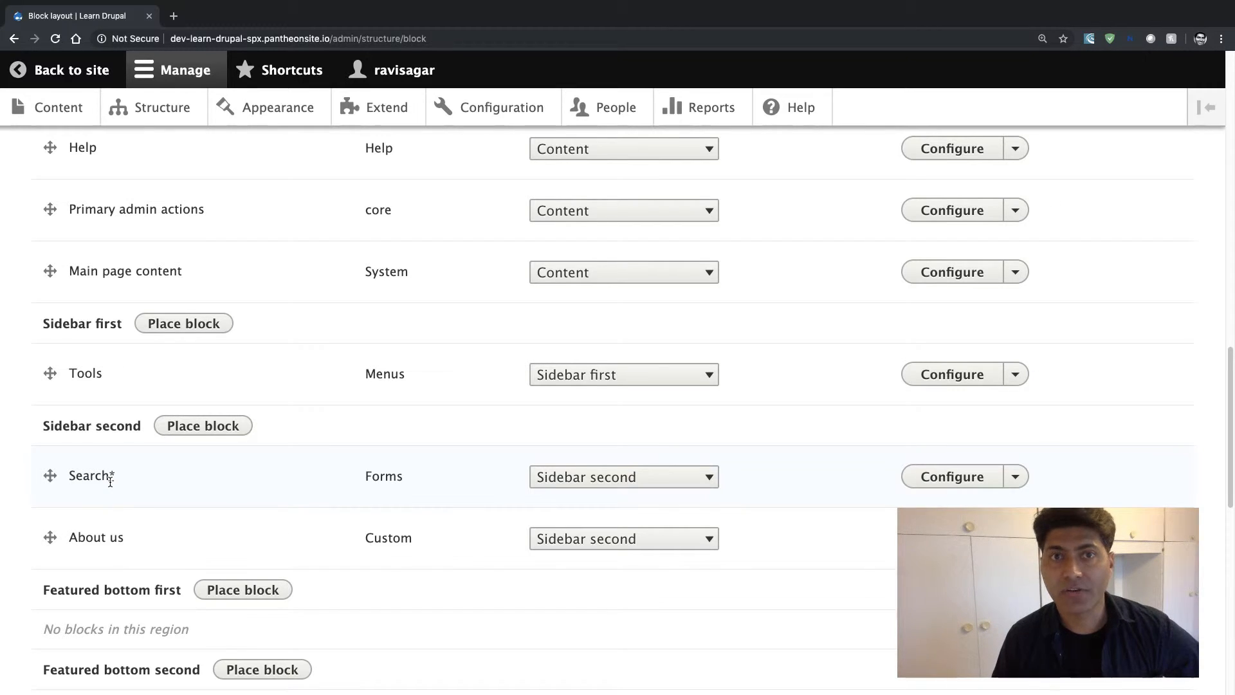
{"action": "scroll", "coordinate": [110, 481], "scroll_direction": "down", "scroll_amount": 10}
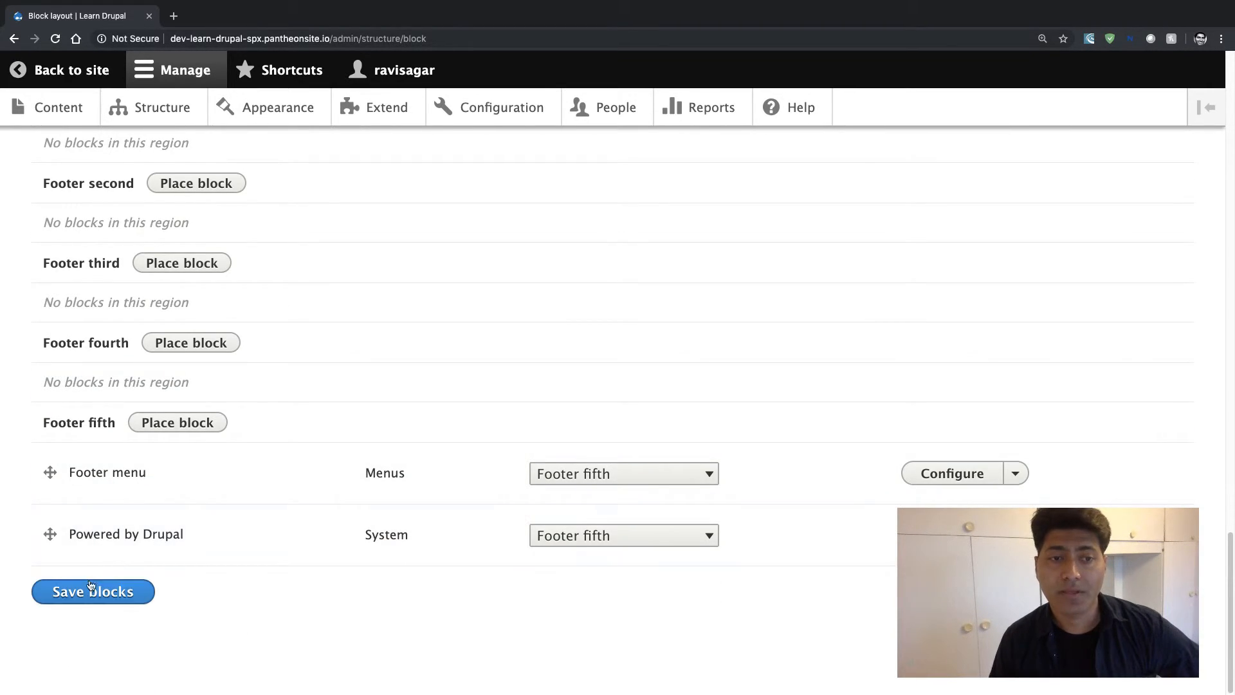
{"action": "left_click", "coordinate": [93, 591]}
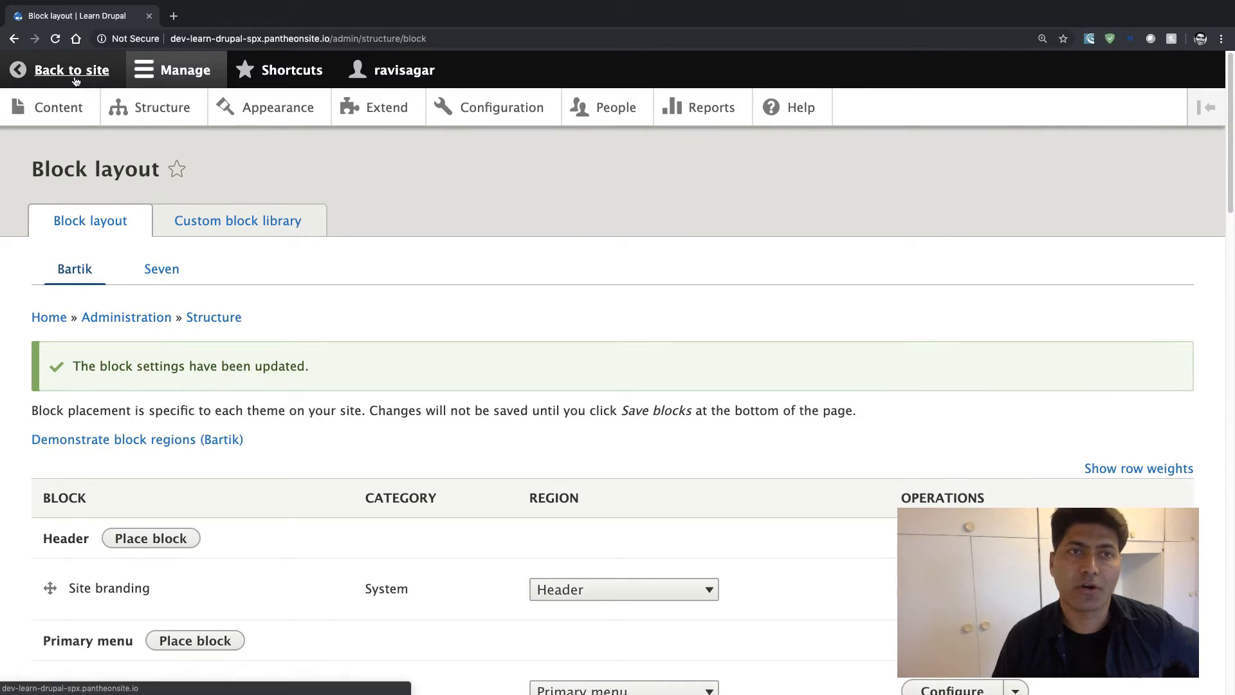
{"action": "left_click", "coordinate": [74, 80]}
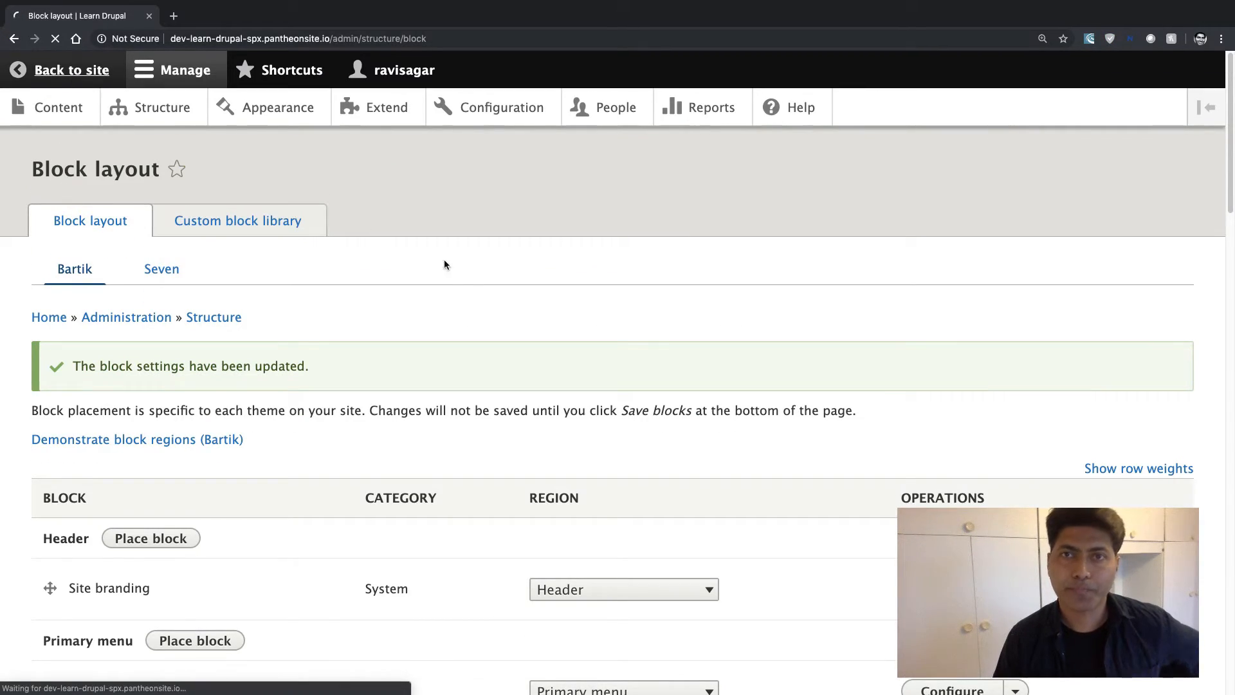